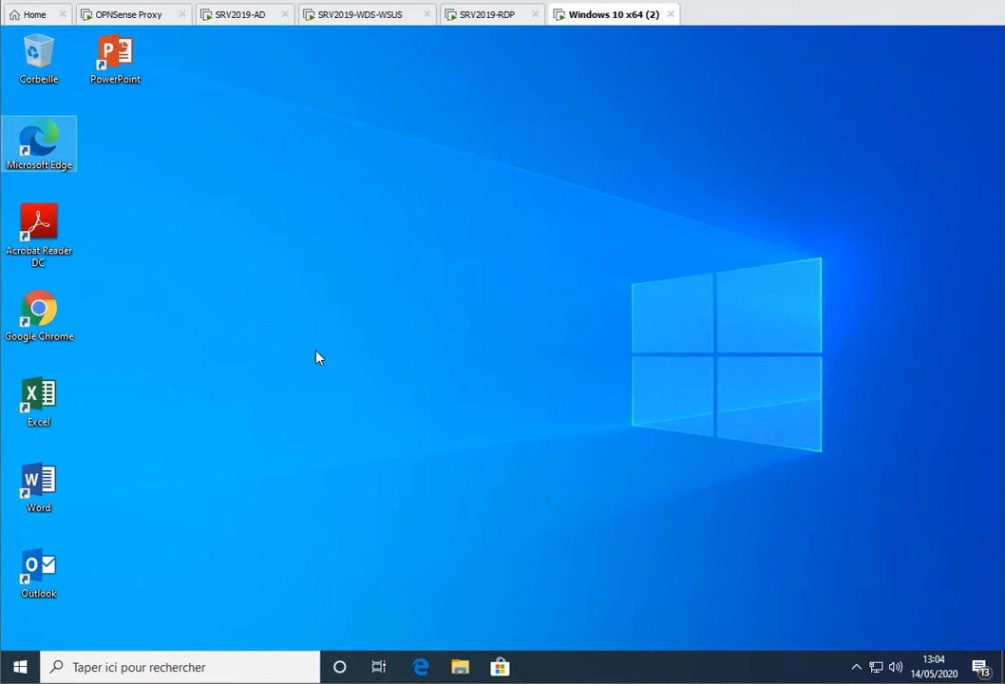
Step: Open Microsoft Edge, go to 192.168.25.29 and continue past the privacy warning to the firewall's login page
double_click(52, 144)
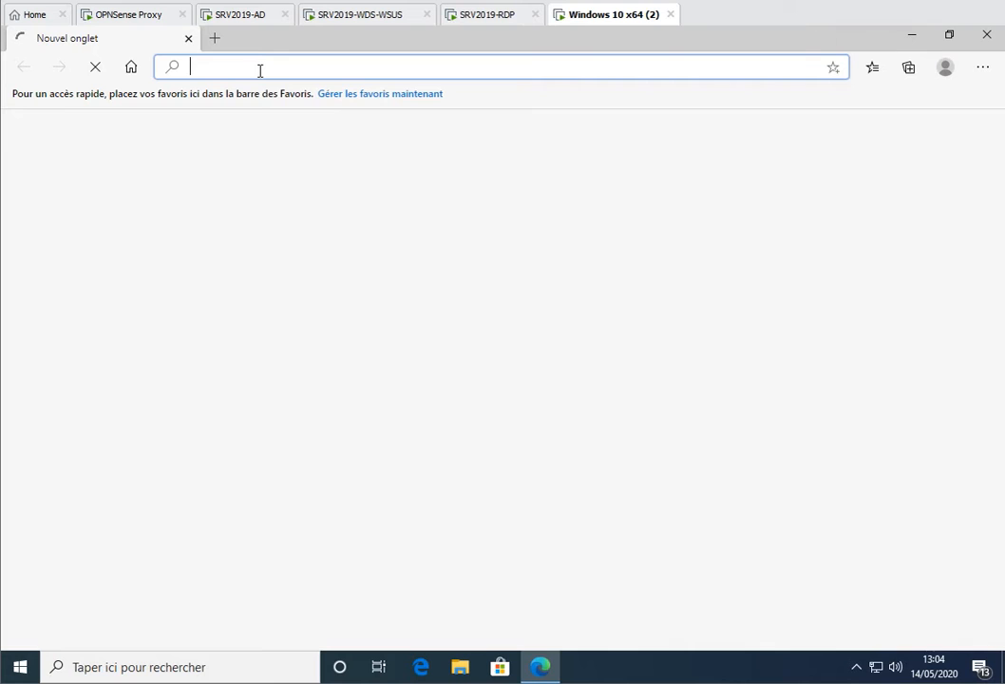
type("192.168.")
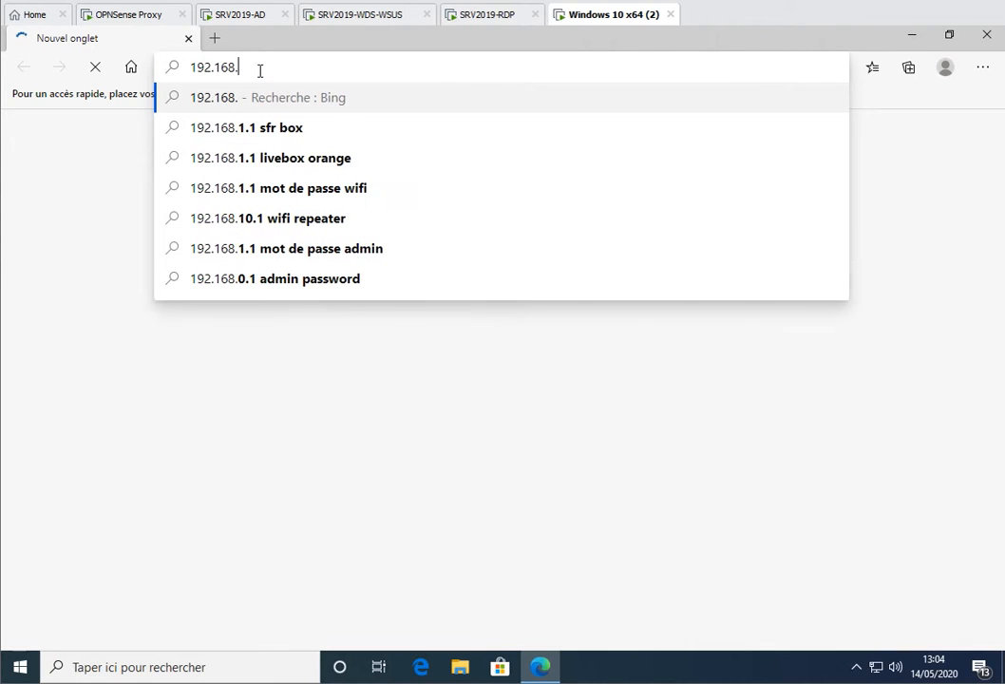
type("25.29")
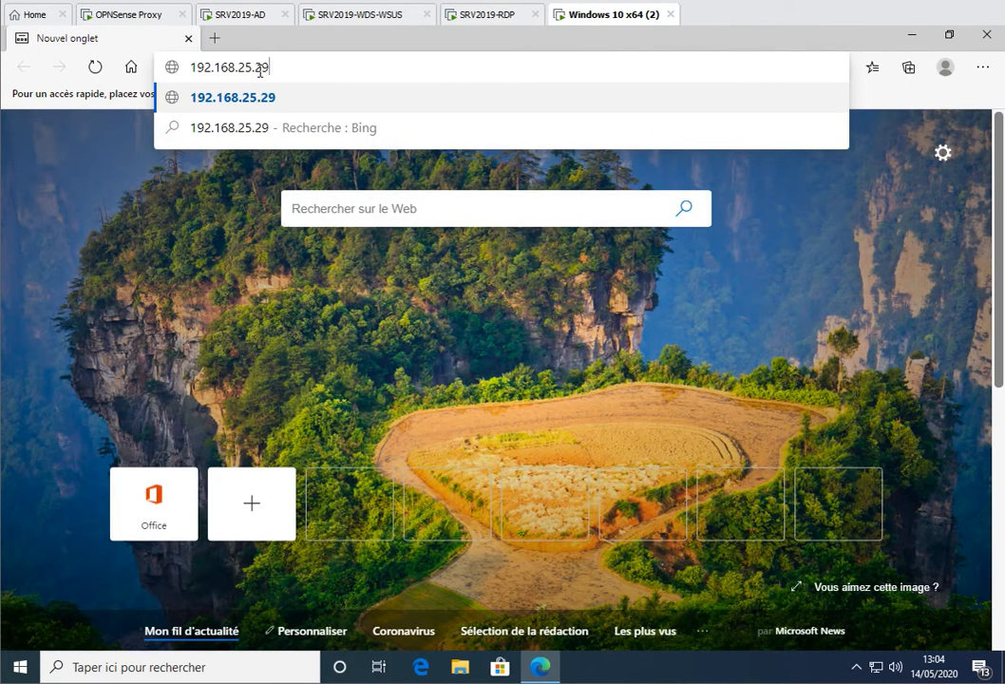
key("Return")
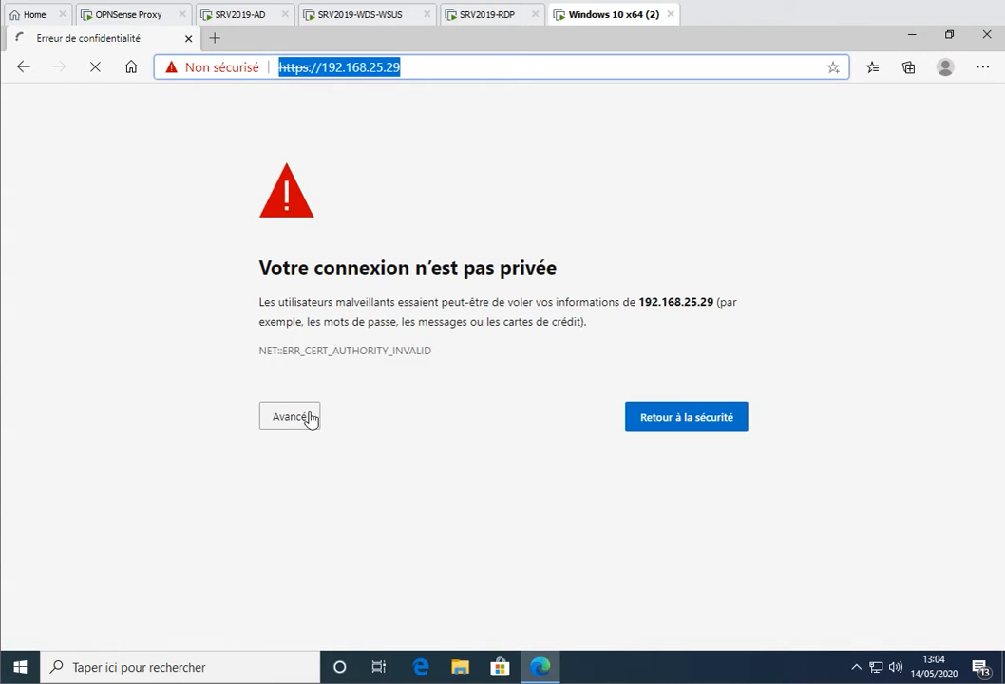
left_click(304, 425)
left_click(348, 545)
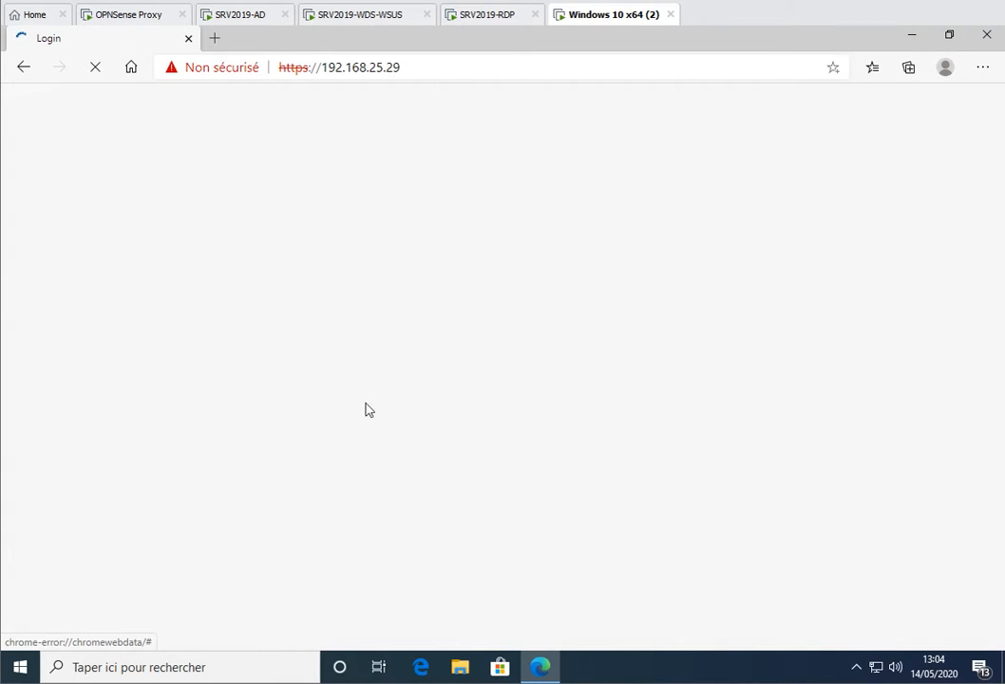
Step: Log in to OPNsense as root with the account password
type("root")
key("Tab")
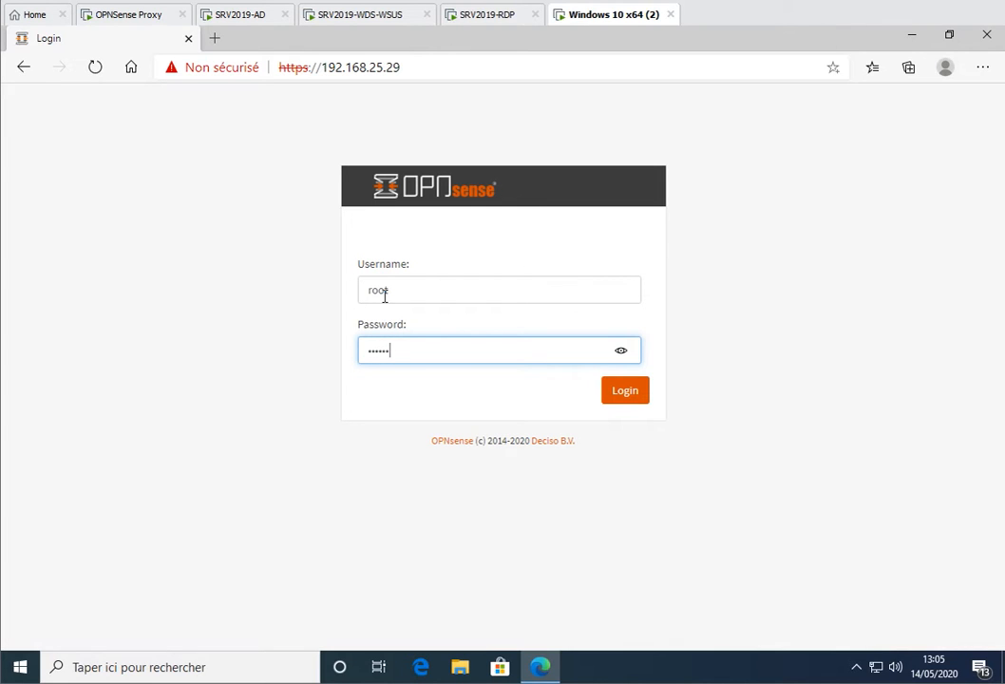
key("Return")
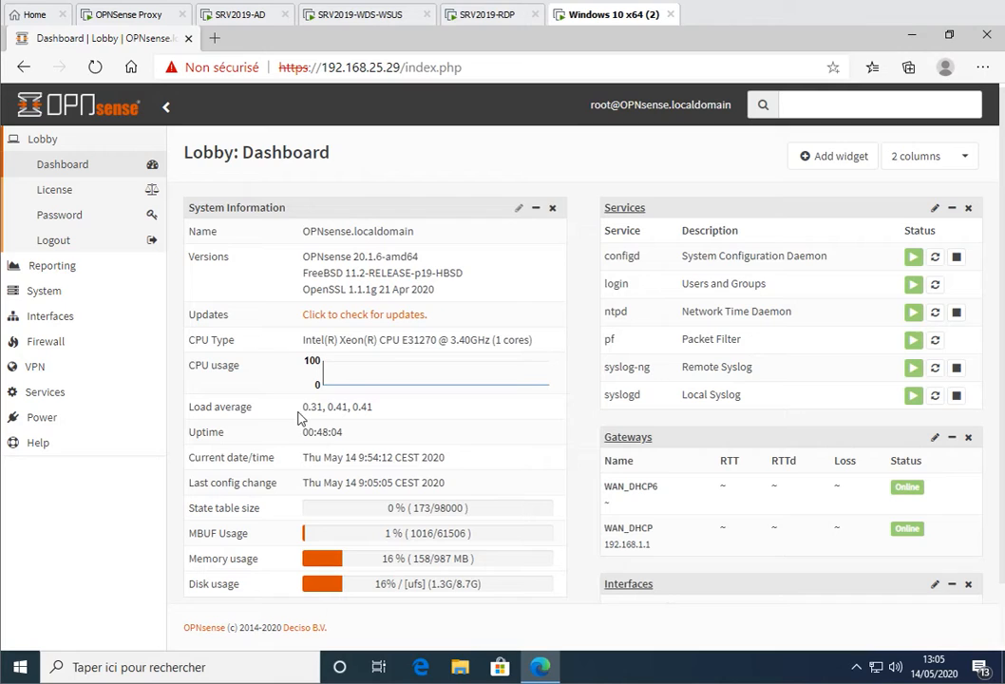
Step: Start a new trust authority named OPNSense-CA-Nico with the method Create an internal Certificate Authority
left_click(57, 291)
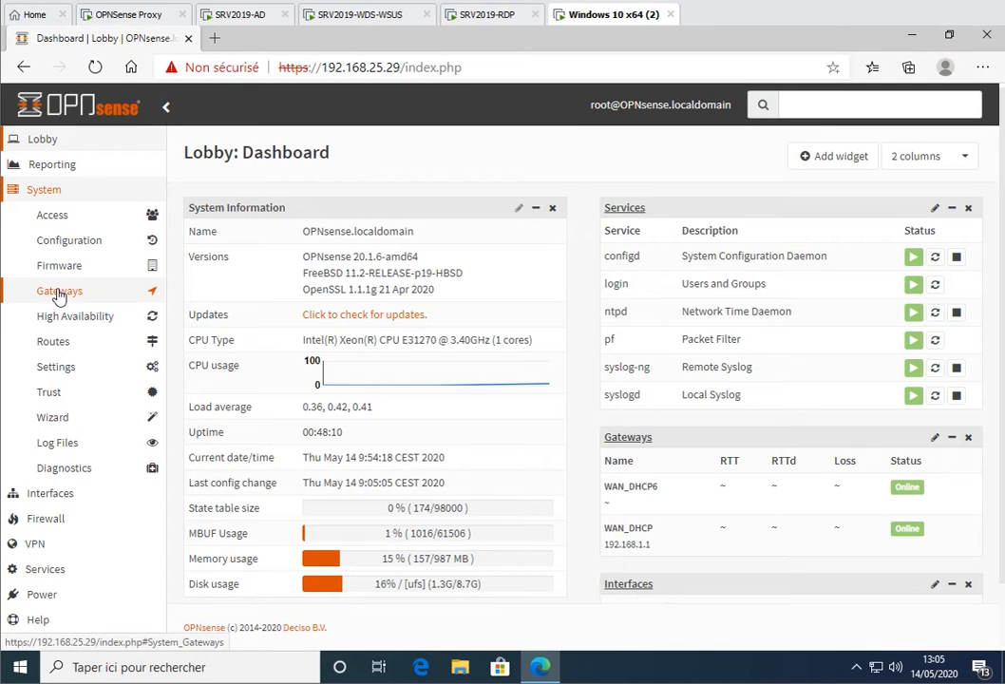
left_click(51, 392)
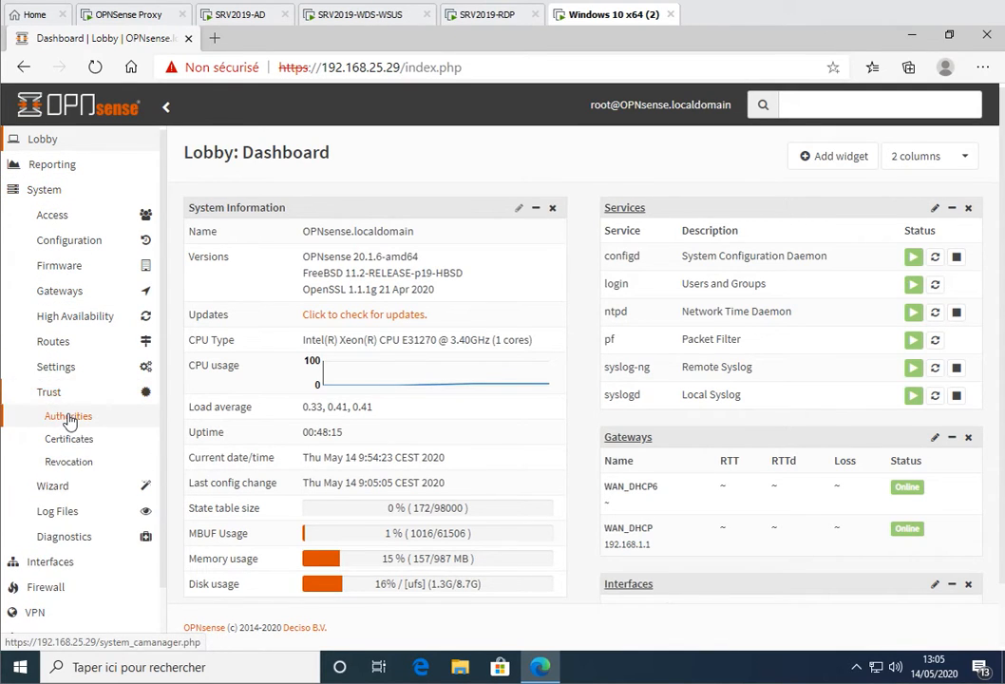
left_click(69, 418)
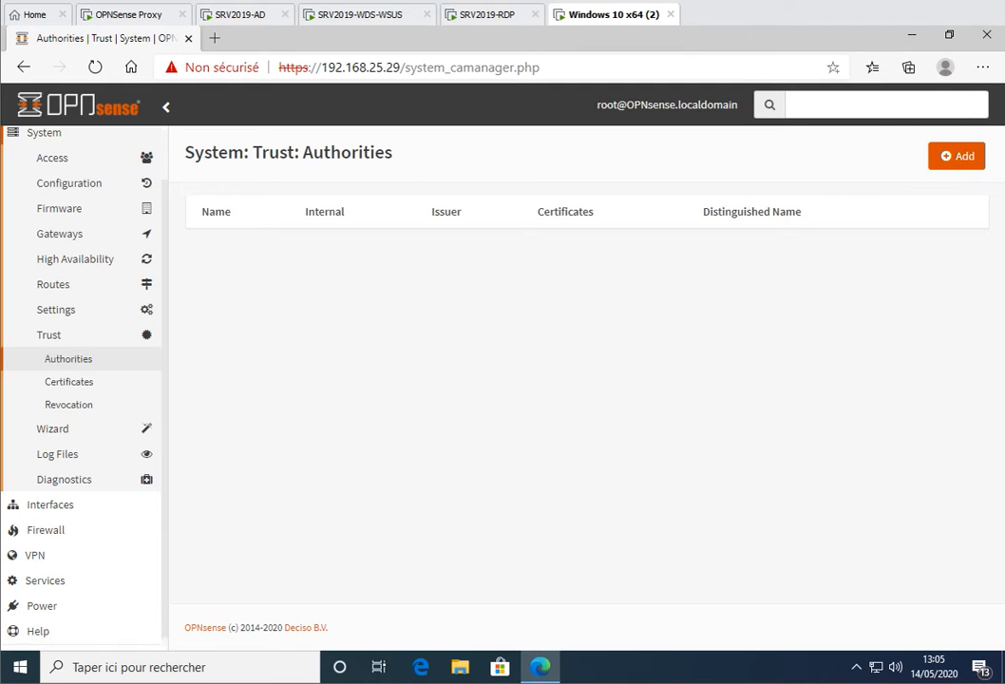
left_click(958, 159)
scroll(448, 212, "down", 1)
left_click(441, 198)
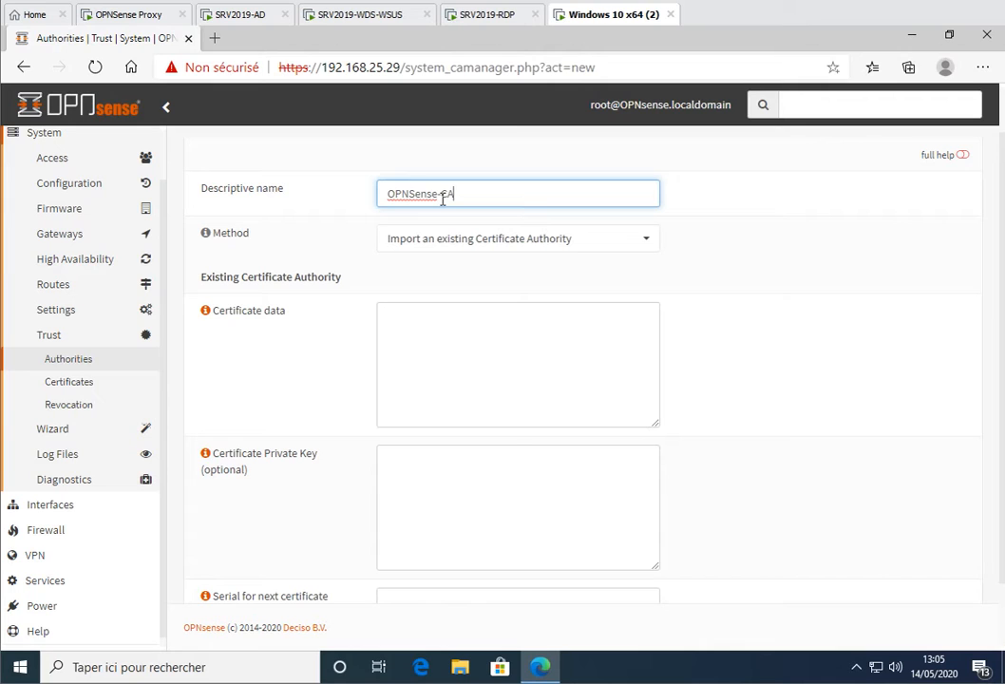
left_click(494, 242)
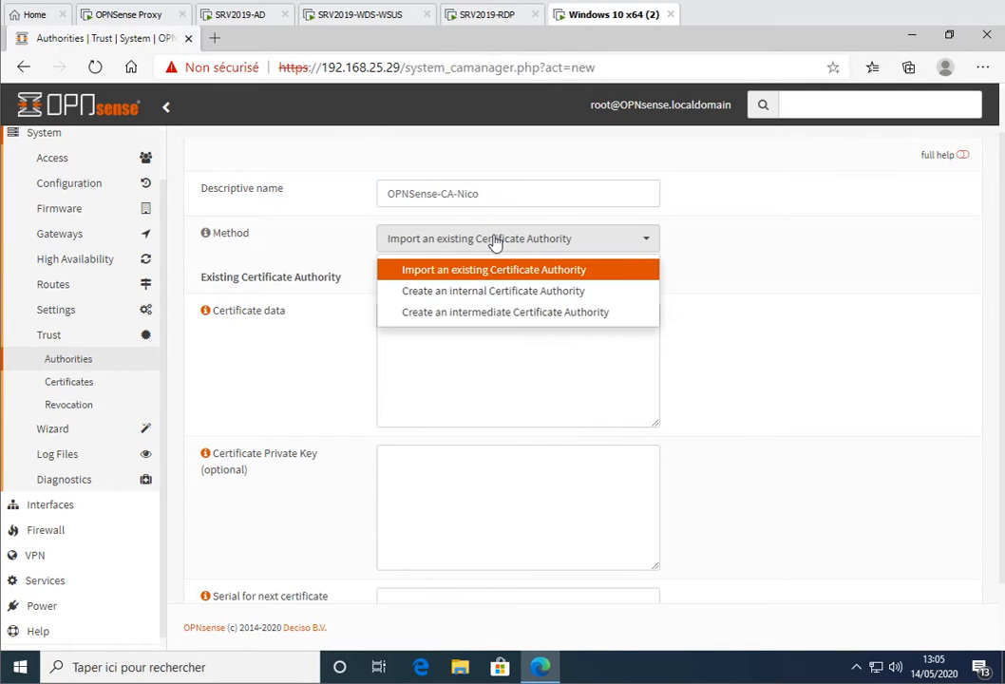
left_click(467, 293)
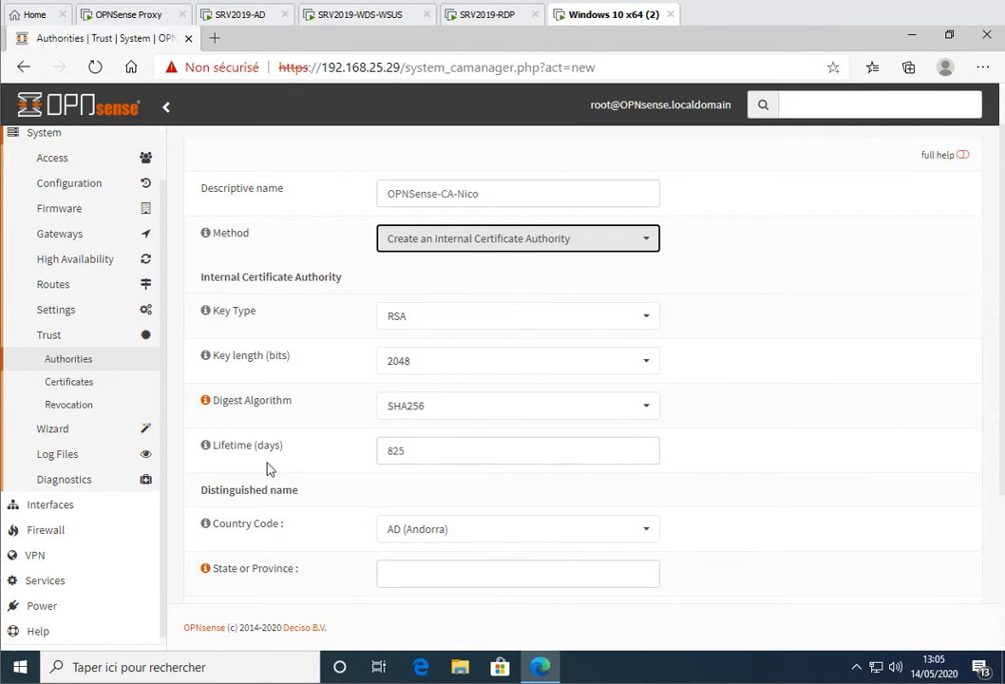
Step: Set the authority's distinguished name to country FR (France), state Normandie, city Rouen and organization AFPA
scroll(446, 418, "down", 1)
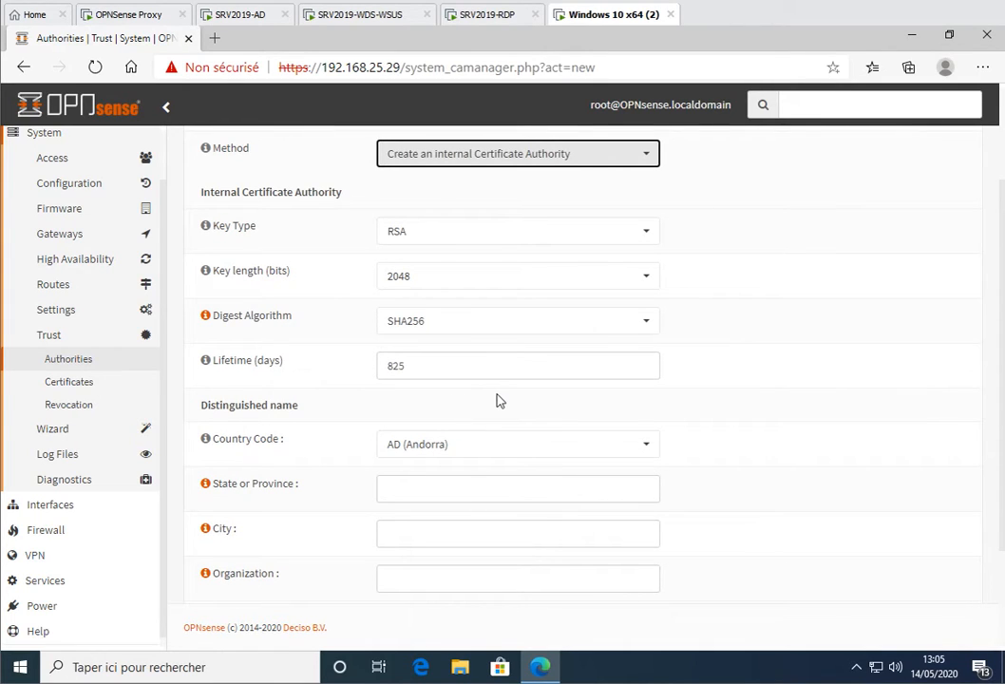
left_click(511, 452)
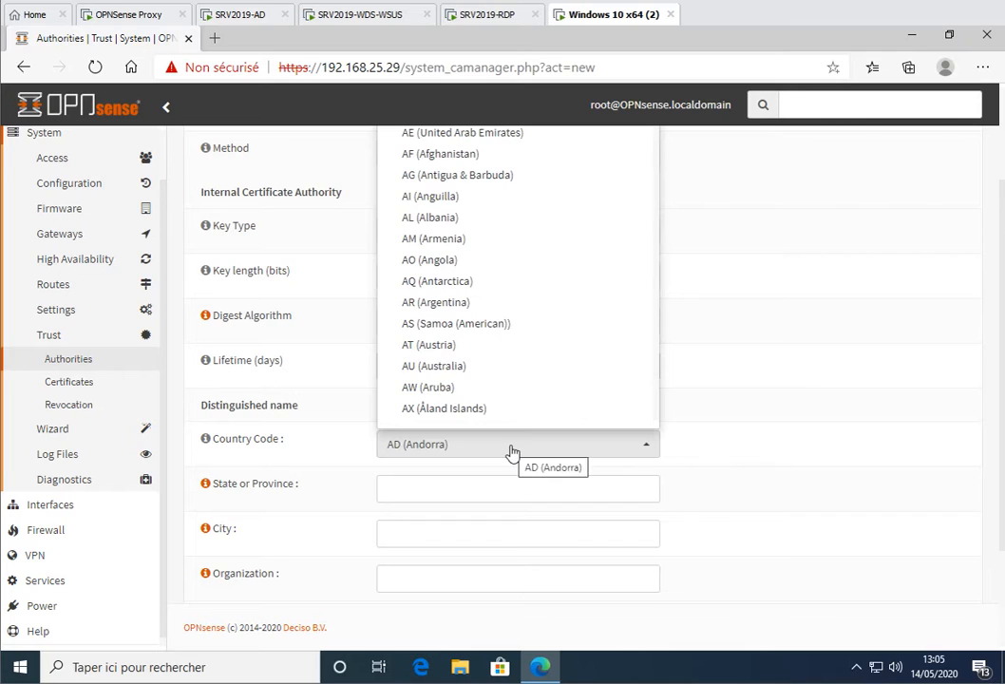
scroll(509, 356, "down", 15)
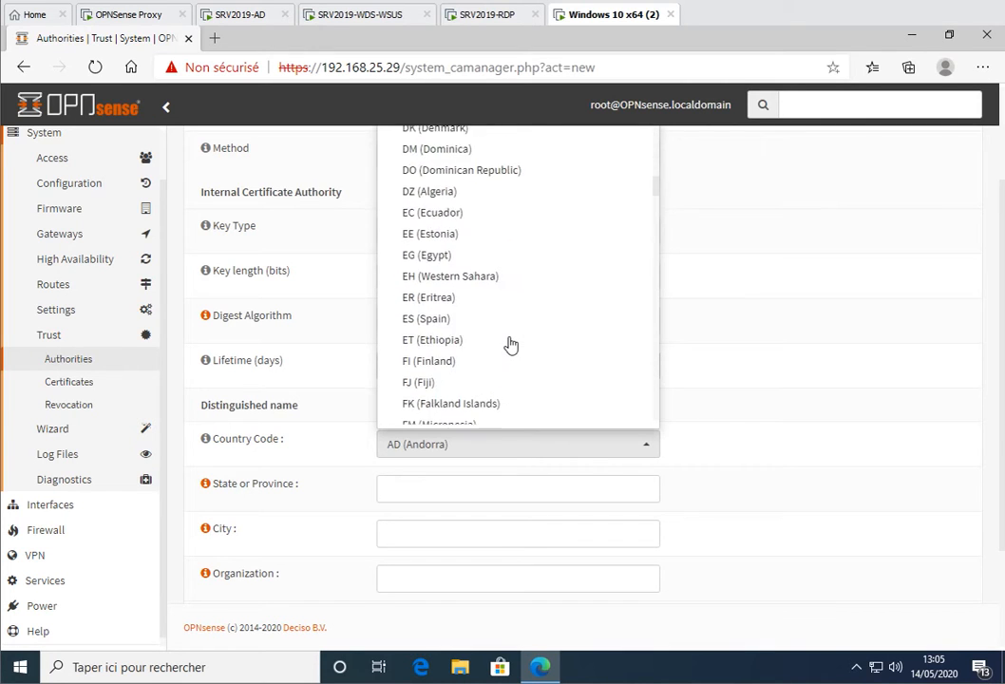
scroll(452, 235, "up", 2)
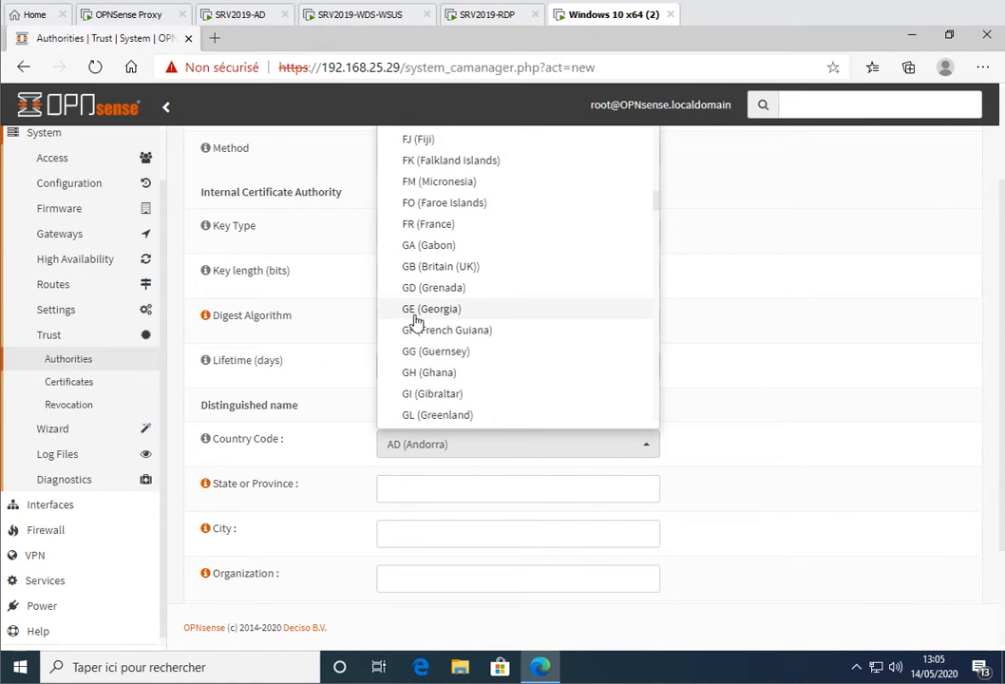
left_click(430, 227)
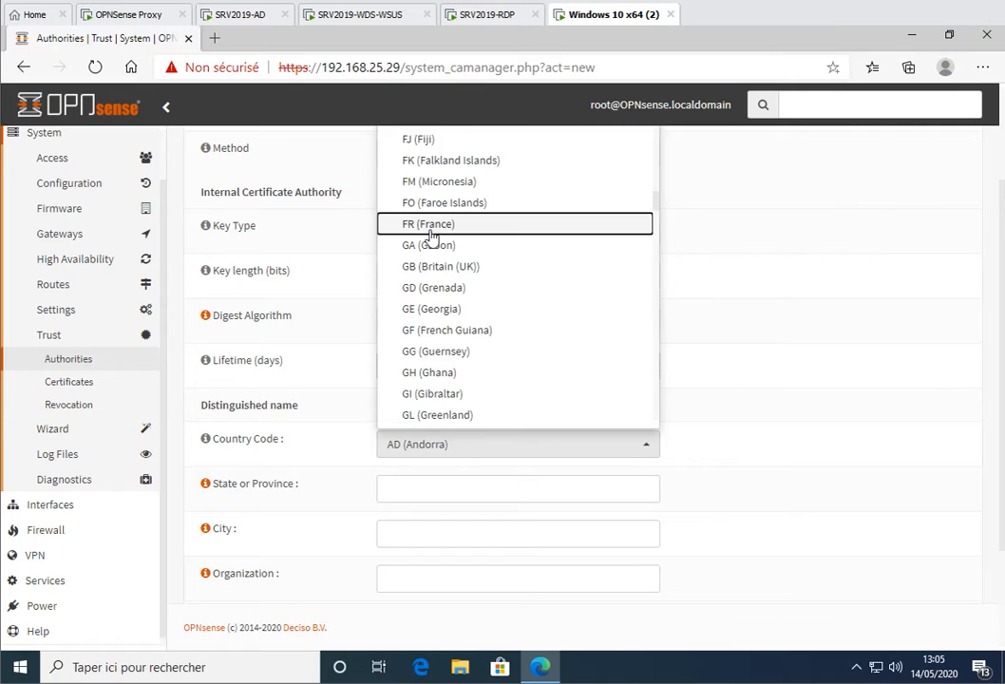
left_click(397, 484)
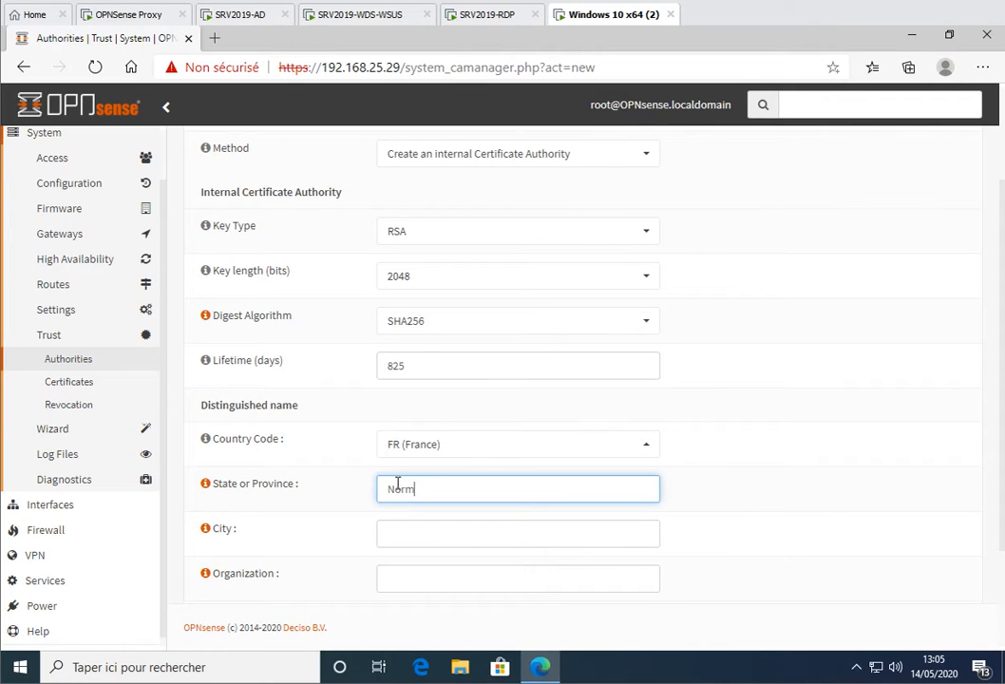
key("Tab")
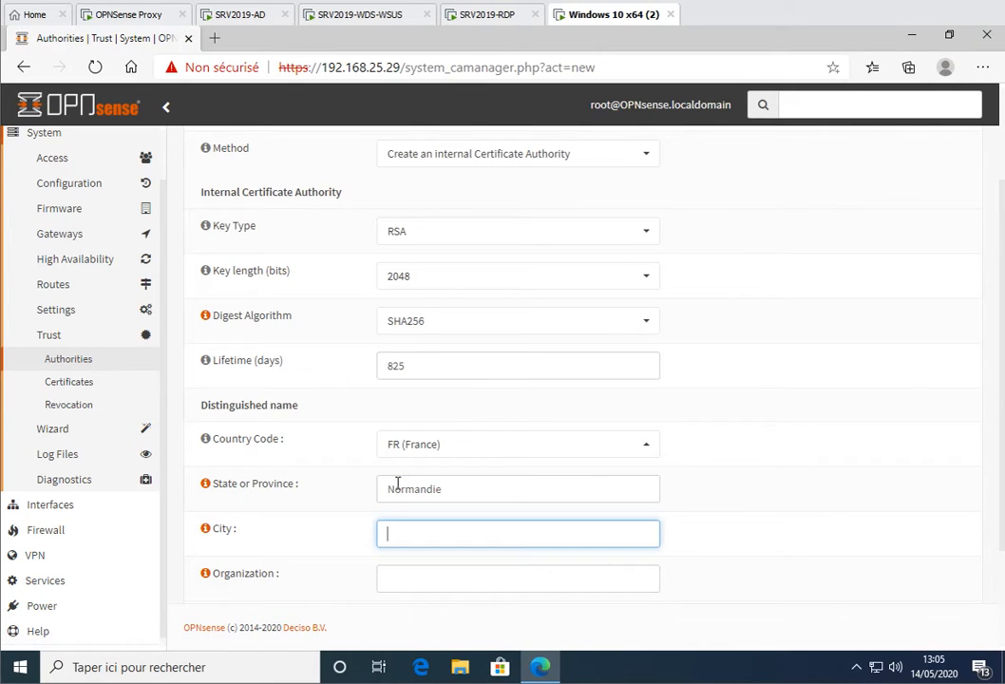
key("Tab")
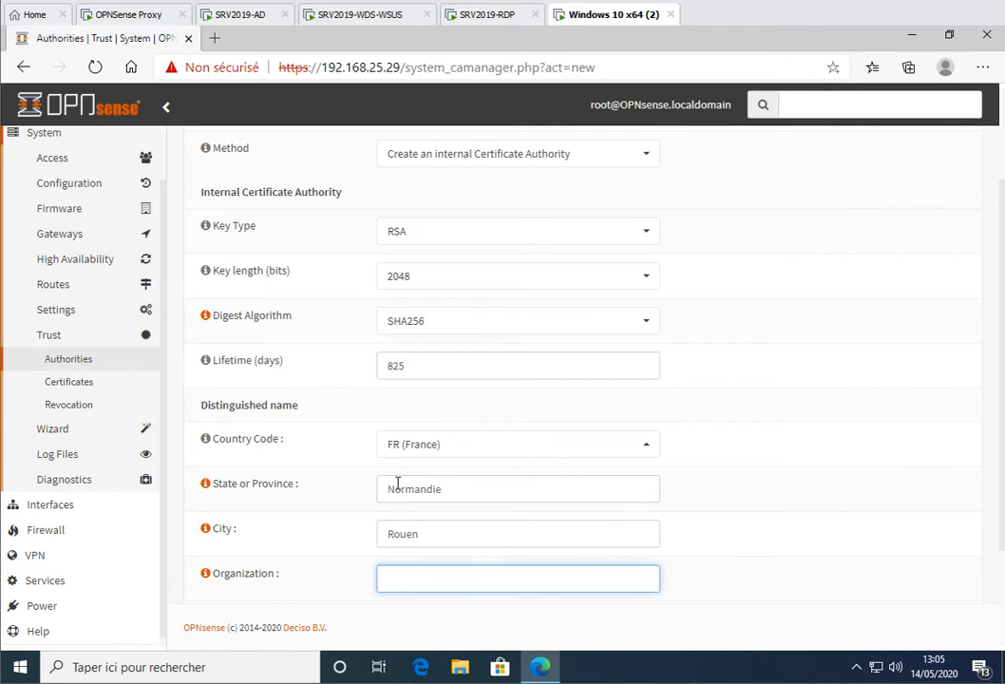
type("AFPA")
key("Tab")
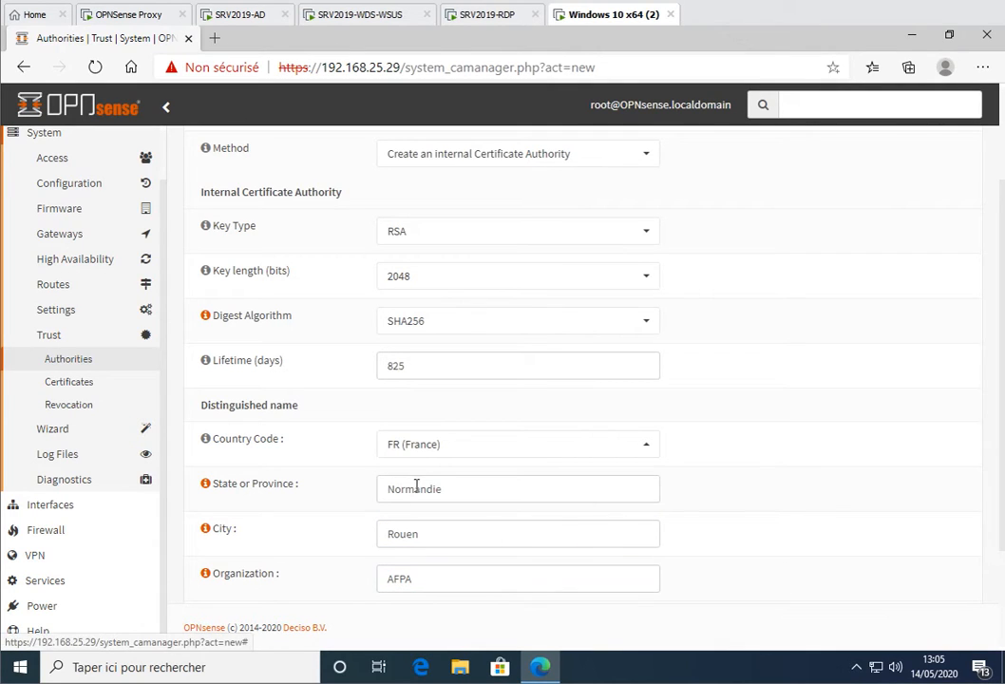
Step: Fill in the contact's email address, set the common name to OPNSENSE-internal-ca and save the authority
scroll(507, 476, "down", 2)
left_click(413, 480)
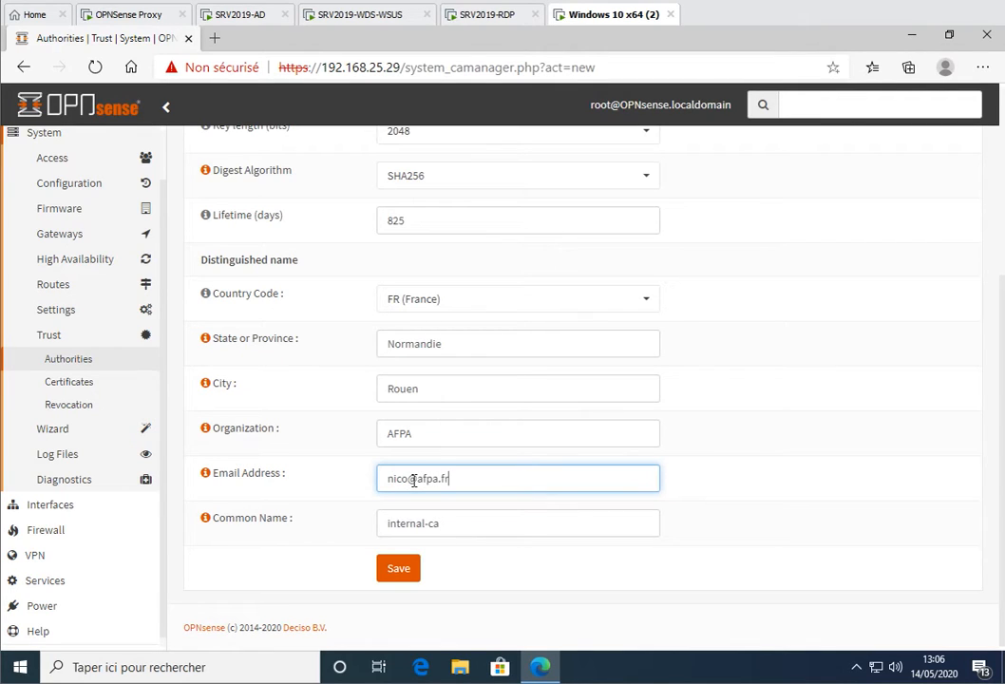
left_click(472, 531)
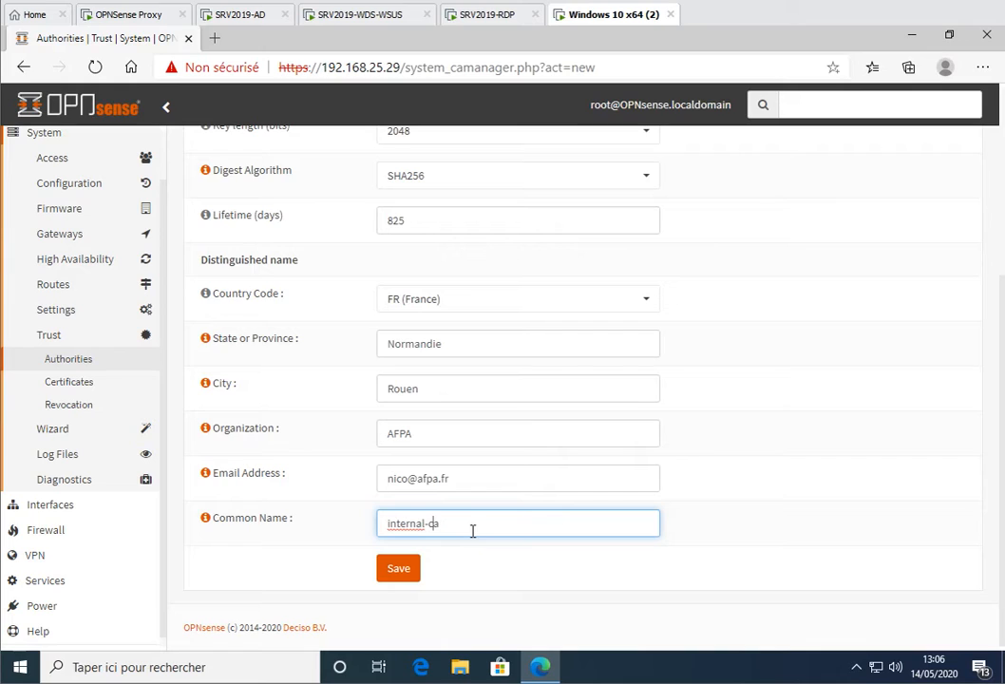
key("Home")
type("OPNSENSE-")
left_click(410, 568)
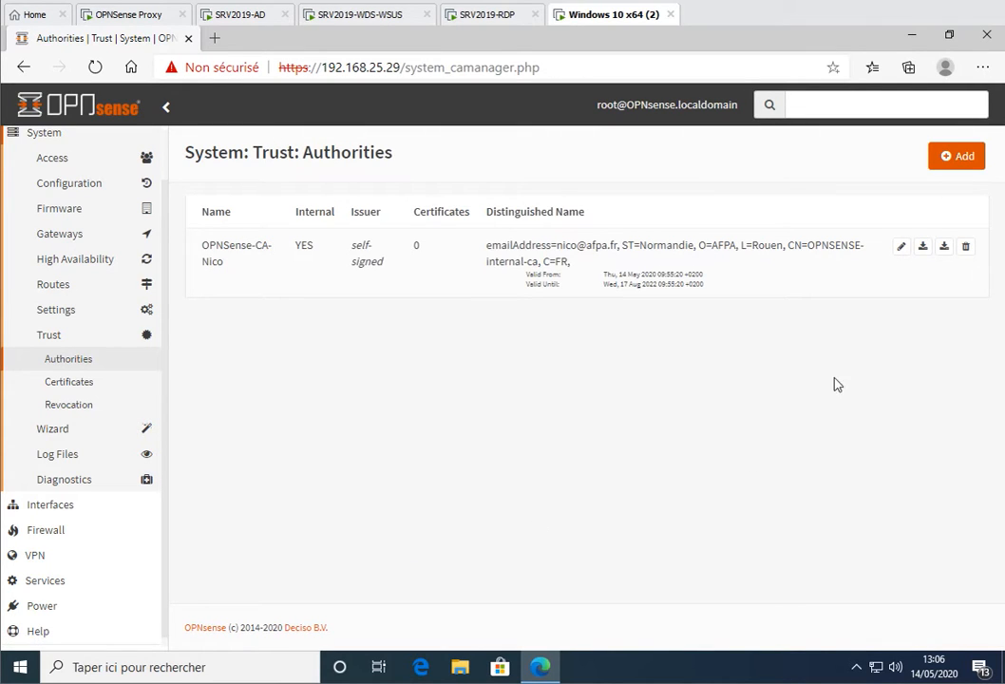
Step: Export the new authority's CA certificate and open the downloaded OPNSense-CA-Nico.crt file
left_click(923, 251)
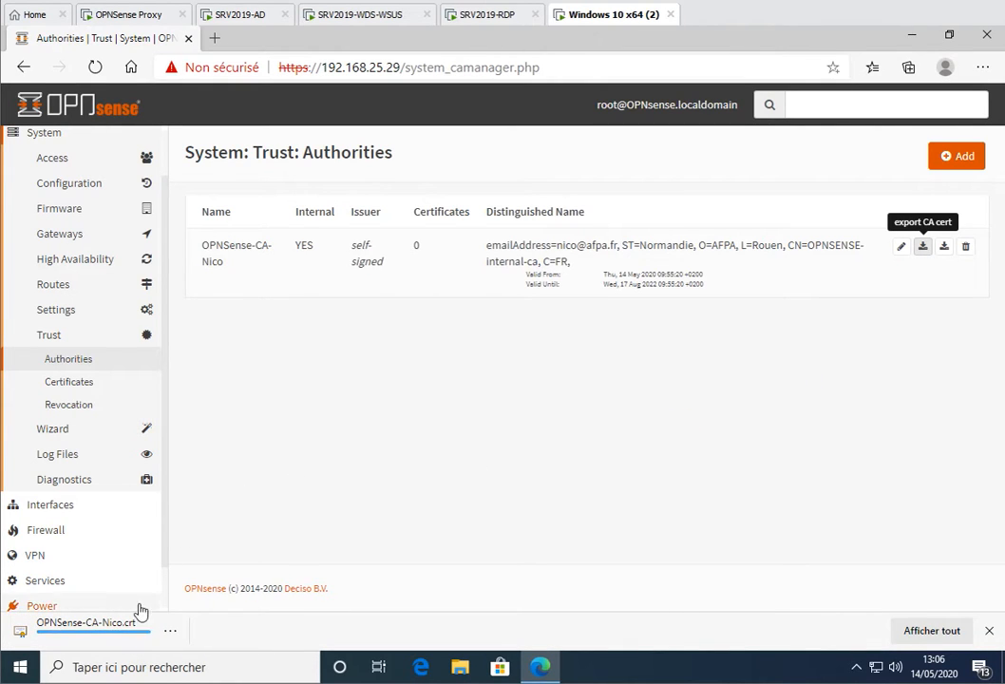
left_click(70, 636)
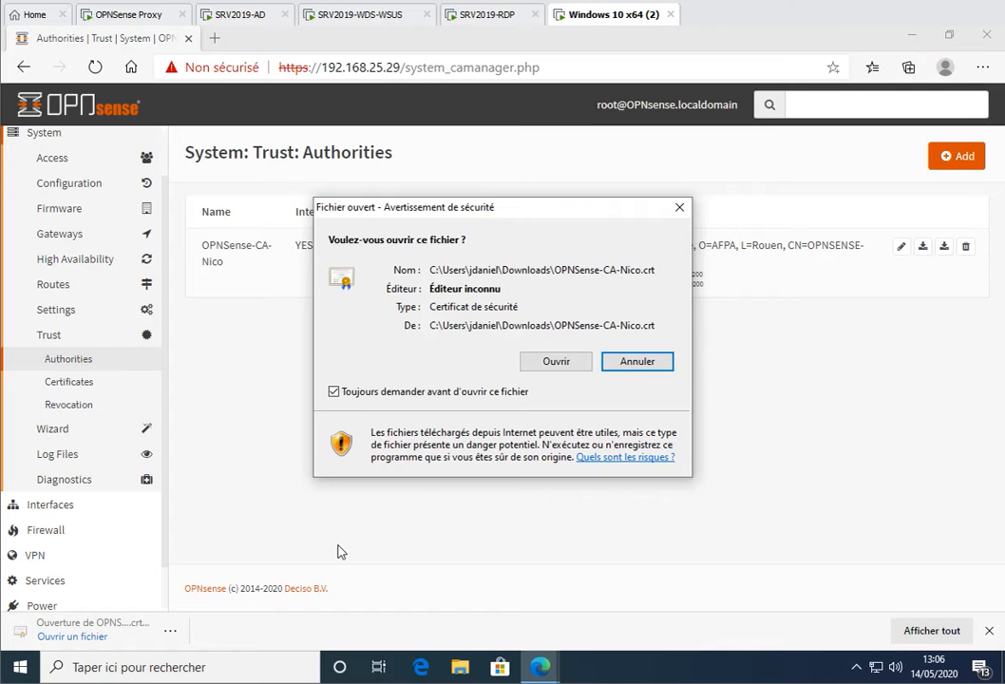
left_click(556, 362)
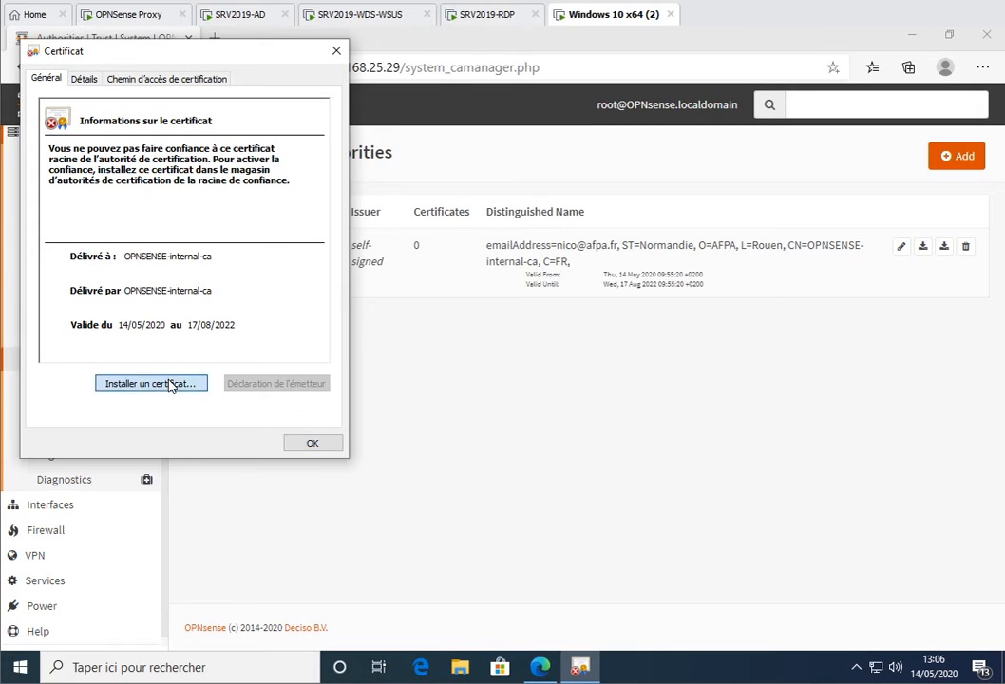
Step: Start installing the certificate for the local machine and authorize the system change
left_click(169, 383)
left_click(78, 307)
left_click(334, 450)
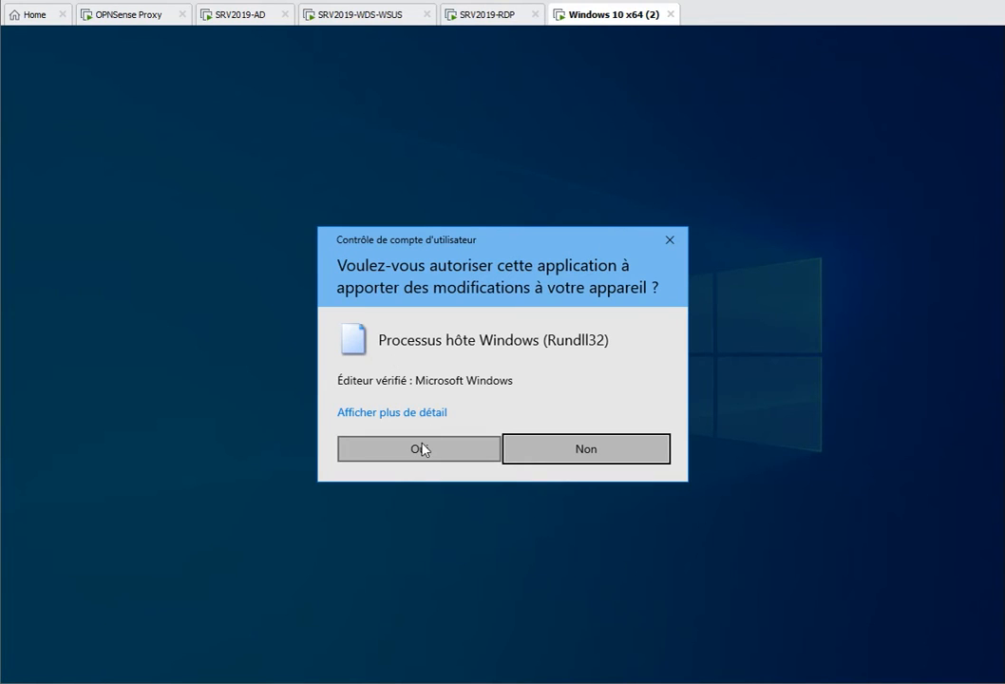
left_click(423, 450)
Step: Import the certificate into the trusted root certification authorities store (Autorités de certification racines de confiance) and close the certificate window
left_click(145, 251)
left_click(386, 286)
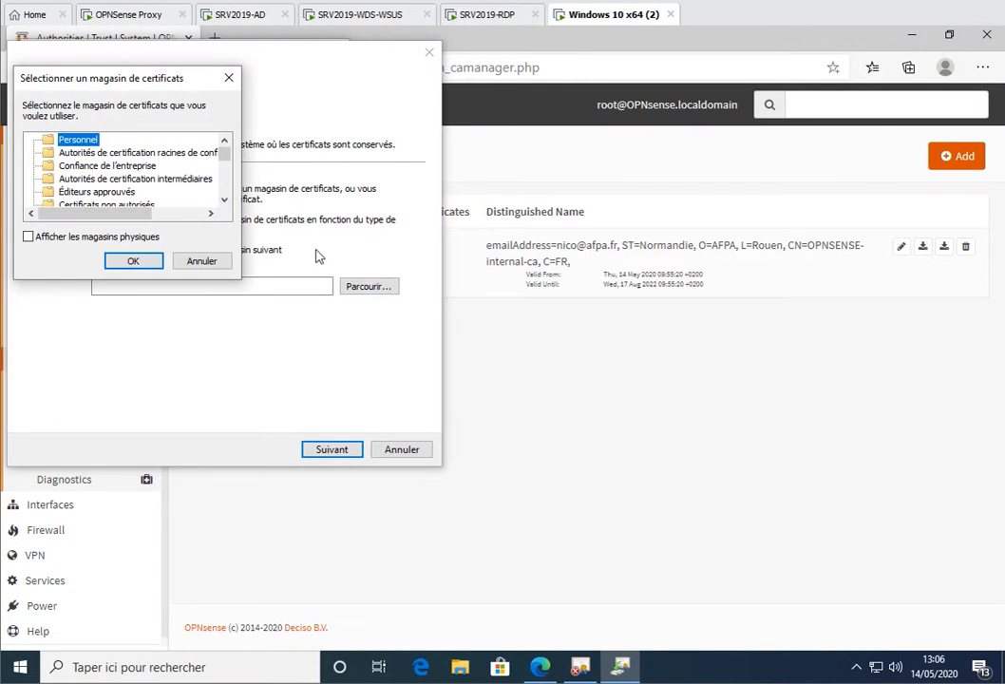
left_click(105, 153)
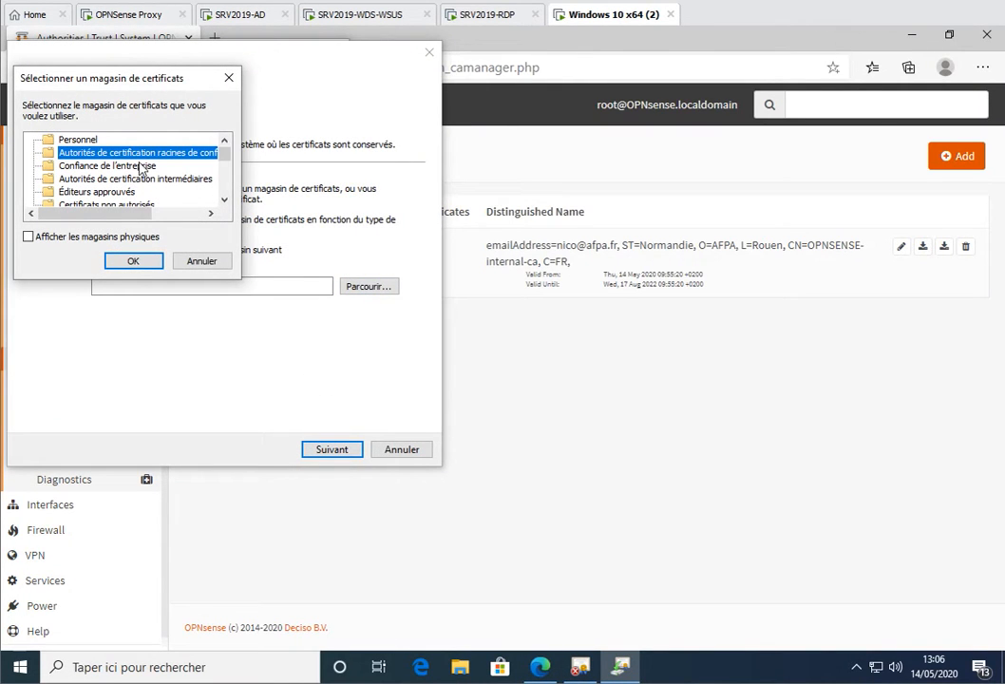
left_click(133, 260)
left_click(347, 449)
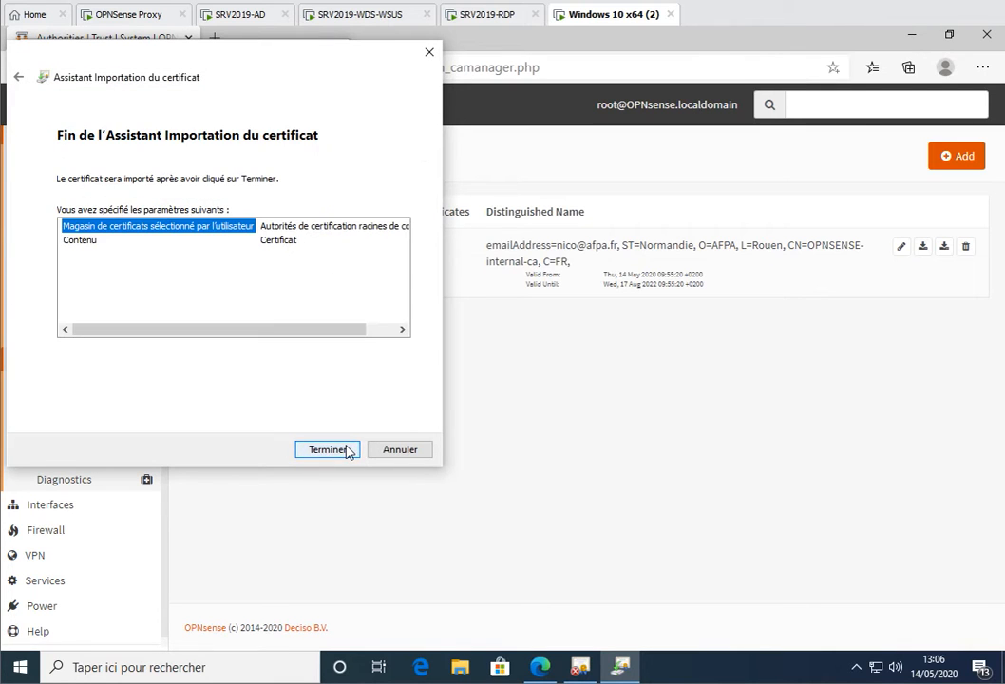
left_click(348, 451)
left_click(556, 406)
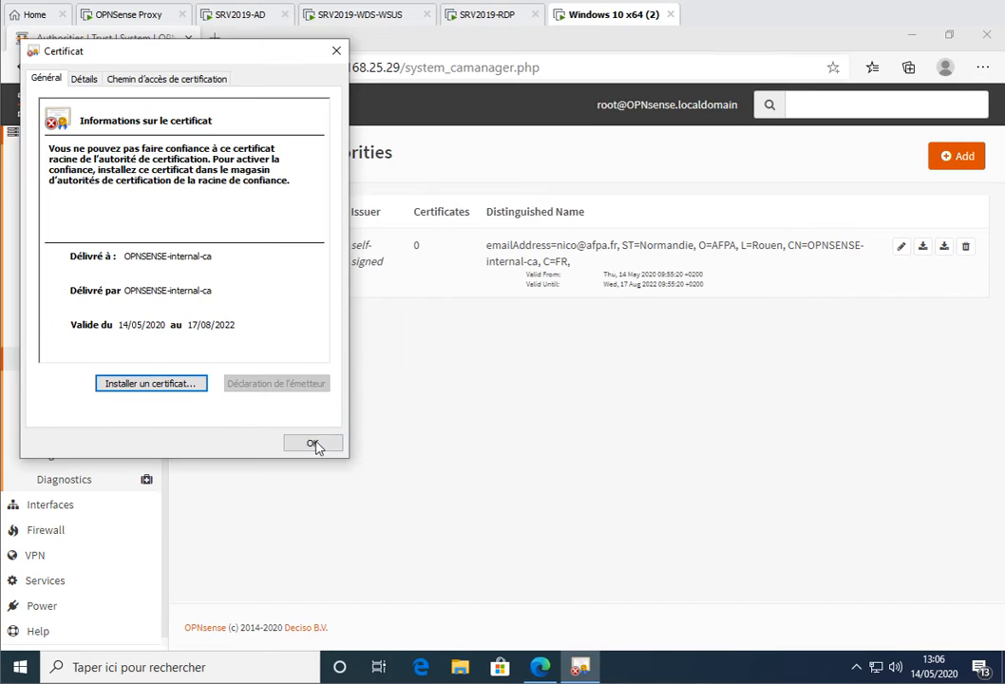
left_click(315, 445)
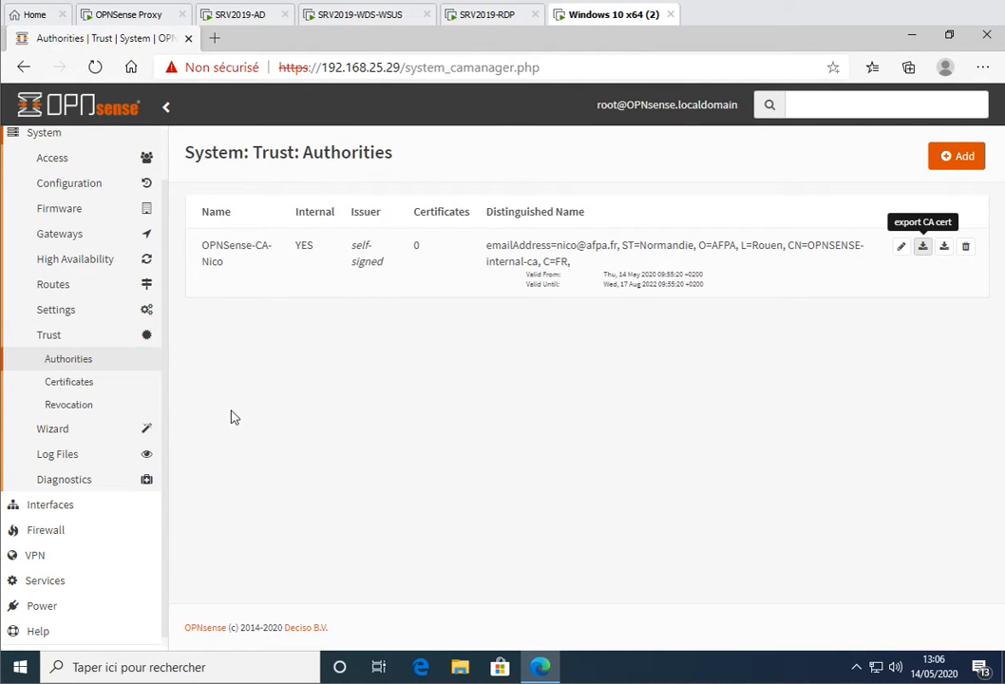
Step: Enable the proxy in the general settings of the Web Proxy service and apply the change
left_click(45, 581)
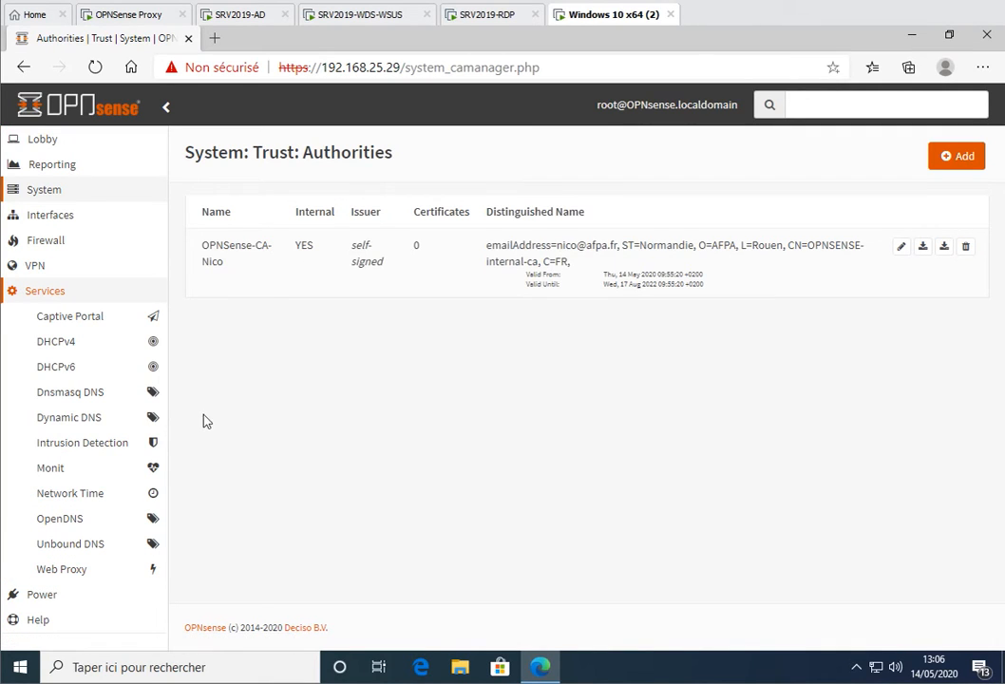
left_click(78, 569)
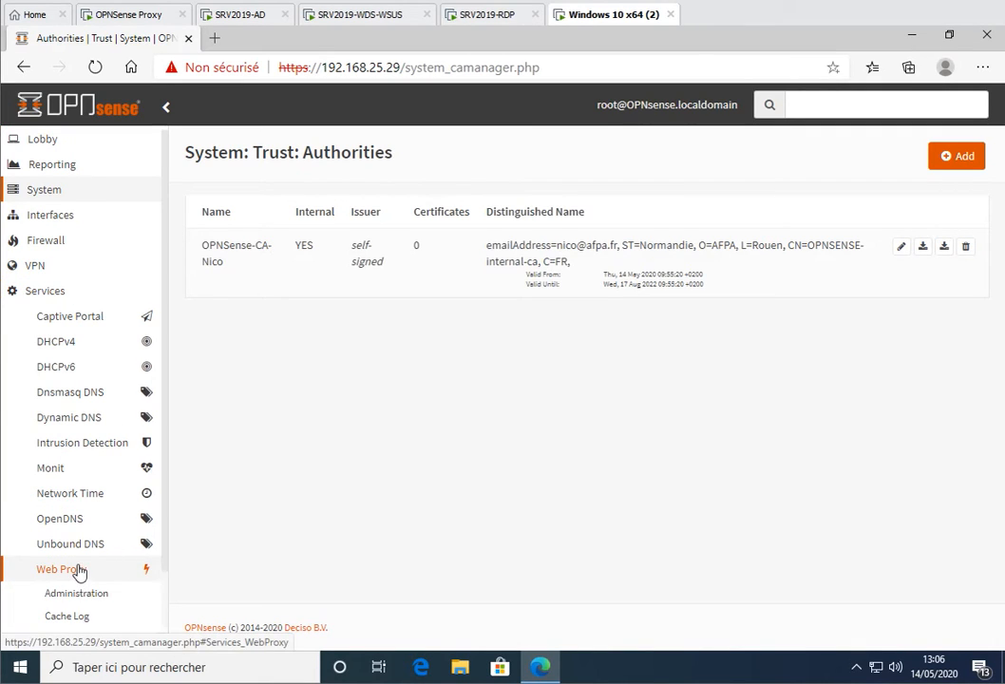
left_click(83, 595)
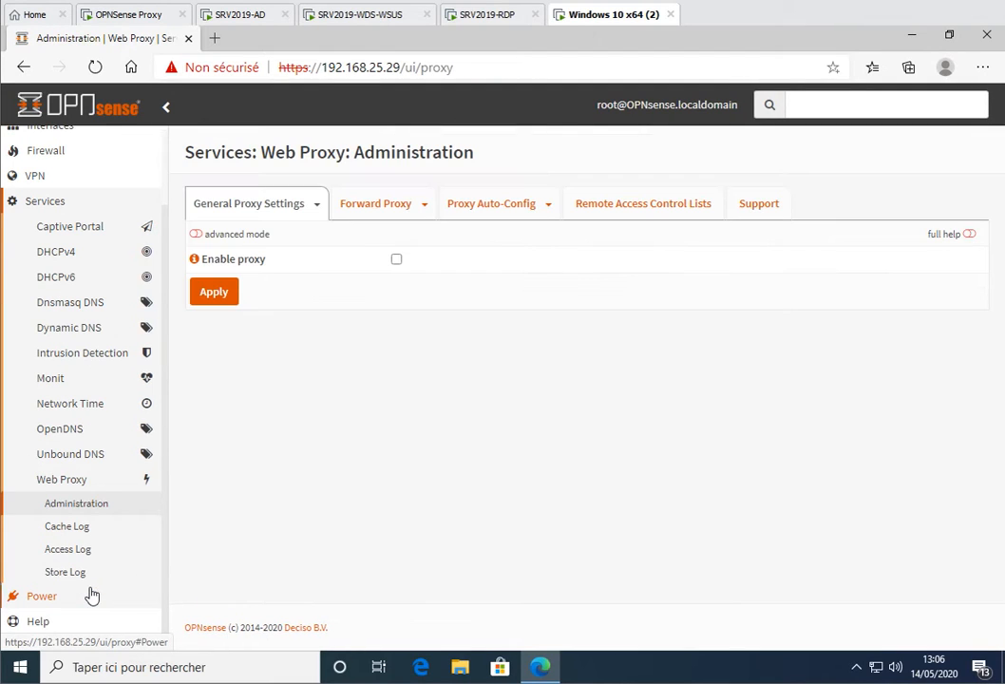
left_click(396, 260)
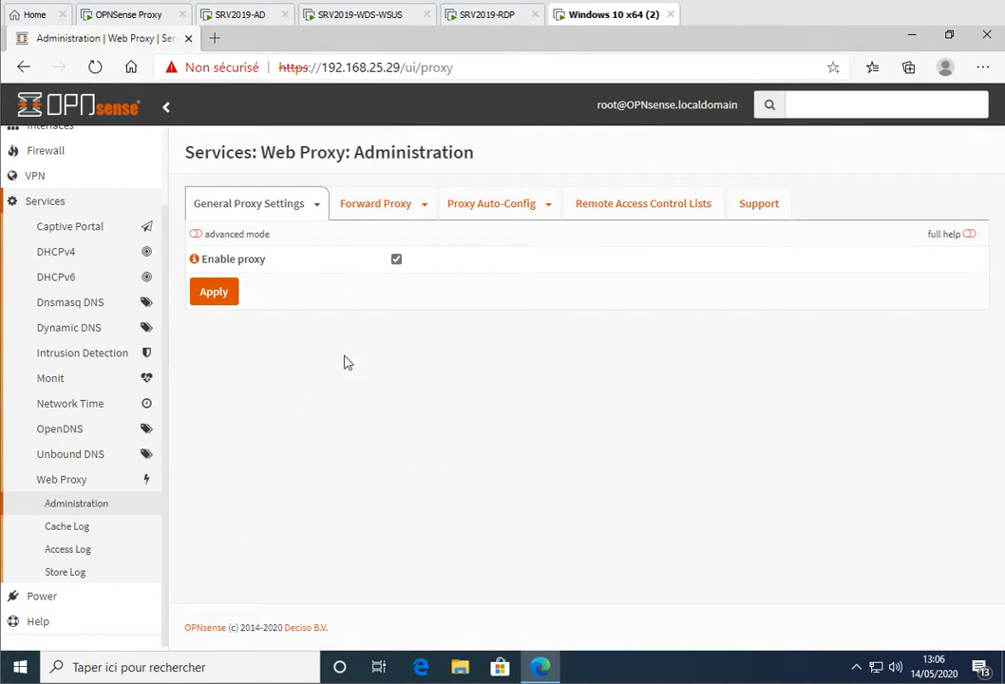
left_click(217, 294)
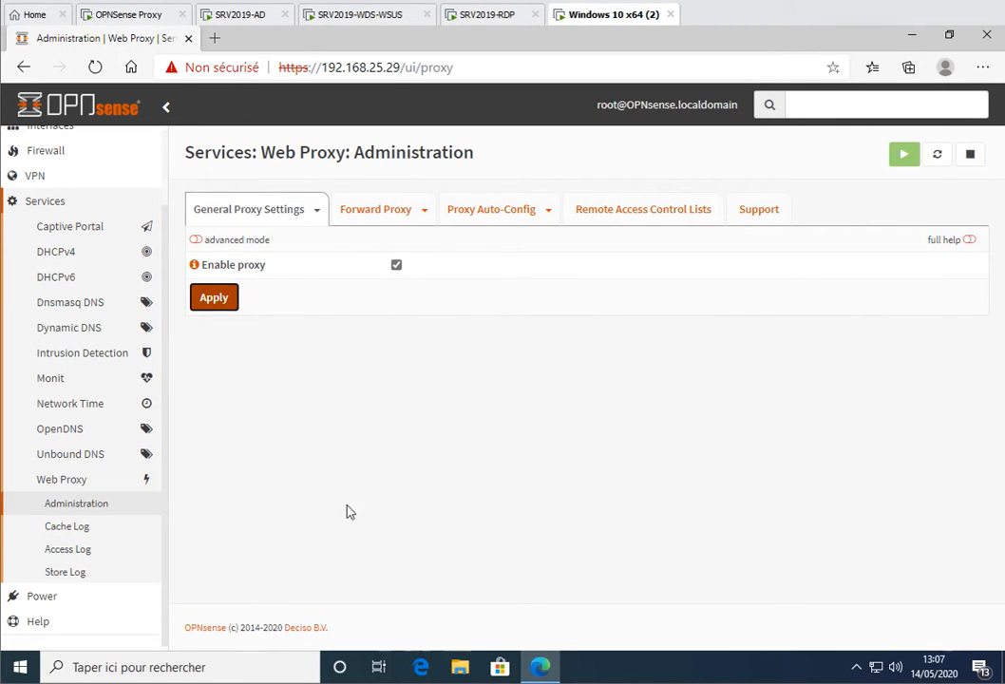
Step: Enable the local cache in the web proxy's local cache settings and apply the change
left_click(317, 210)
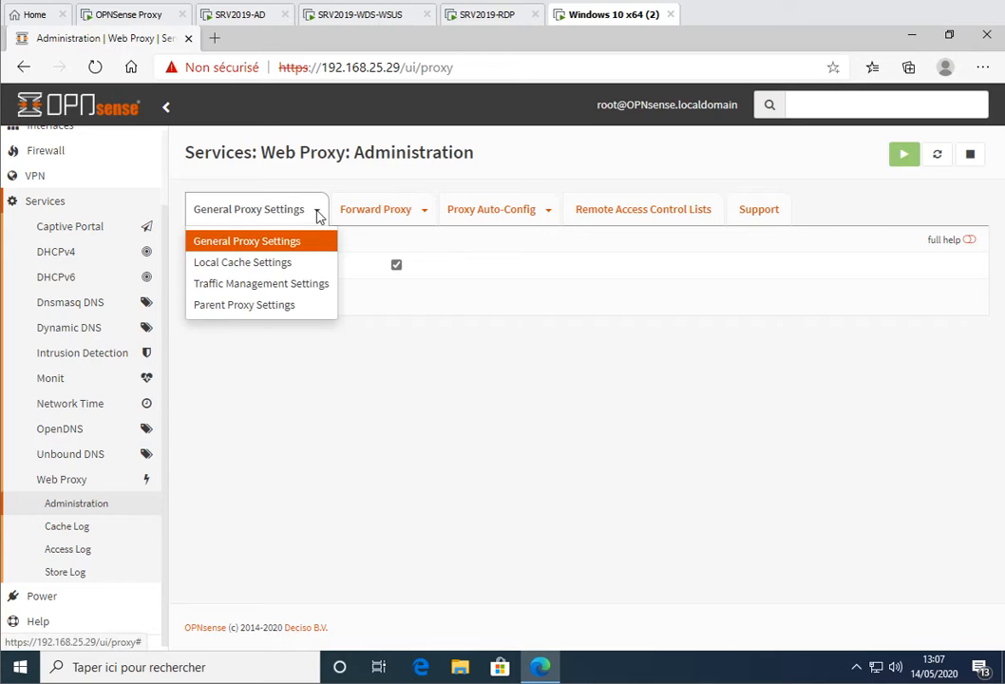
left_click(286, 268)
left_click(388, 302)
left_click(222, 393)
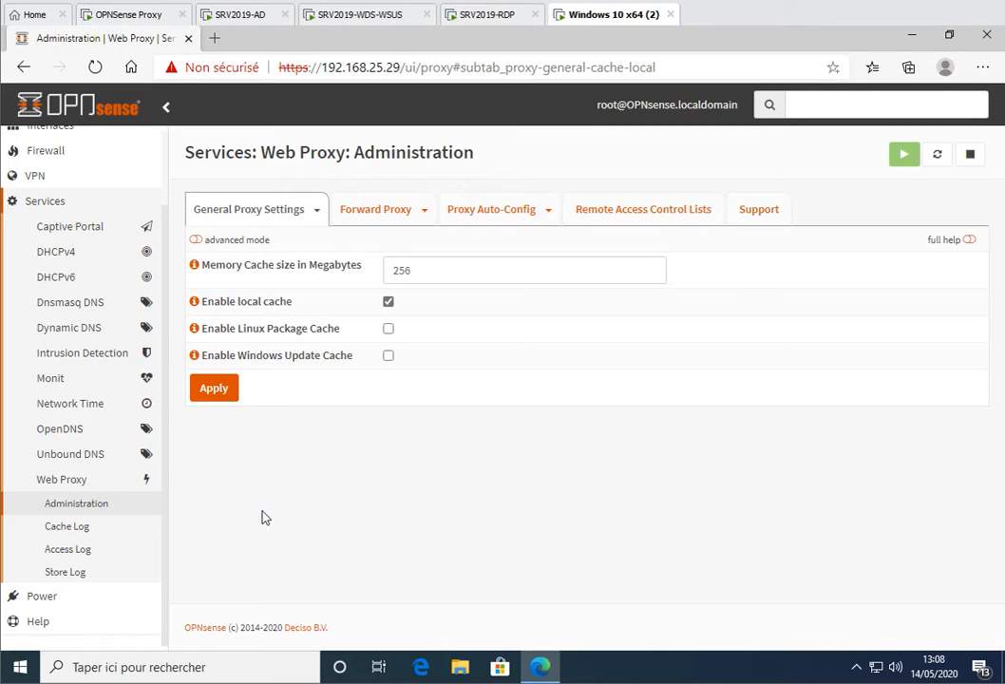
Step: Add a new firewall rule for the LAN interface and set its action to Block
scroll(100, 285, "up", 2)
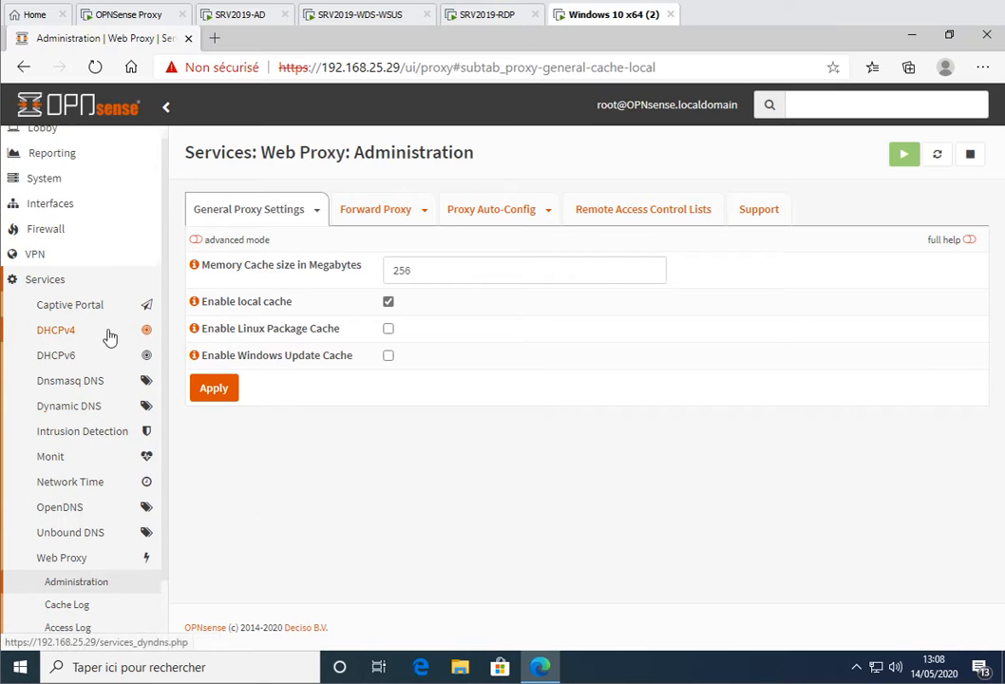
left_click(55, 232)
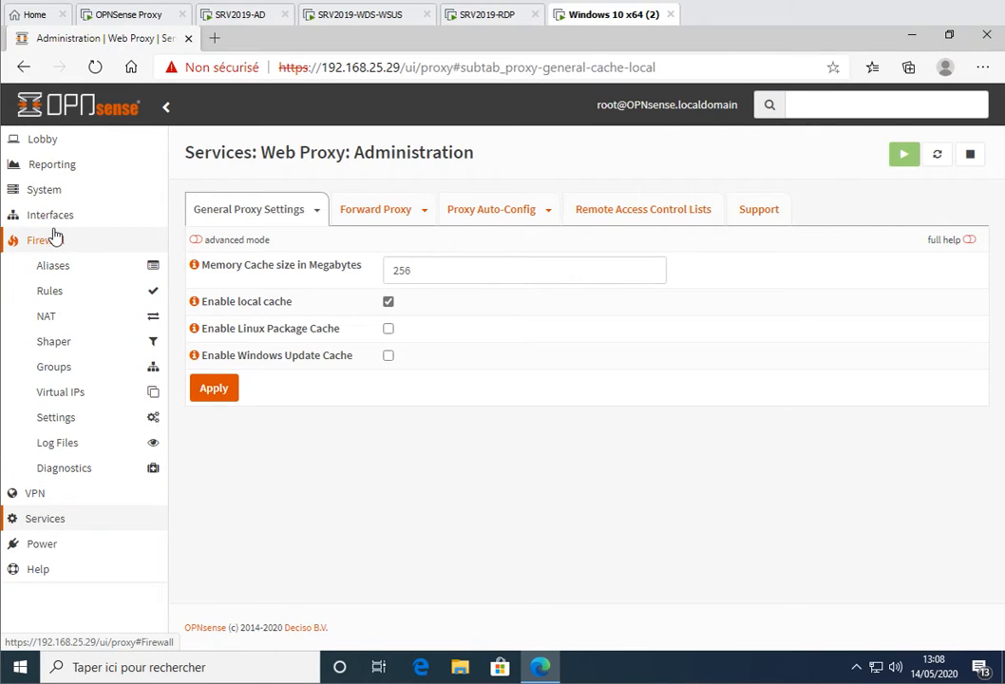
left_click(55, 300)
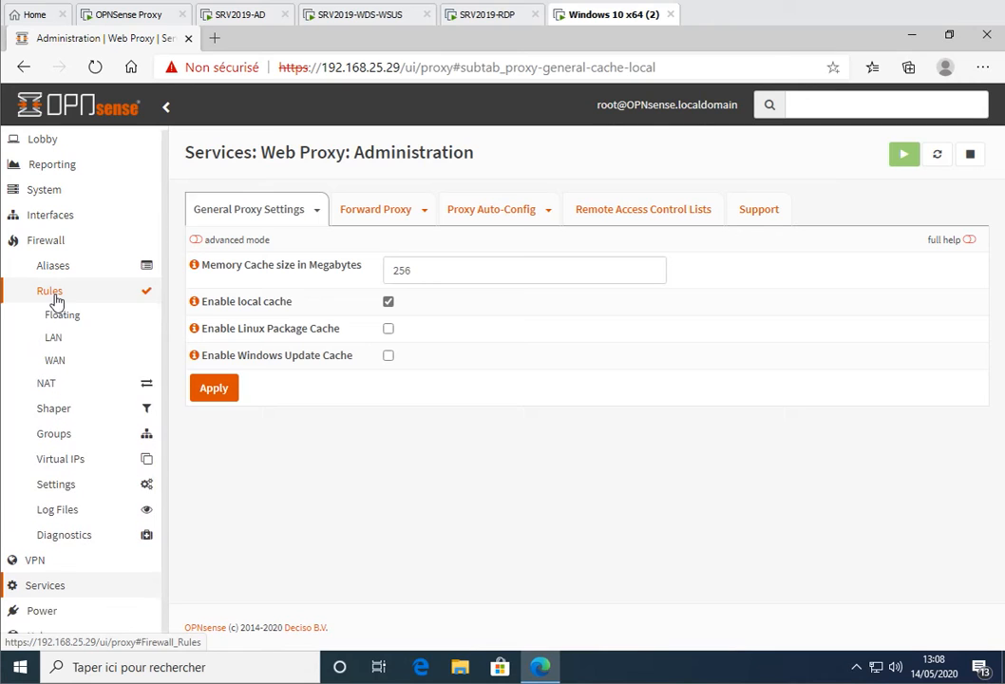
left_click(60, 344)
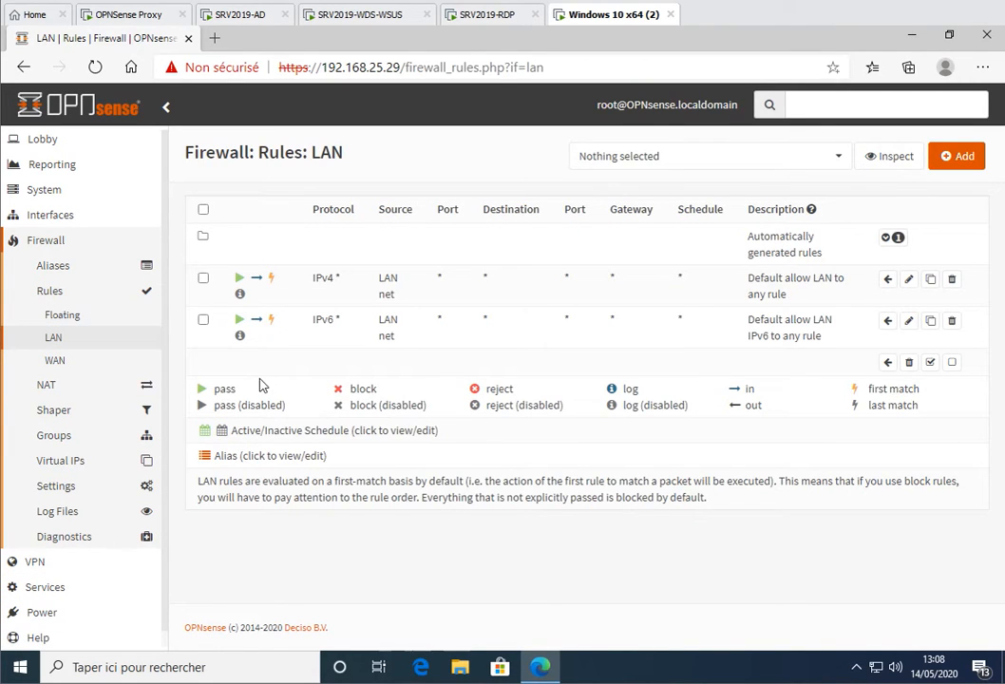
left_click(956, 162)
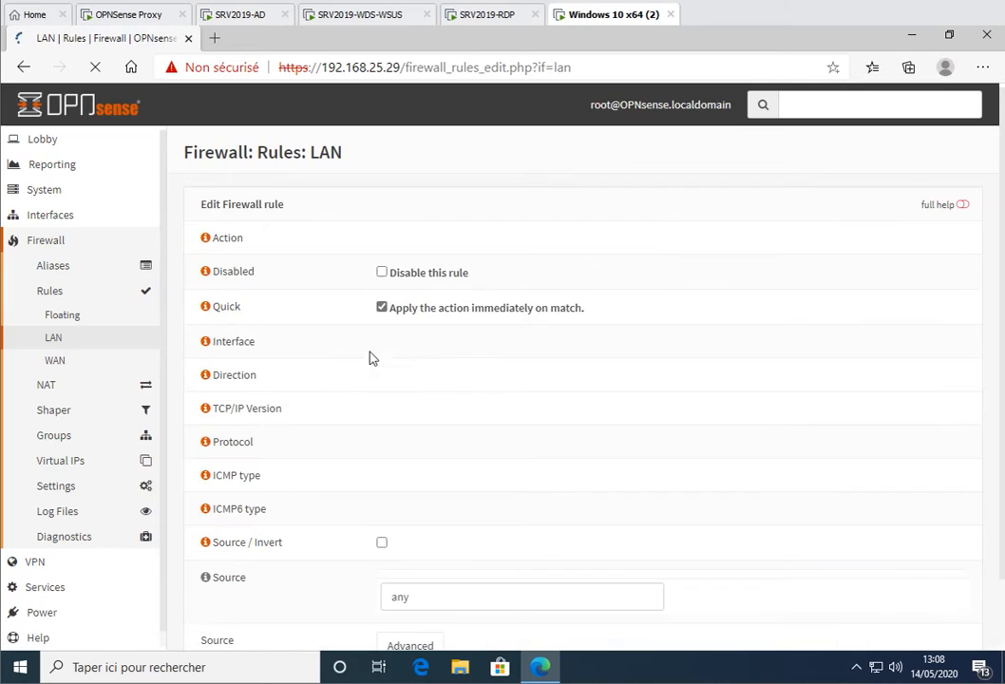
left_click(477, 256)
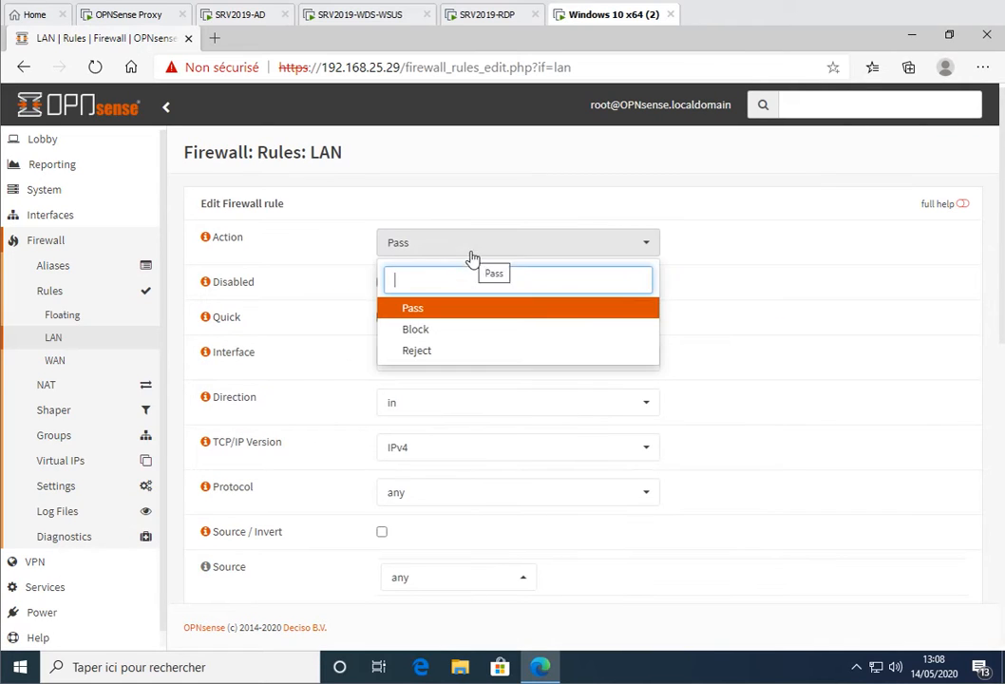
left_click(429, 332)
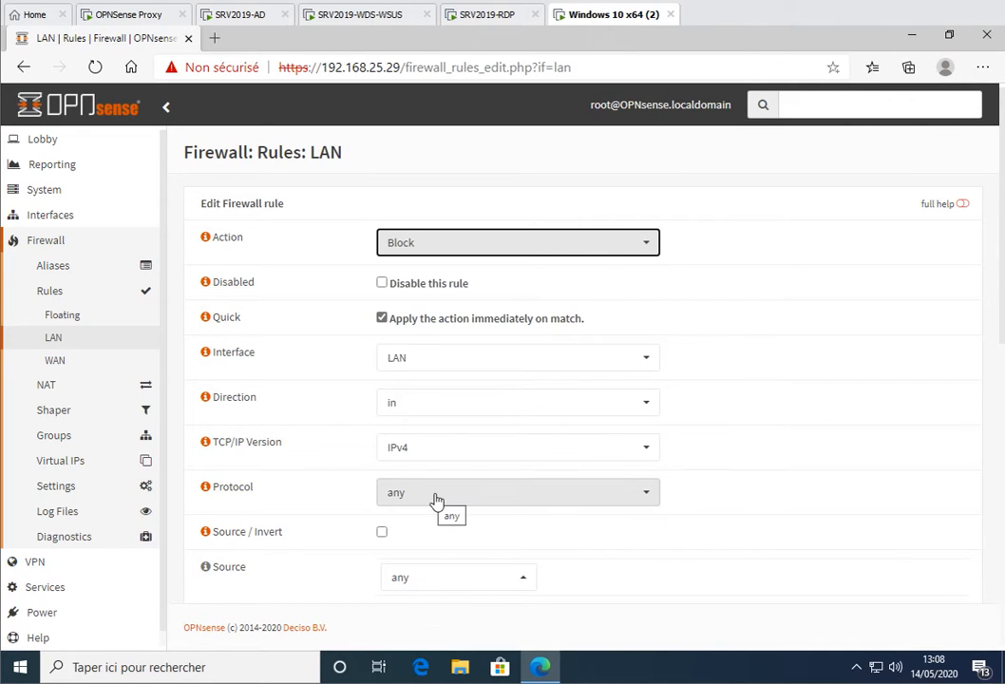
Step: Set the blocking rule to IPv4, protocol TCP/UDP and destination port HTTP, and save the rule
left_click(469, 460)
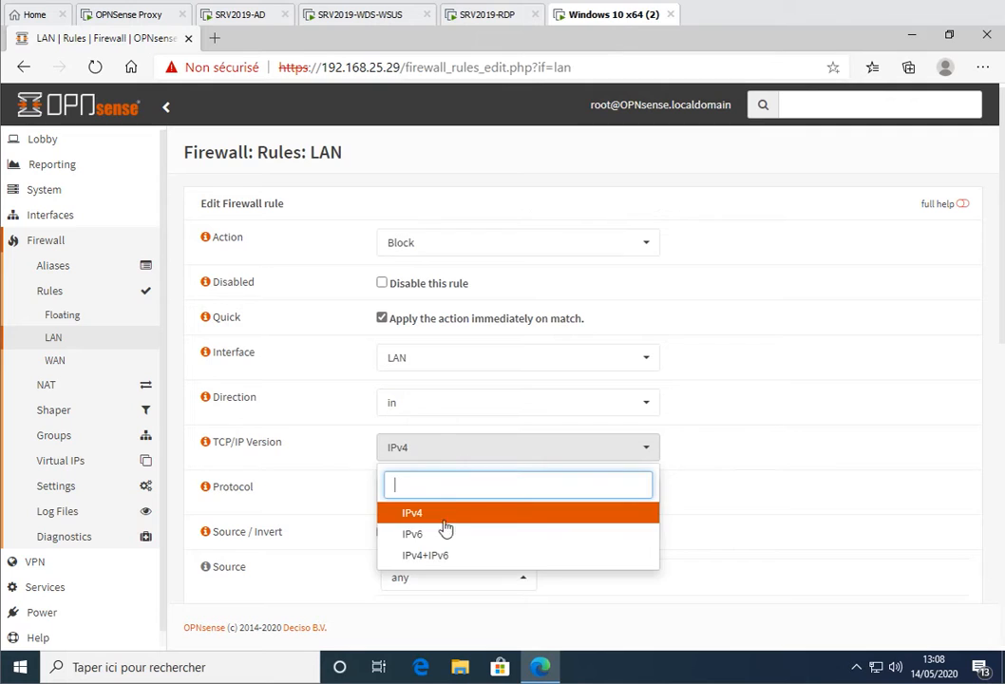
left_click(430, 448)
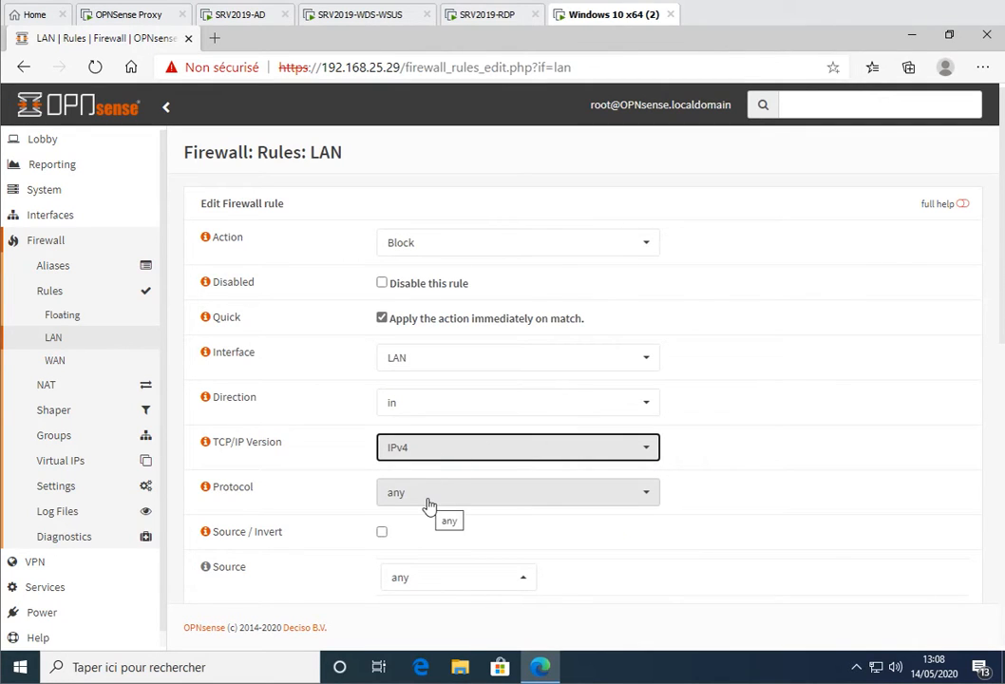
left_click(427, 506)
left_click(437, 448)
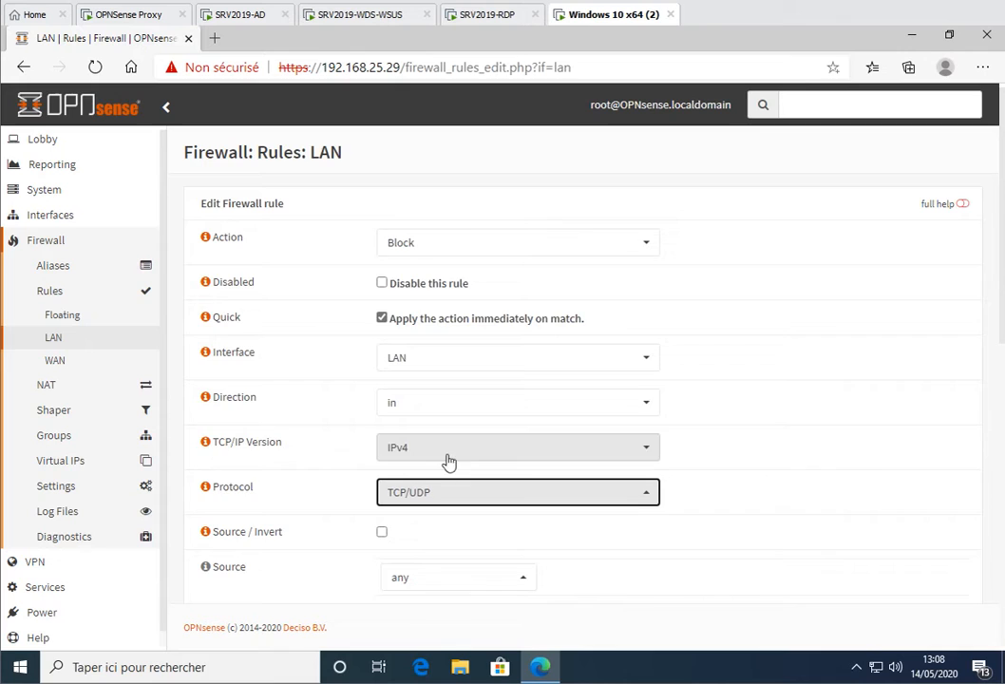
scroll(682, 465, "down", 4)
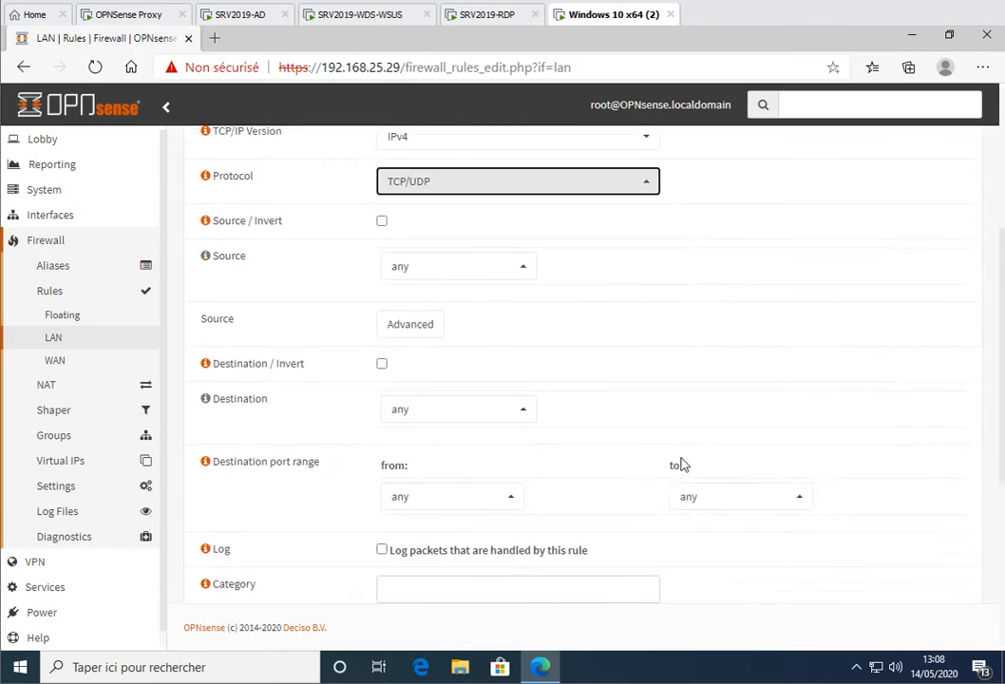
left_click(484, 475)
scroll(437, 410, "down", 1)
scroll(436, 409, "down", 1)
left_click(433, 404)
scroll(608, 437, "down", 4)
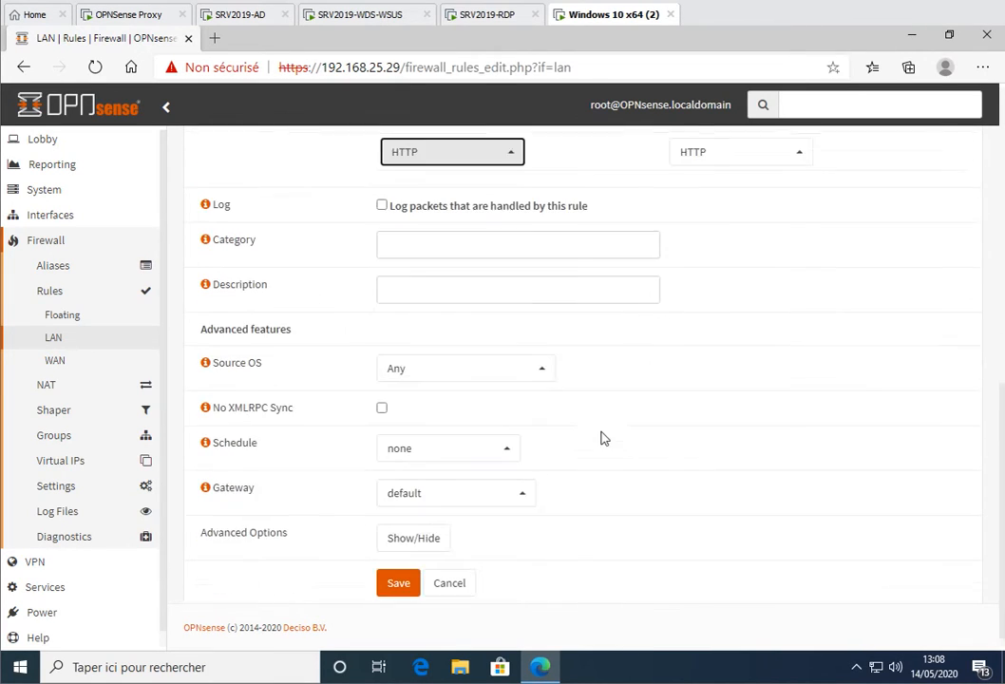
left_click(399, 569)
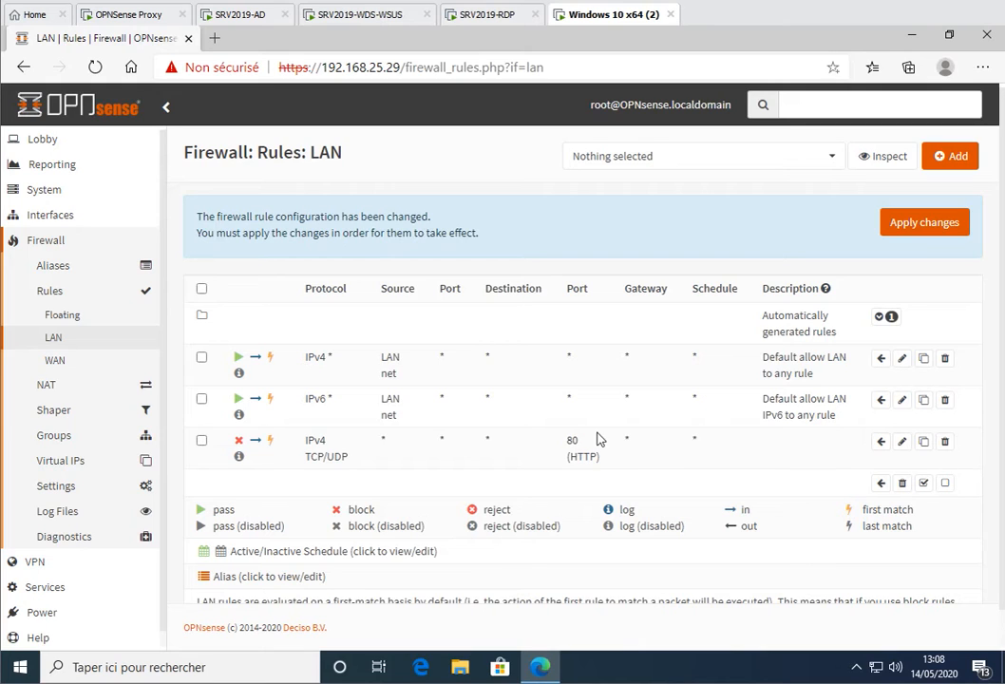
Step: Clone the HTTP blocking rule, change the destination port range to HTTPS and save the copy
left_click(922, 442)
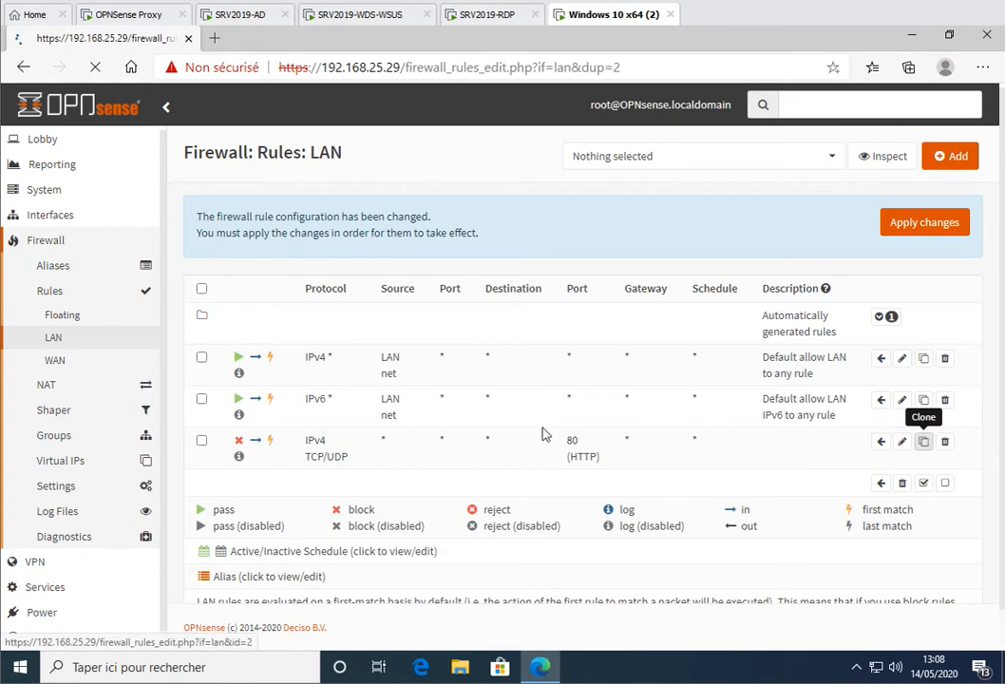
scroll(410, 409, "down", 5)
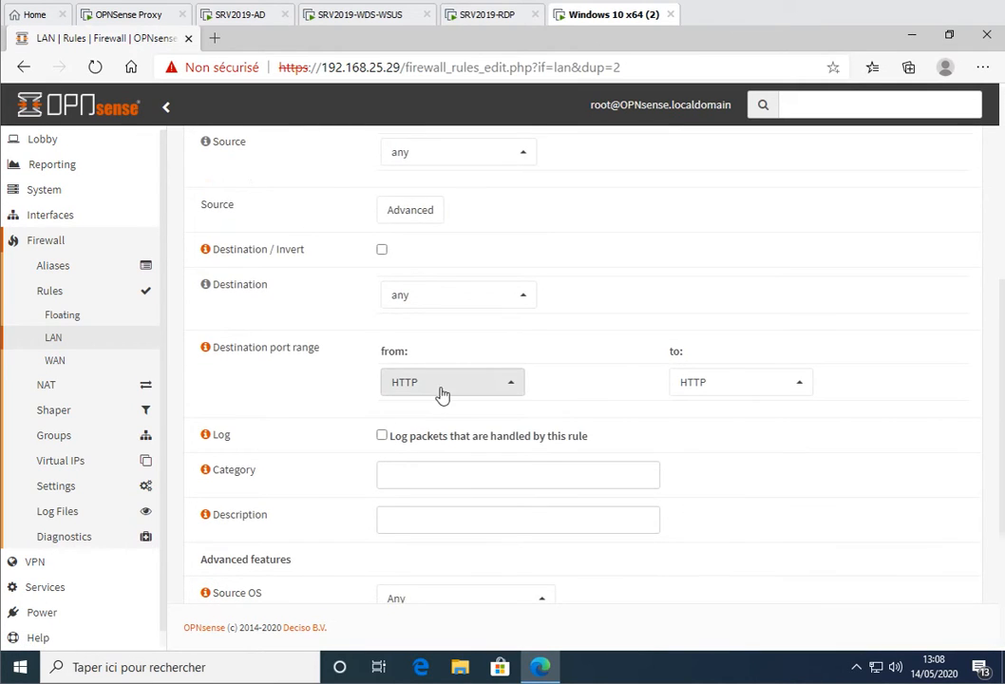
left_click(446, 390)
left_click(435, 323)
scroll(438, 532, "down", 3)
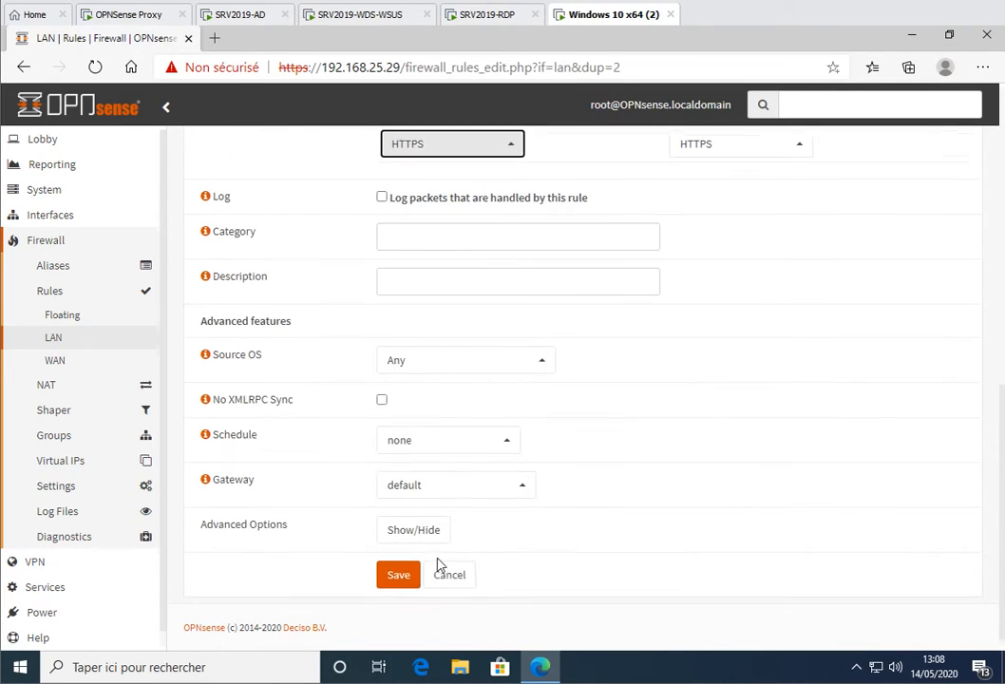
left_click(398, 568)
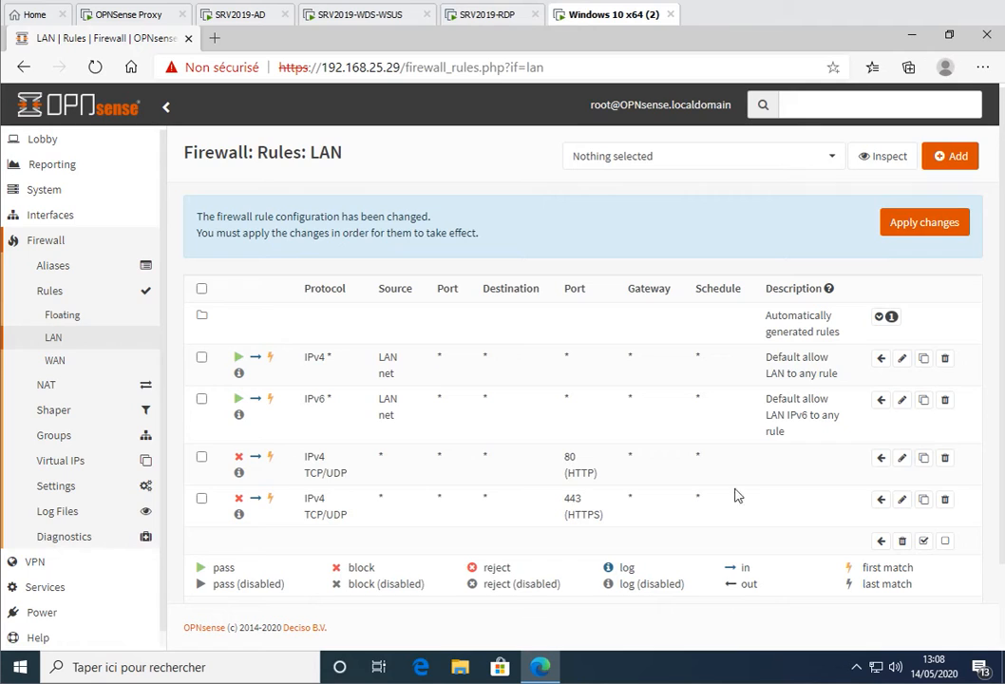
Step: Move the HTTP and HTTPS blocking rules above the default LAN allow rules and apply the changes
left_click(201, 498)
left_click(202, 458)
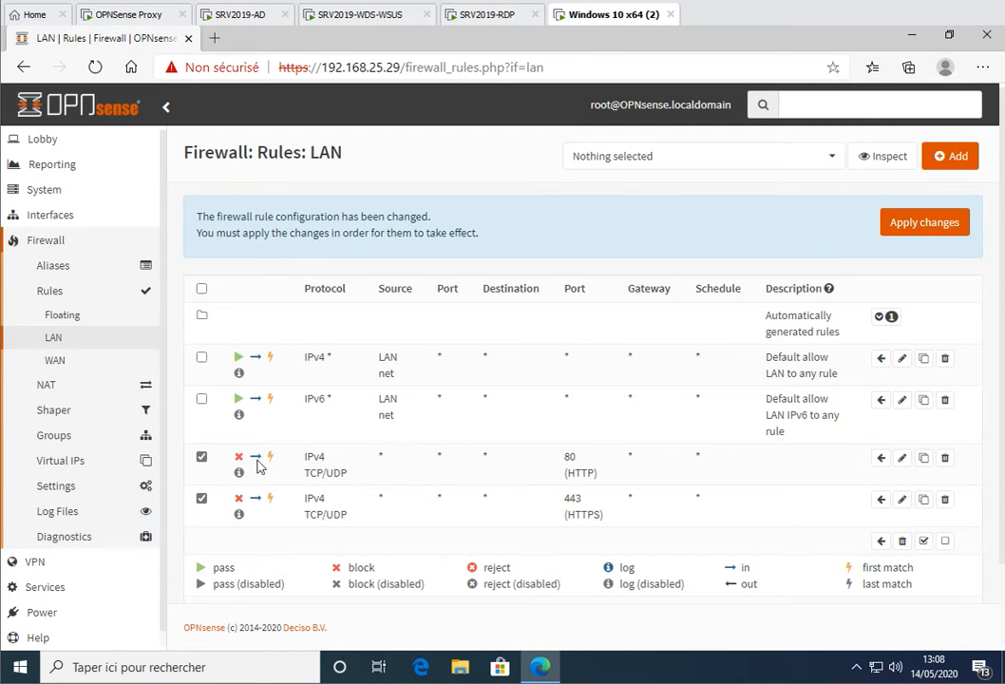
left_click(882, 360)
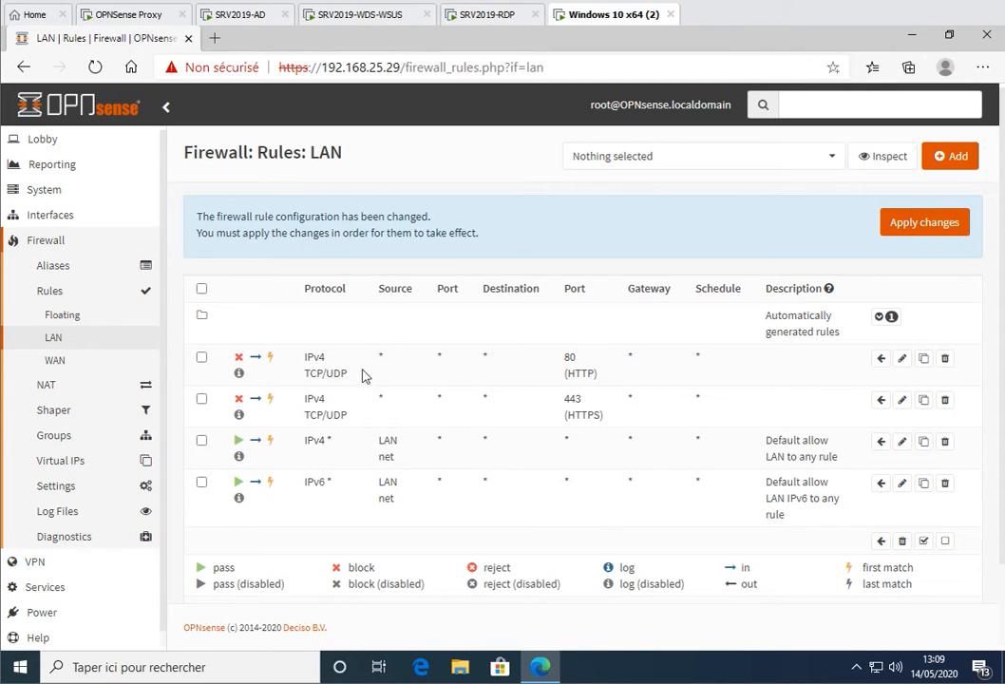
left_click(919, 228)
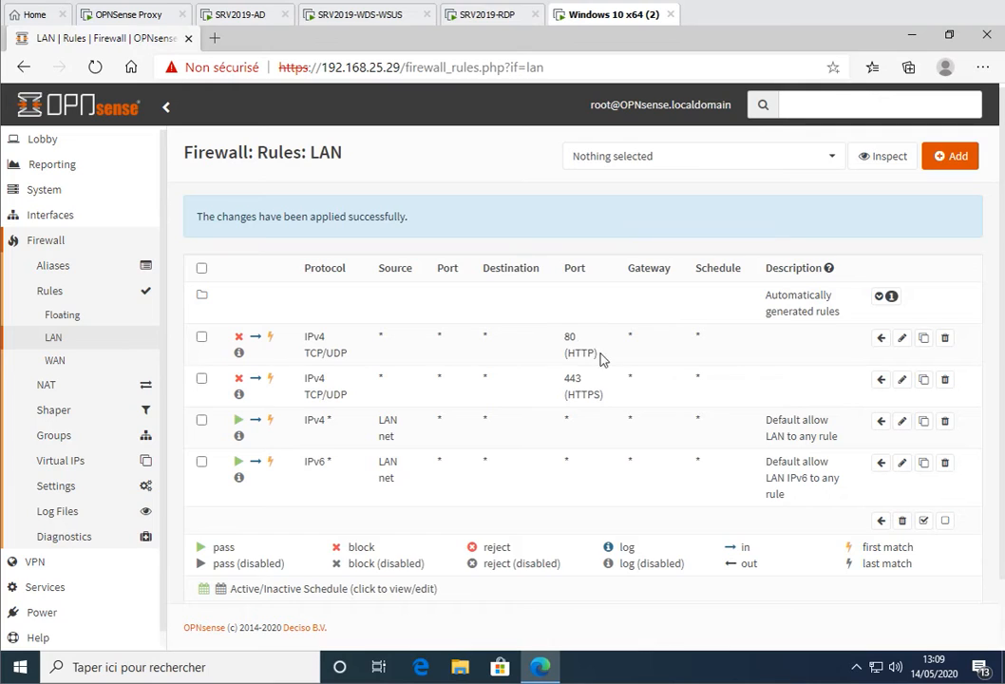
Step: Check whether a new browser tab can load its page with direct web traffic blocked, and close the tab
left_click(215, 38)
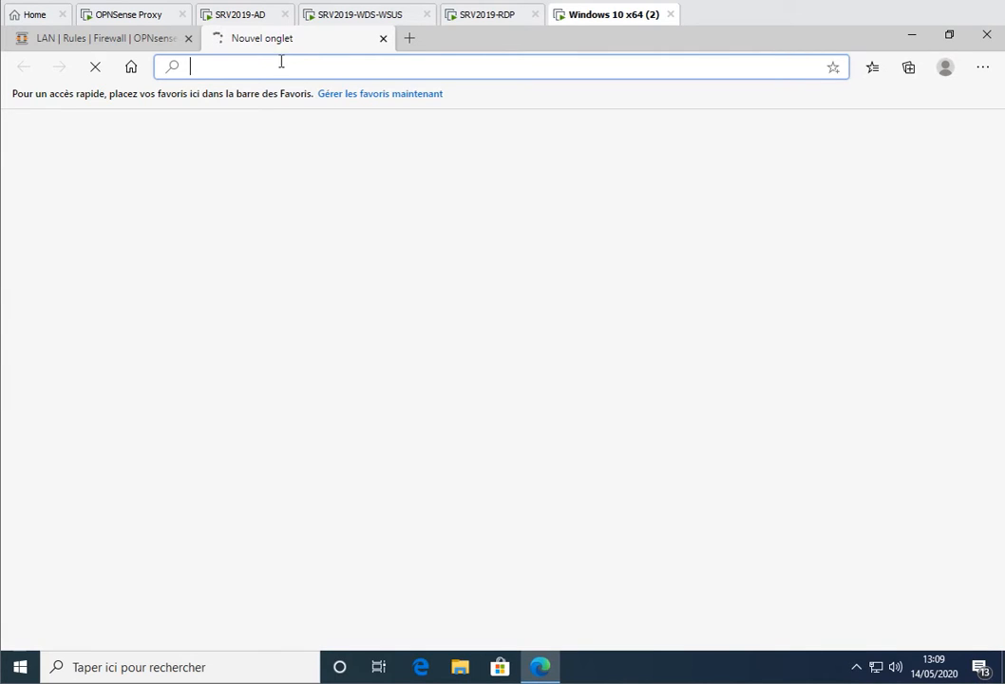
left_click(384, 39)
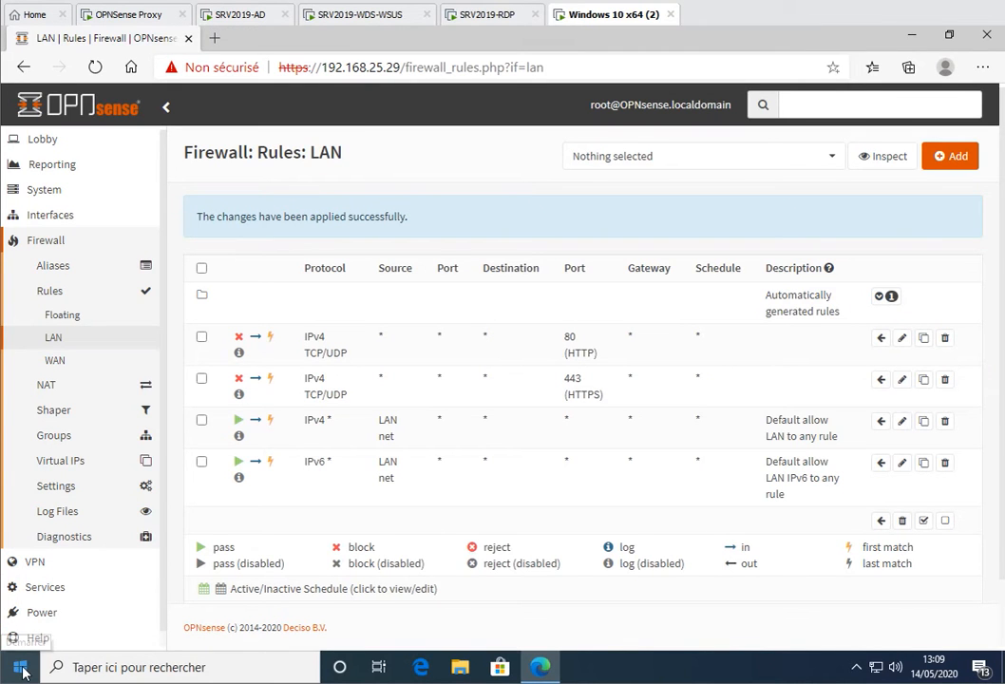
Step: Turn on the manual proxy server in the Windows proxy settings with address 192.168.25.29, save it and close the settings
left_click(21, 671)
type("proxy")
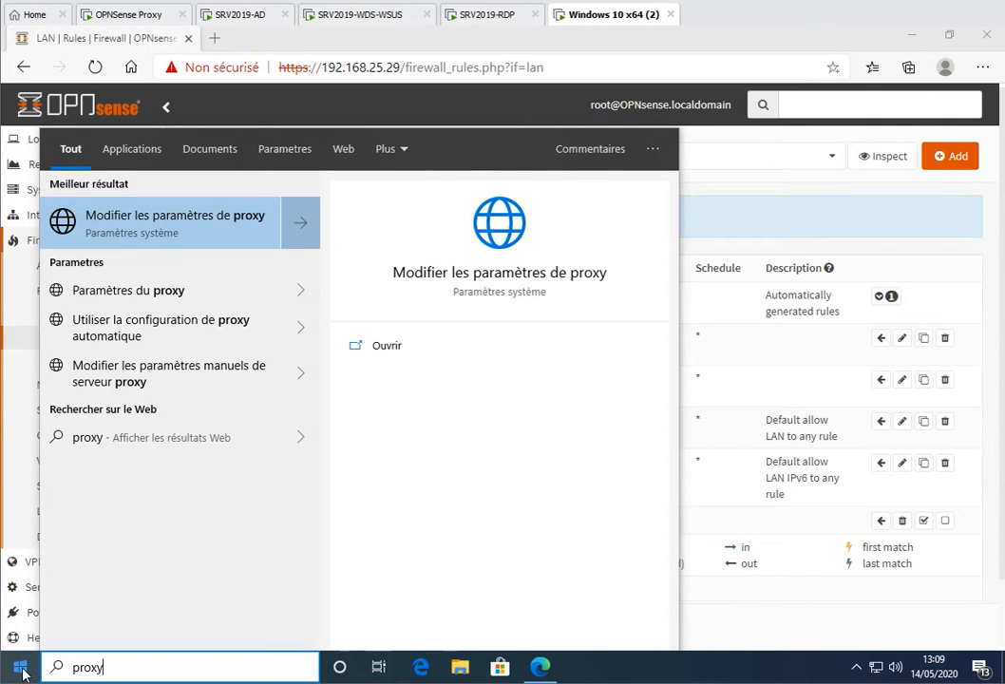
left_click(189, 235)
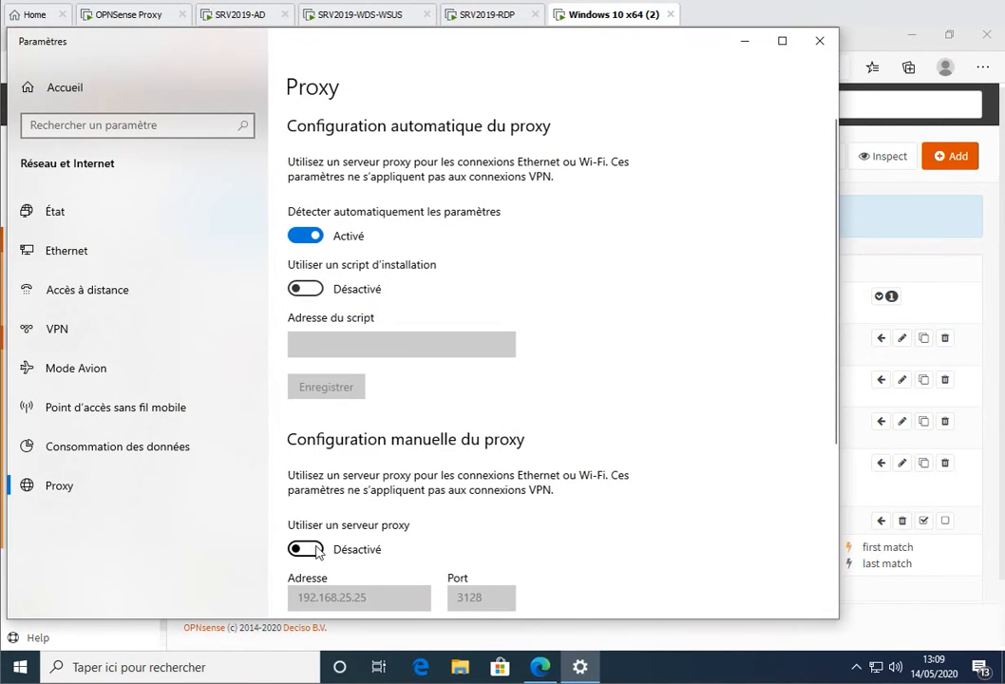
left_click(319, 549)
left_click(366, 596)
key("BackSpace")
type("9")
scroll(399, 516, "down", 3)
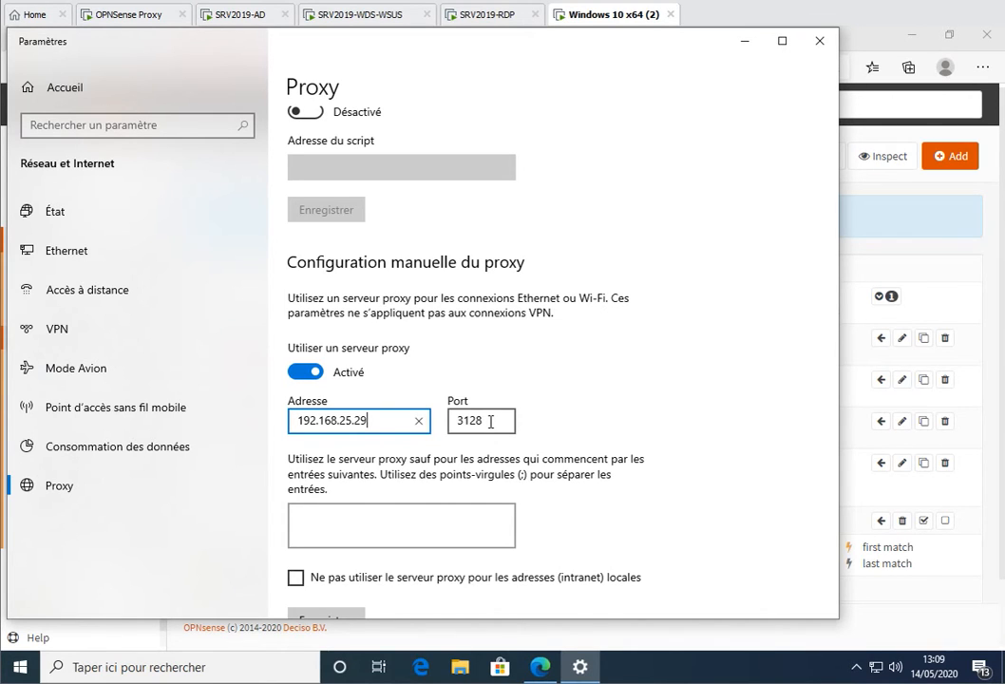
scroll(518, 464, "down", 2)
left_click(318, 532)
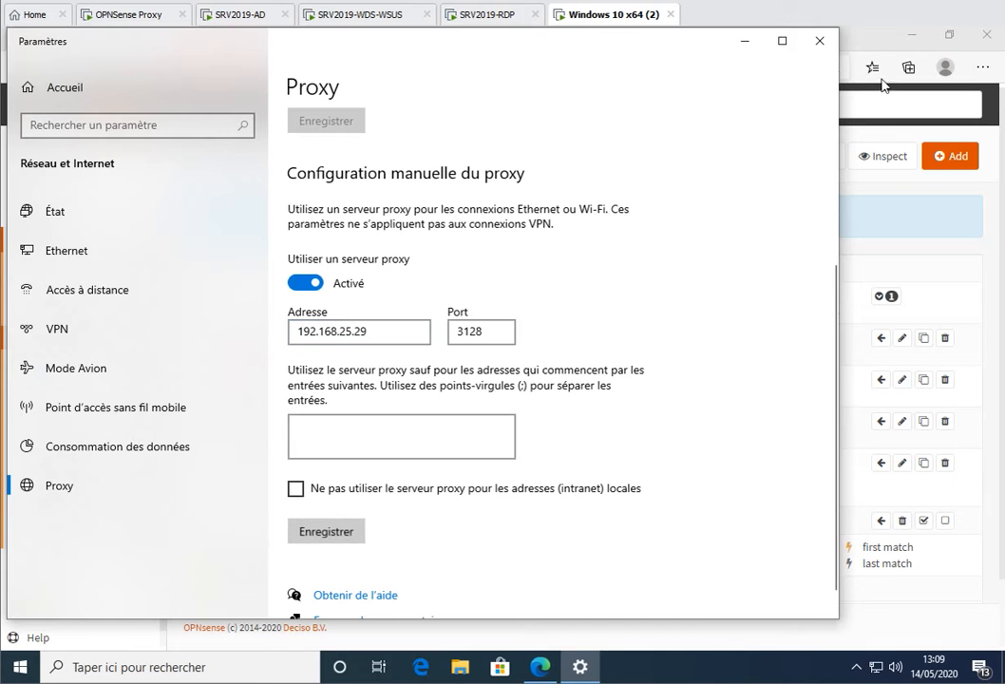
left_click(819, 41)
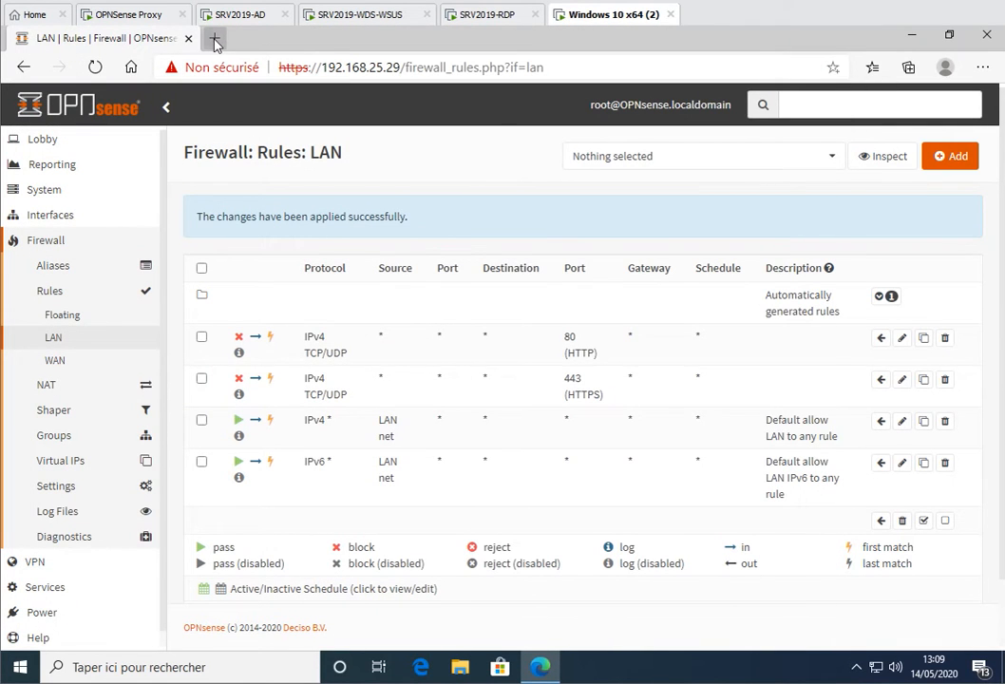
Step: Test browsing through the proxy by searching the web for frandroid in a new tab, opening the Frandroid site and closing the tab
left_click(215, 41)
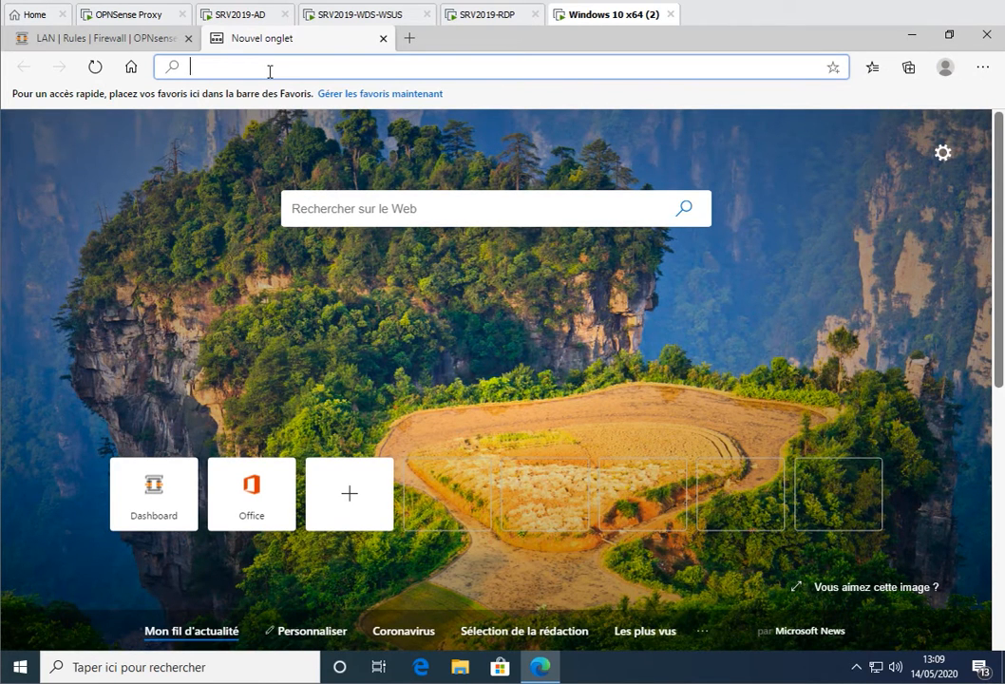
type("frandroid")
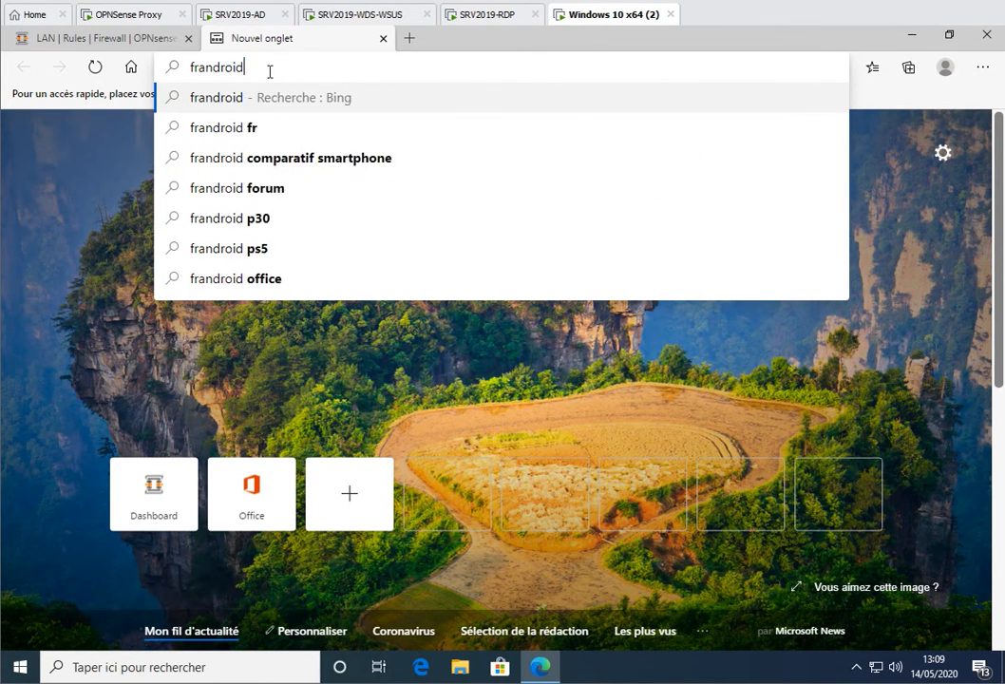
key("Return")
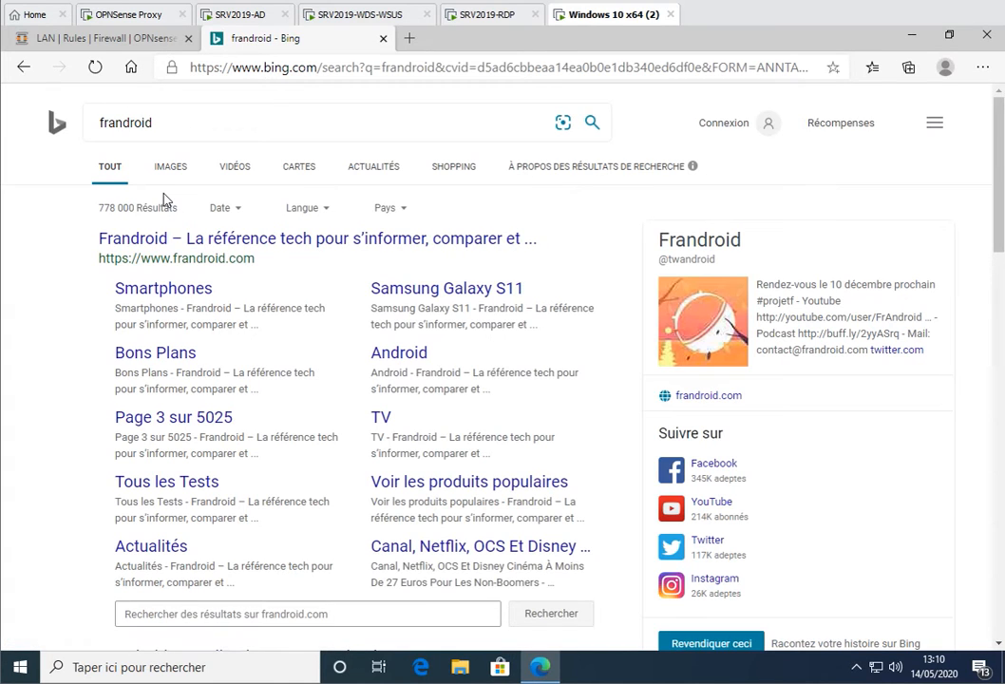
left_click(137, 245)
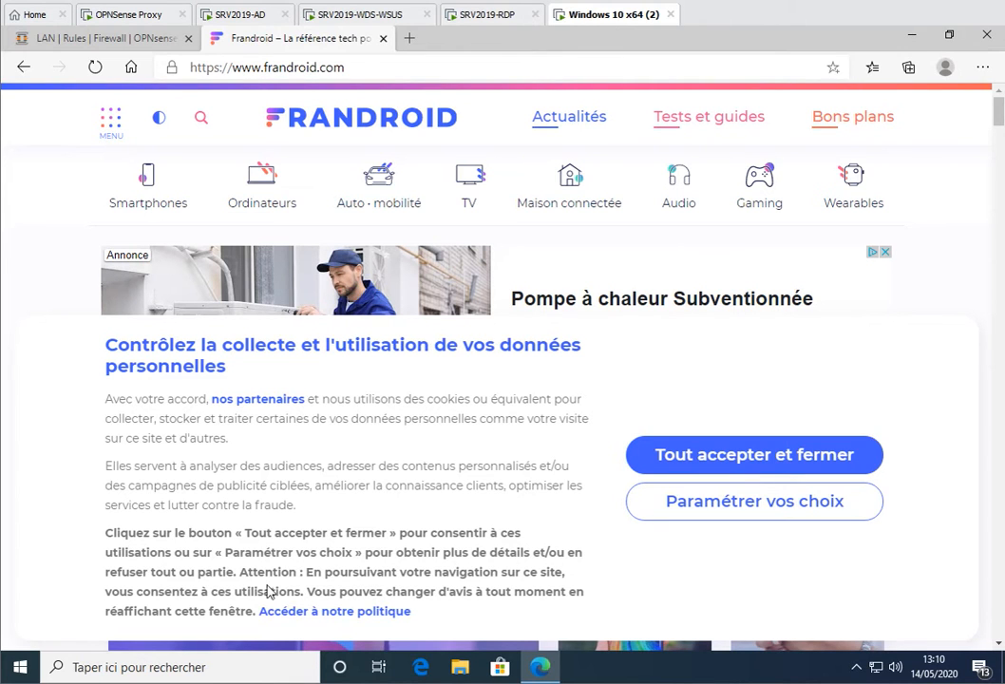
left_click(19, 667)
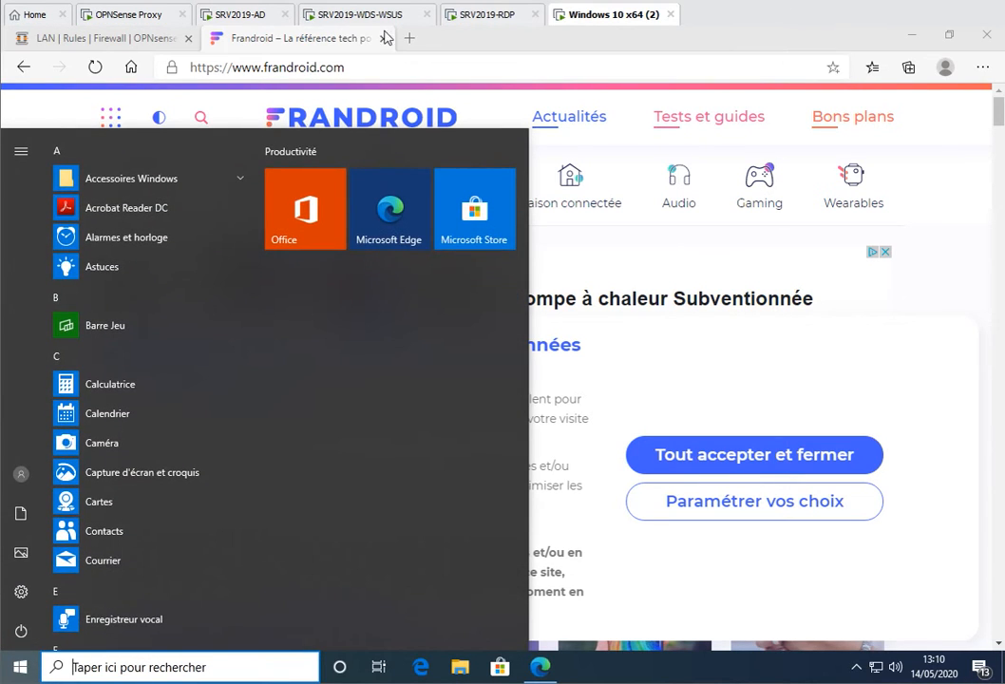
left_click(383, 38)
Step: Turn off the manual proxy server in the Windows proxy settings and close the settings
left_click(19, 667)
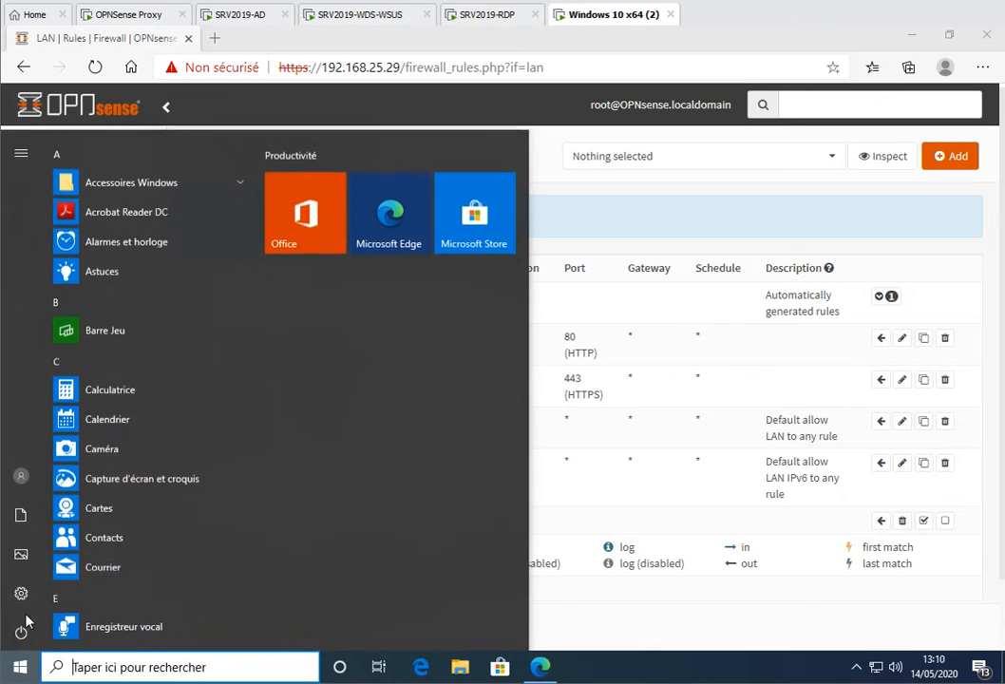
left_click(67, 588)
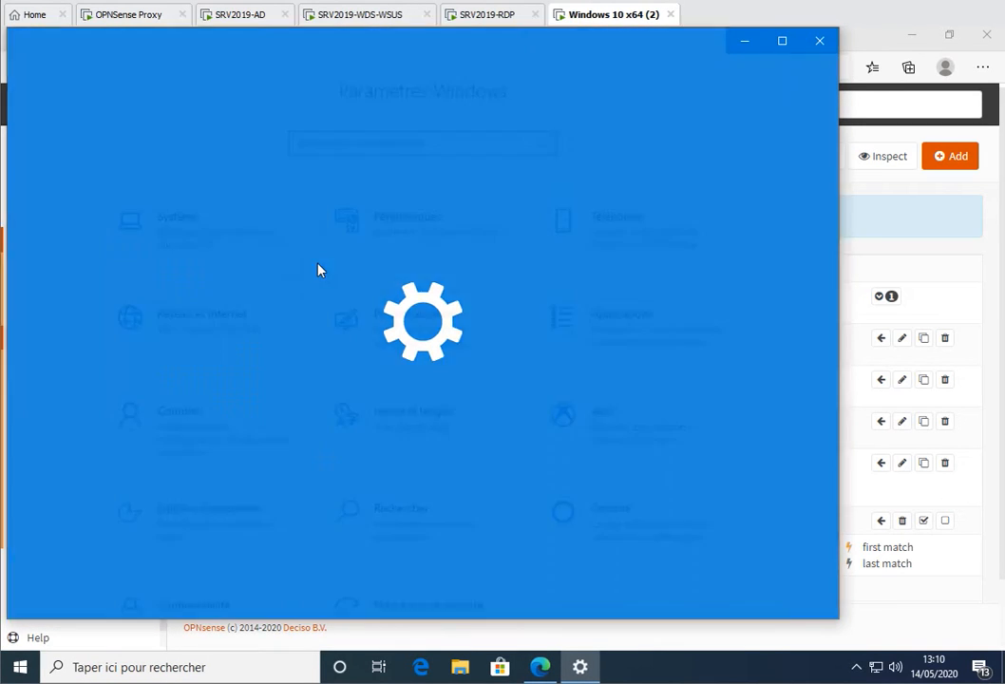
type("proxy")
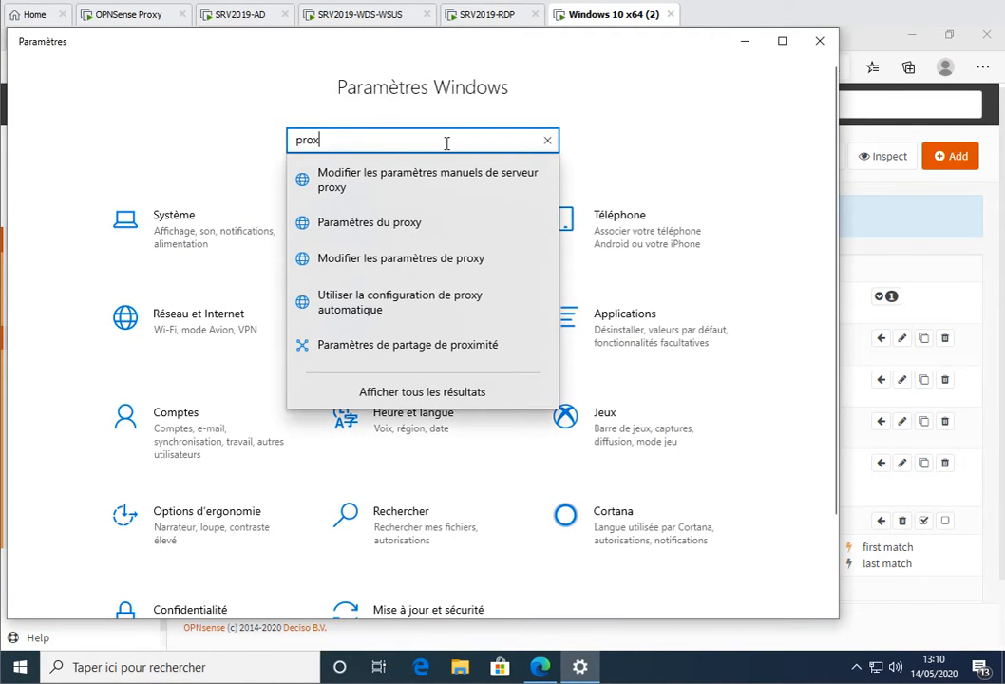
left_click(408, 196)
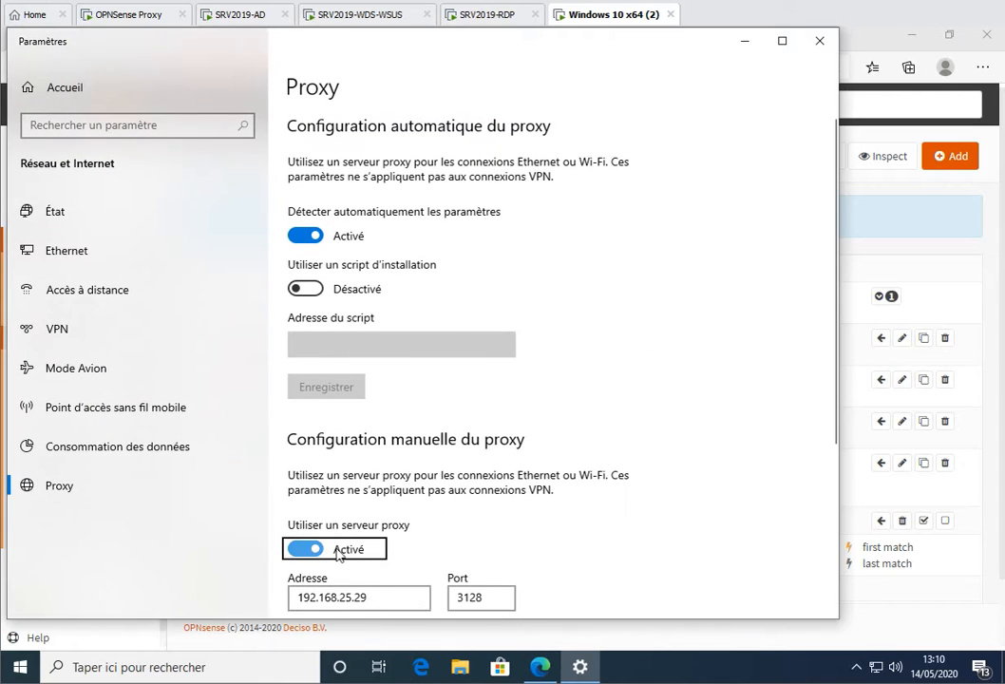
left_click(294, 548)
scroll(460, 532, "down", 3)
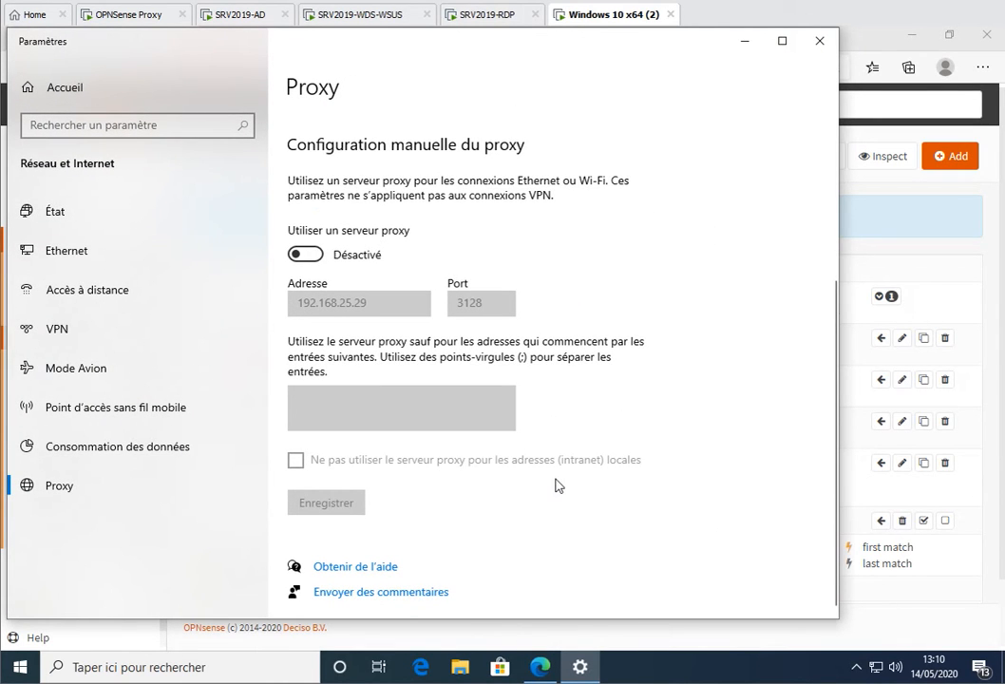
left_click(819, 43)
Step: Test direct browsing without the proxy by searching the web for phonandroid in a new tab
left_click(213, 38)
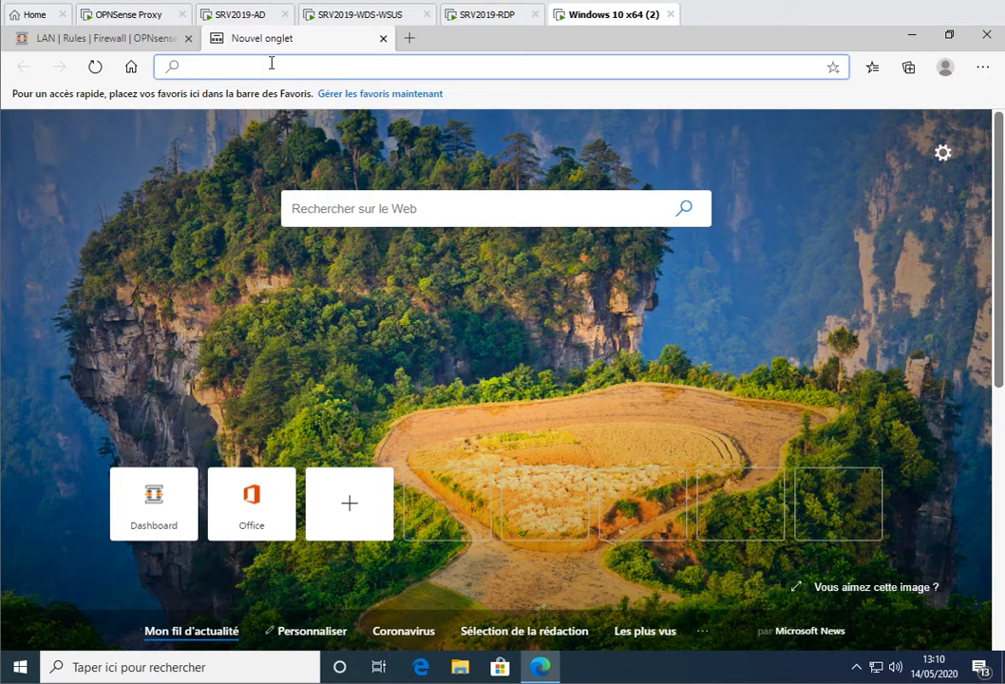
type("phona")
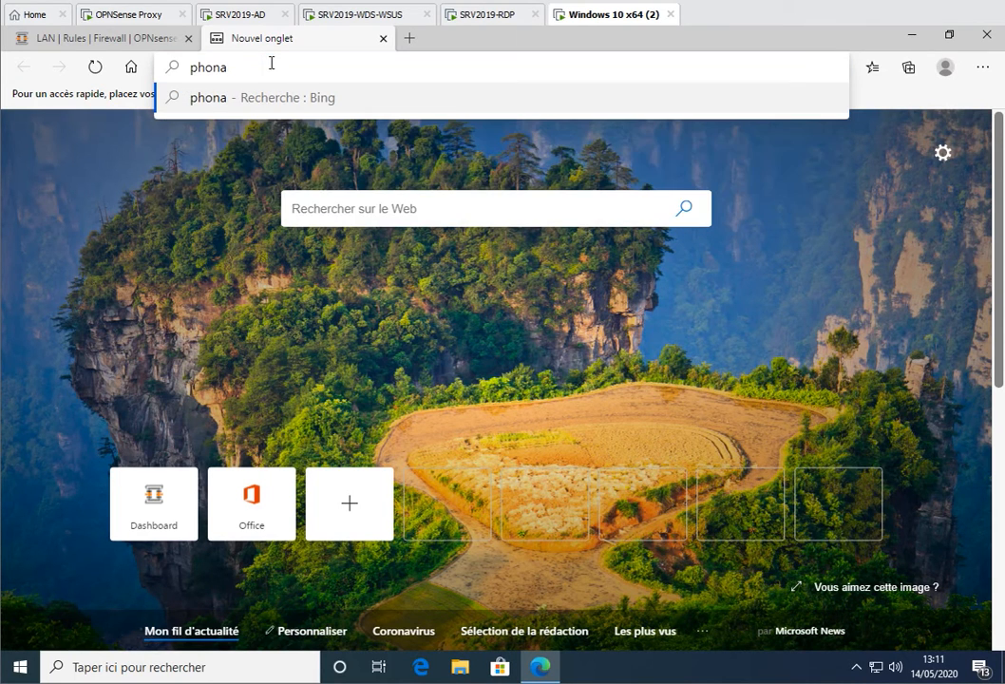
type("ndroid")
key("Return")
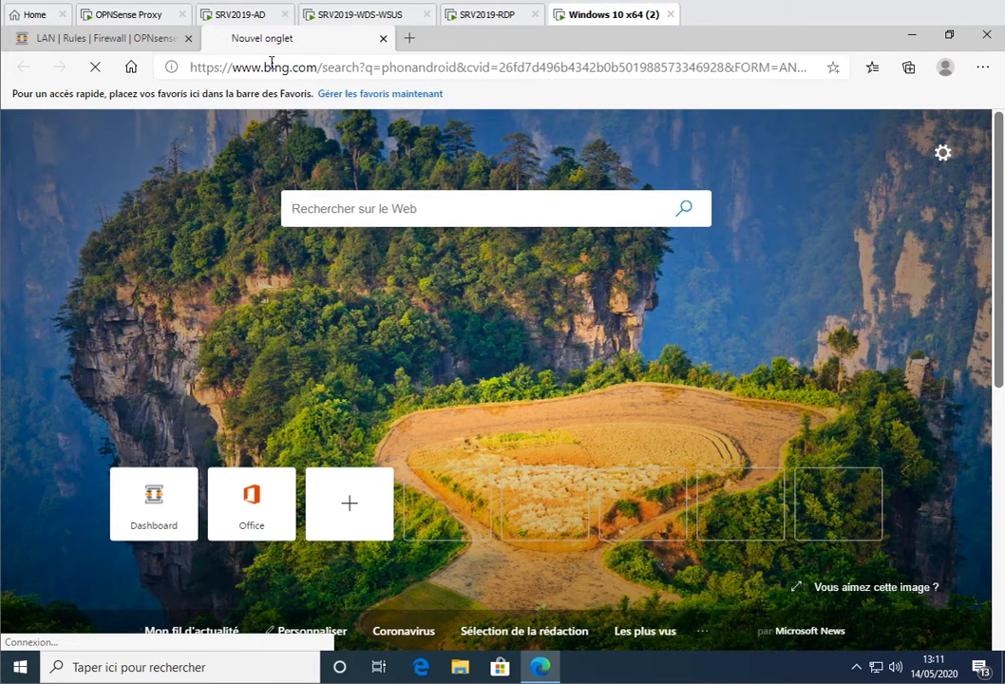
Step: Enable the transparent HTTP proxy and SSL inspection in the web proxy's general forward settings, select the internal OPNSense CA and apply
left_click(86, 46)
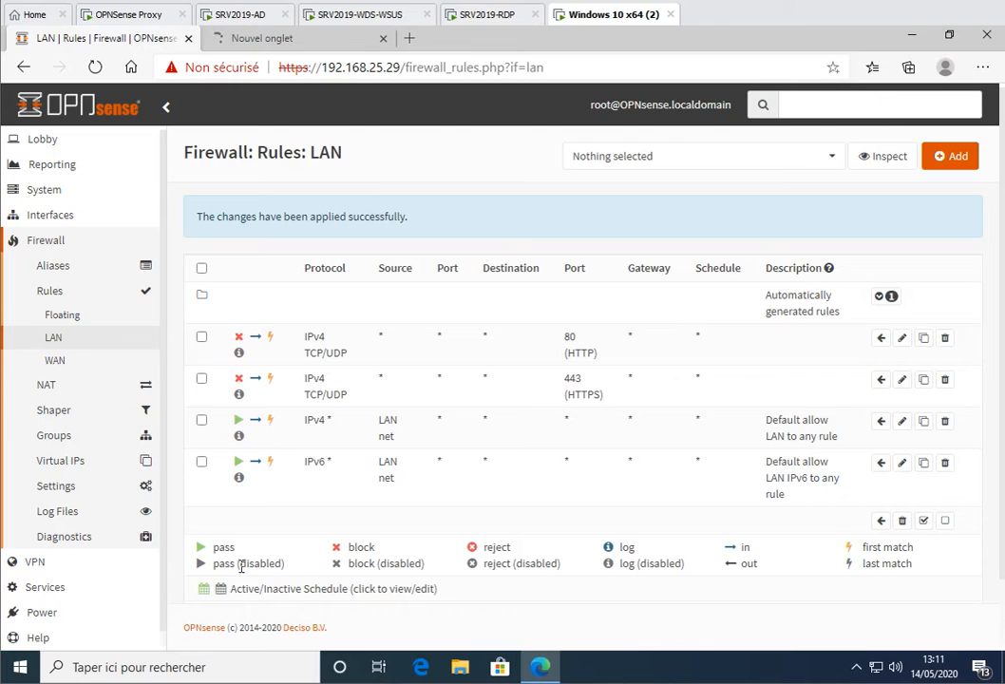
left_click(67, 592)
left_click(68, 570)
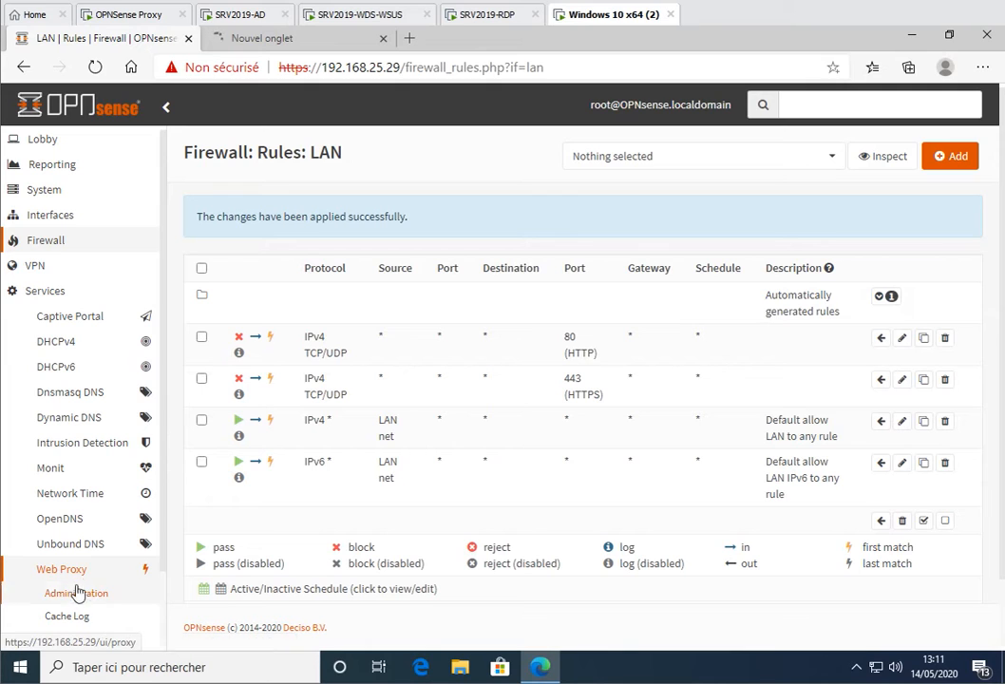
left_click(78, 595)
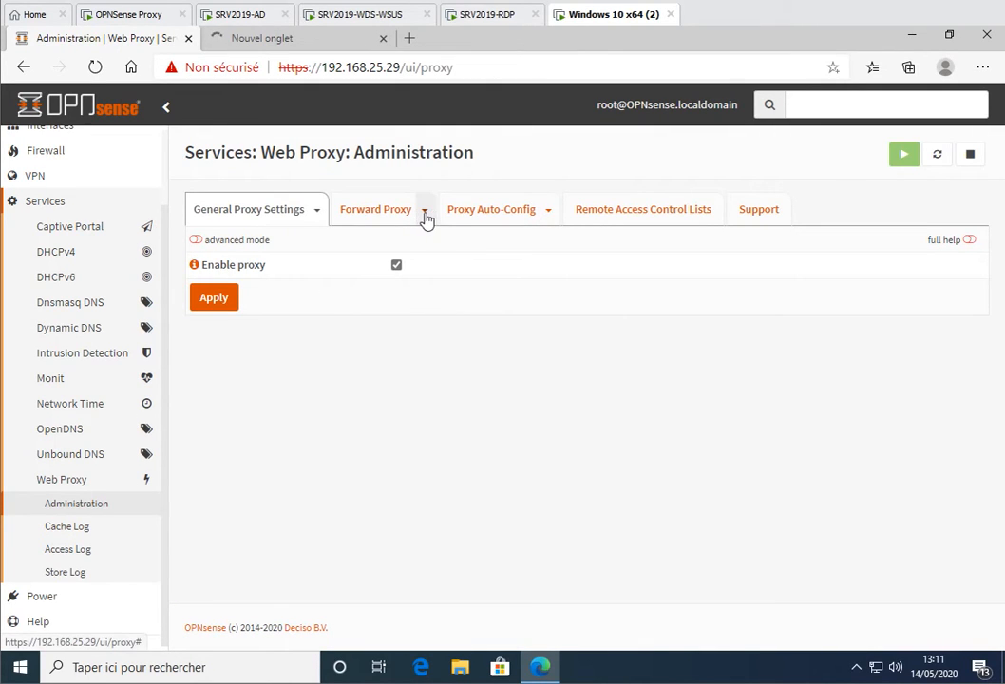
left_click(426, 217)
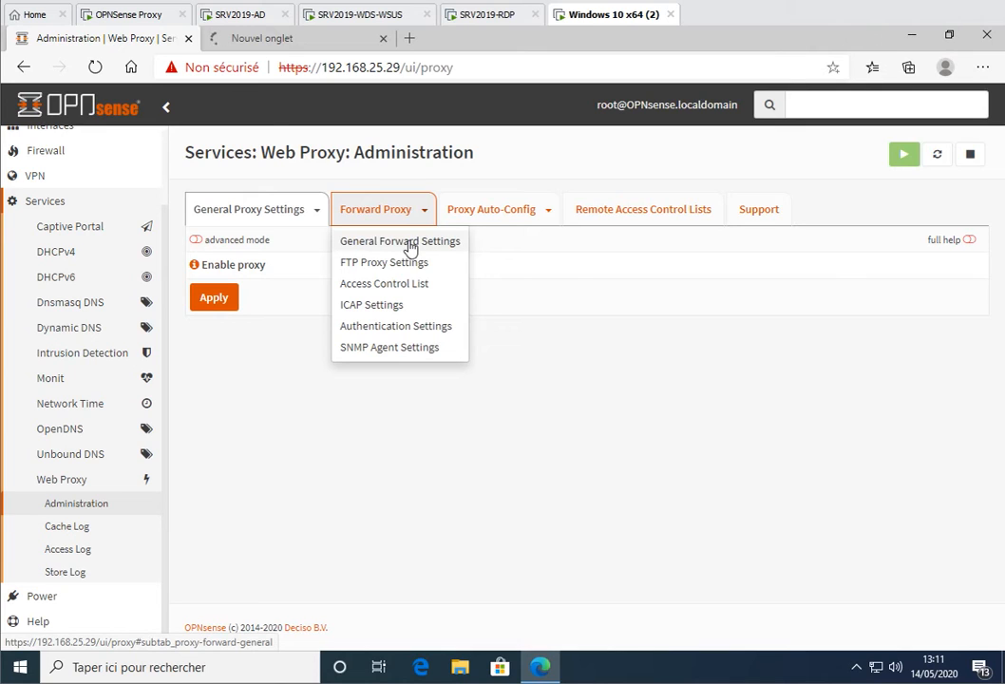
left_click(410, 243)
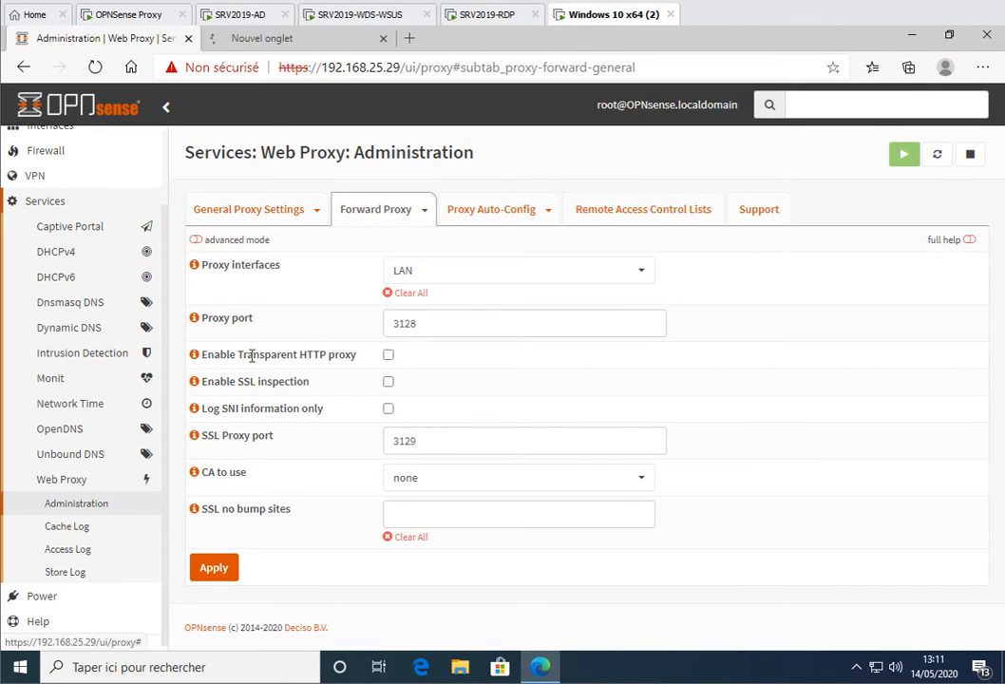
left_click(388, 355)
left_click(389, 383)
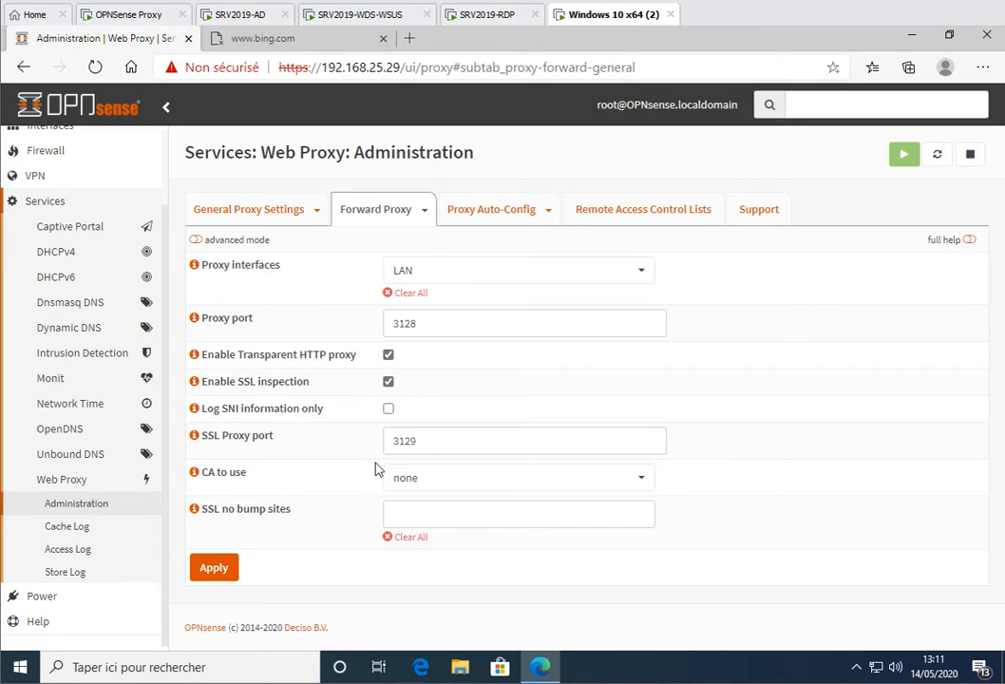
left_click(456, 479)
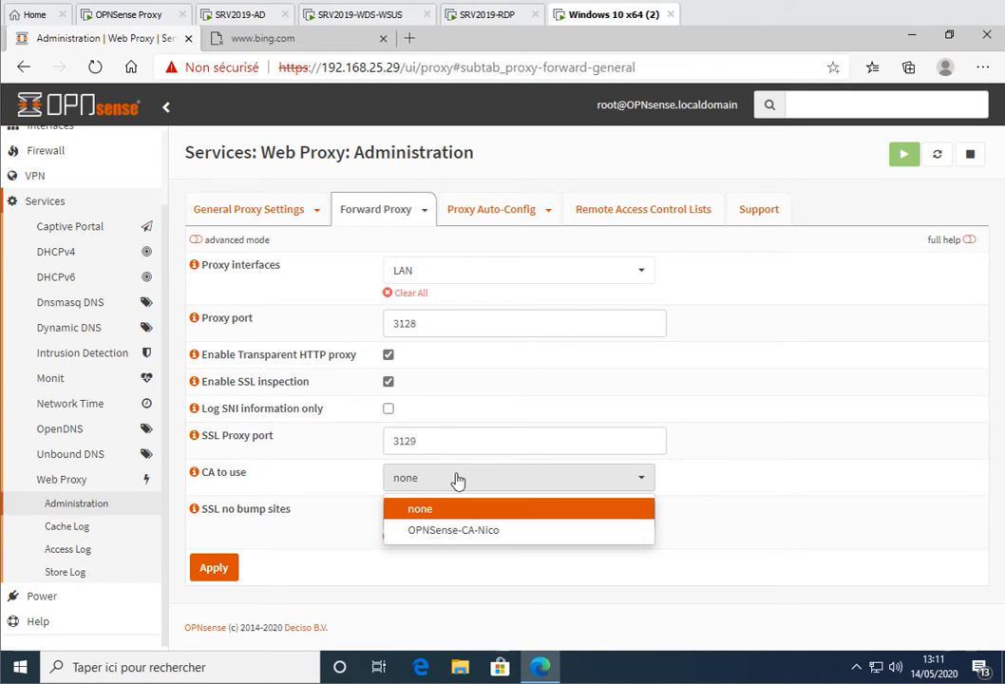
left_click(450, 531)
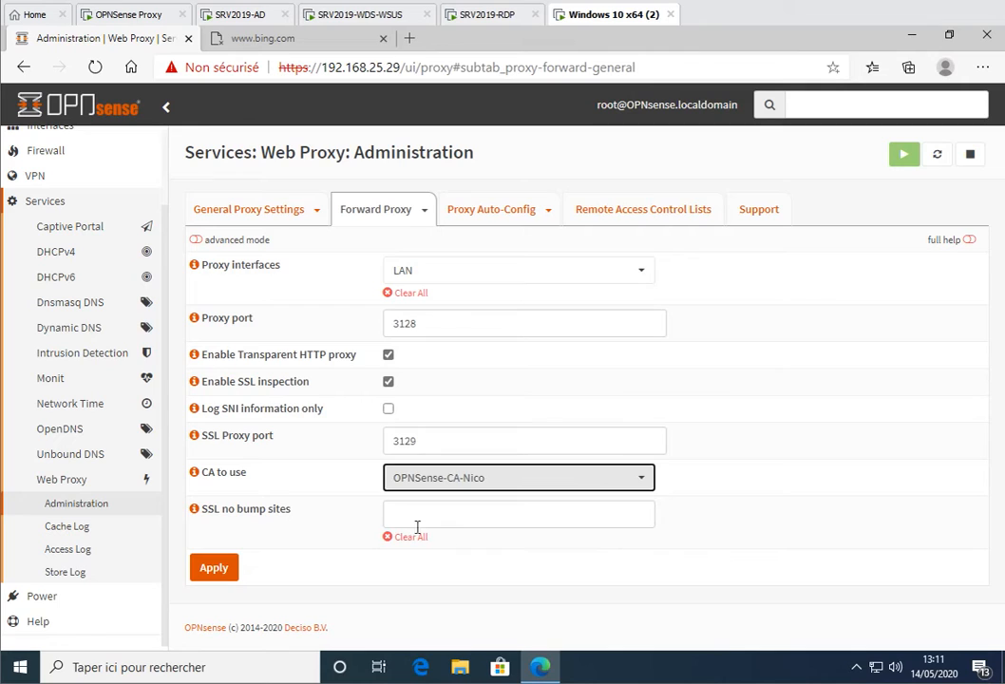
left_click(218, 568)
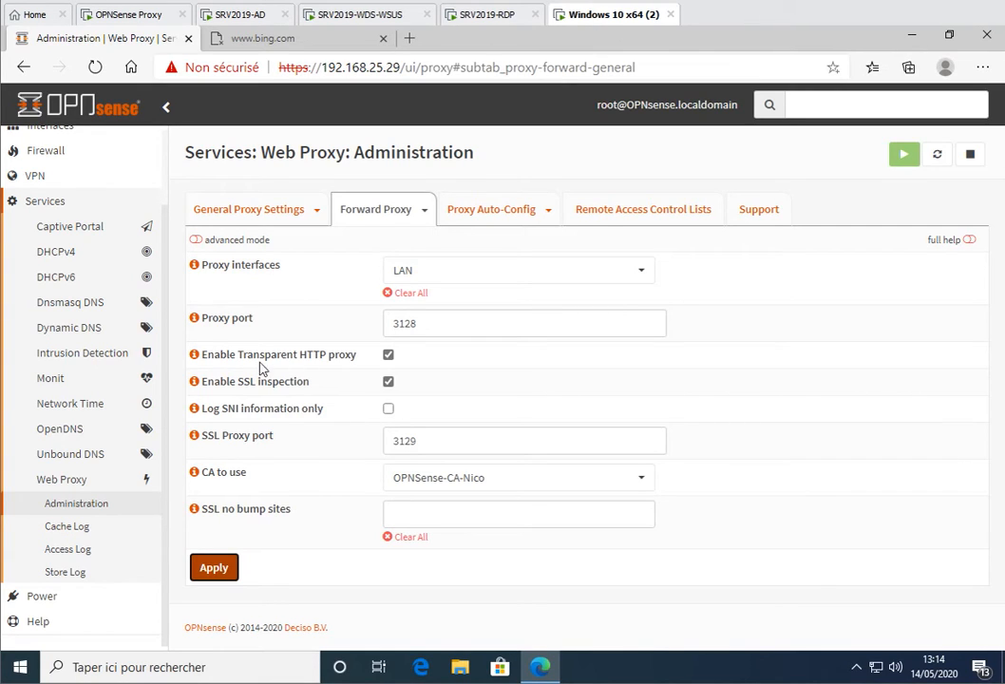
Step: Add the firewall rule offered in the transparent HTTP proxy help, redirecting LAN traffic to proxy port 3128, and save it
left_click(194, 359)
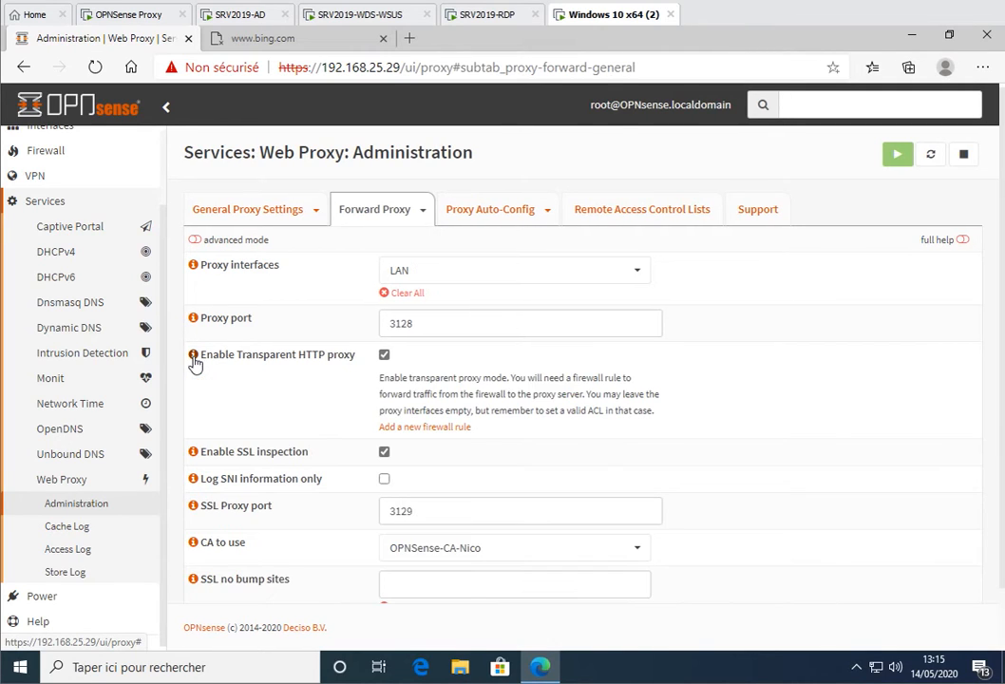
left_click(426, 432)
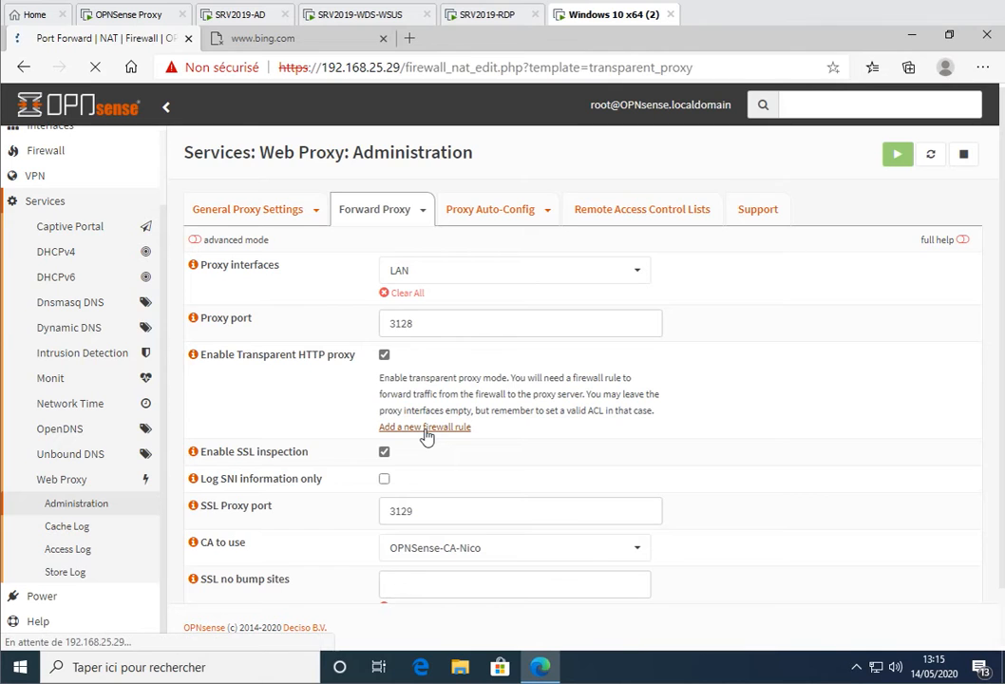
scroll(561, 394, "down", 10)
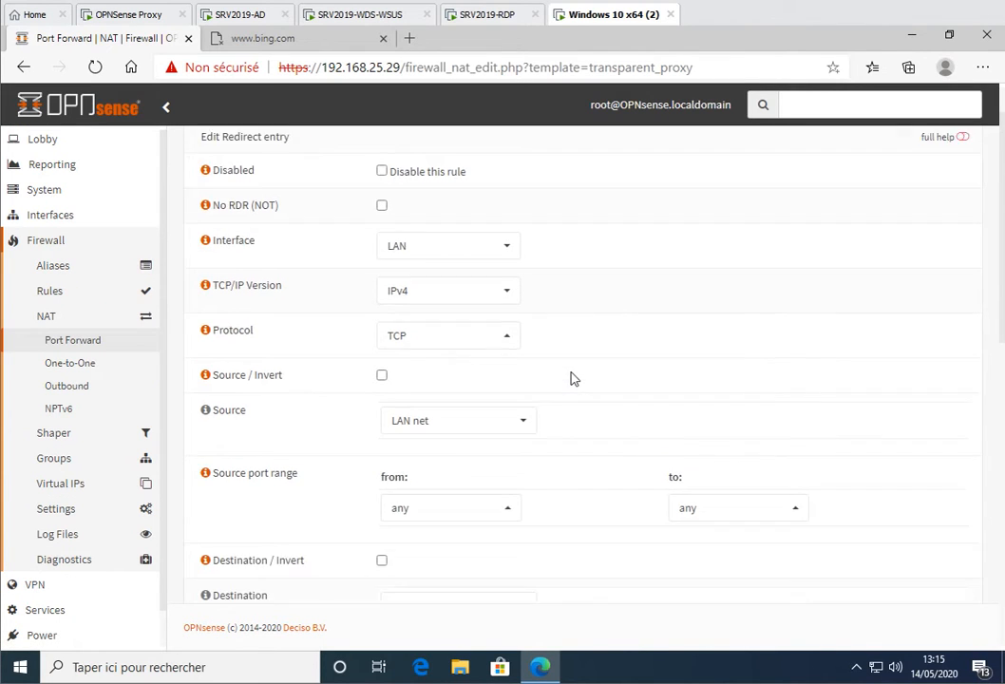
scroll(572, 385, "down", 3)
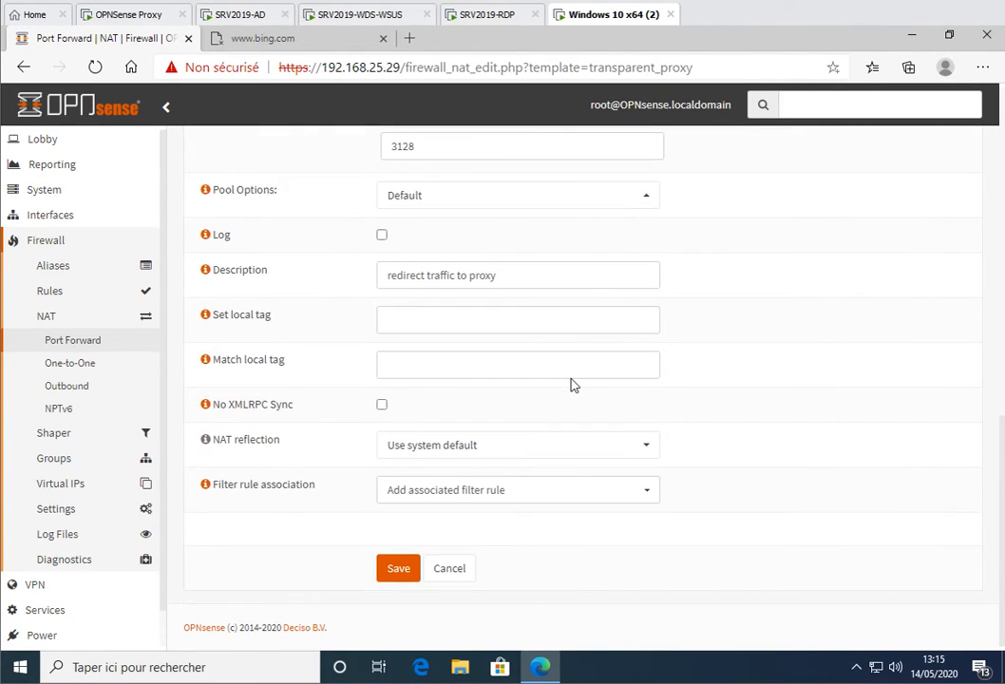
left_click(398, 570)
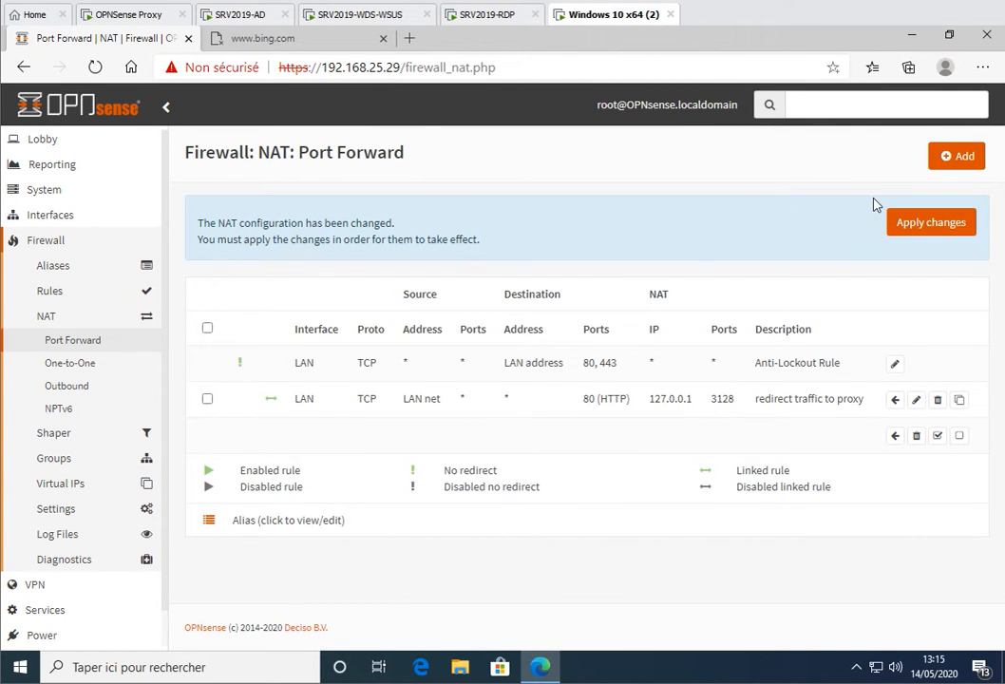
Step: Return to the web proxy administration and open the general forward settings
scroll(71, 556, "down", 1)
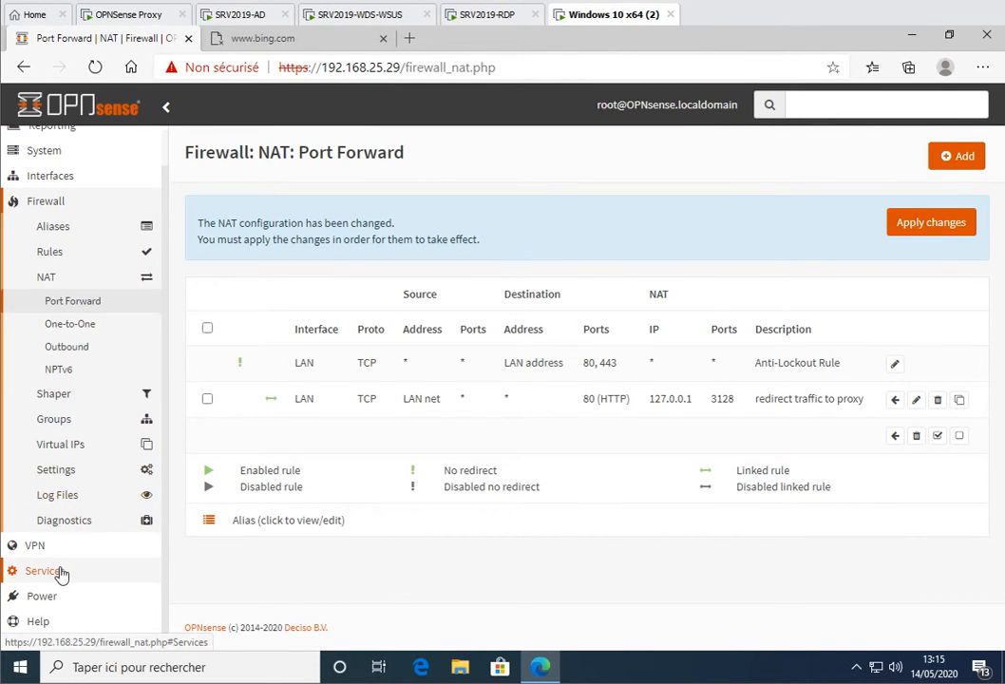
left_click(59, 571)
left_click(62, 570)
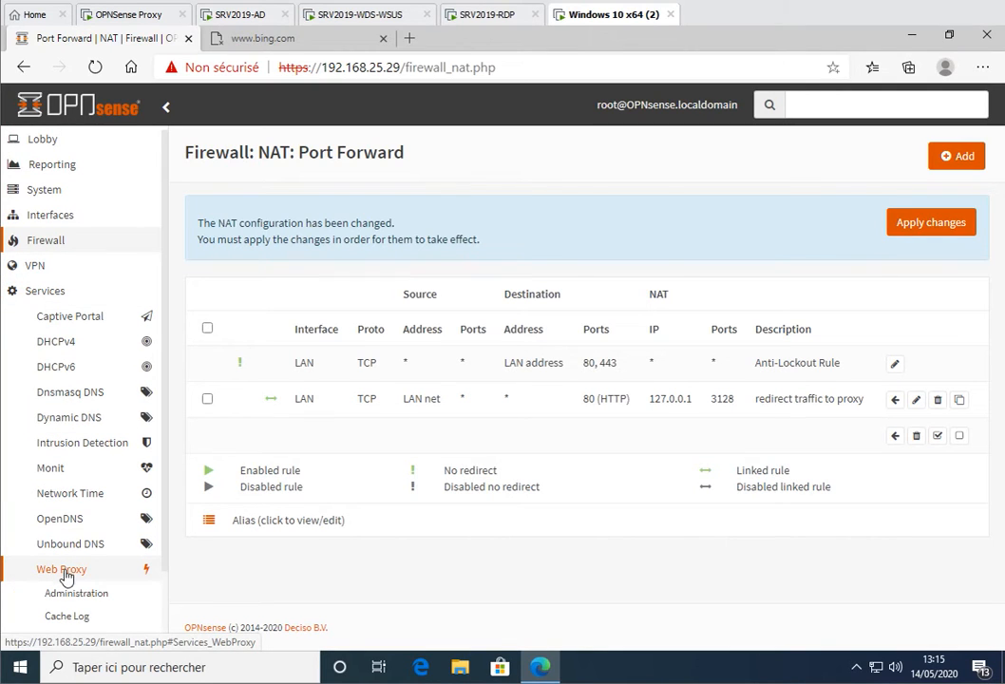
left_click(72, 595)
scroll(373, 319, "down", 3)
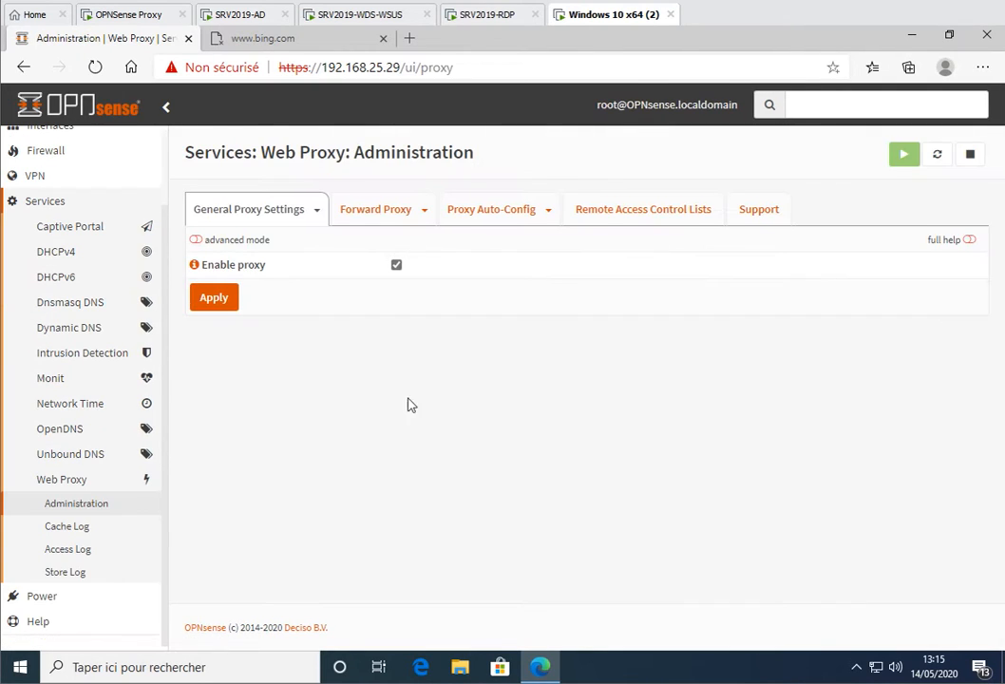
left_click(426, 215)
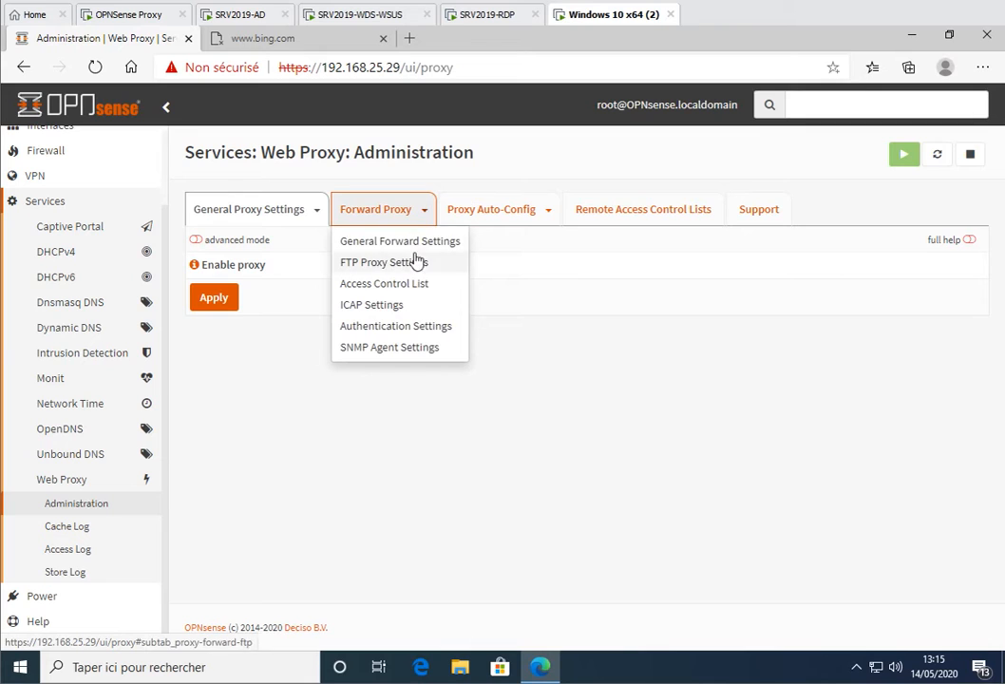
left_click(413, 241)
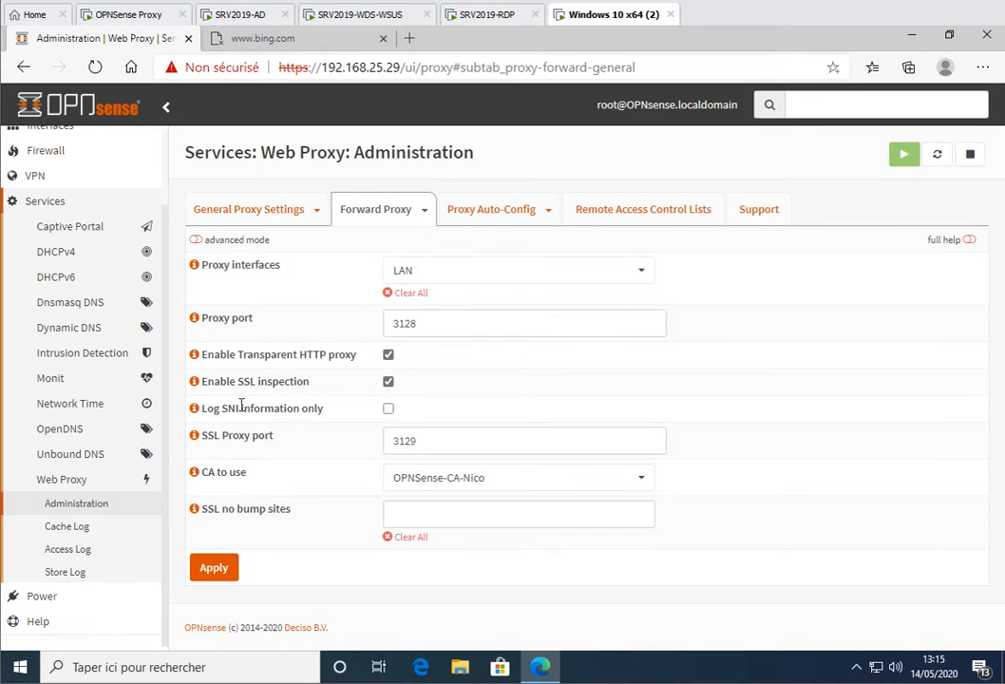
Step: Add the firewall rule offered in the SSL inspection help, redirecting LAN HTTPS traffic to proxy port 3129, save it and apply the NAT changes
left_click(195, 383)
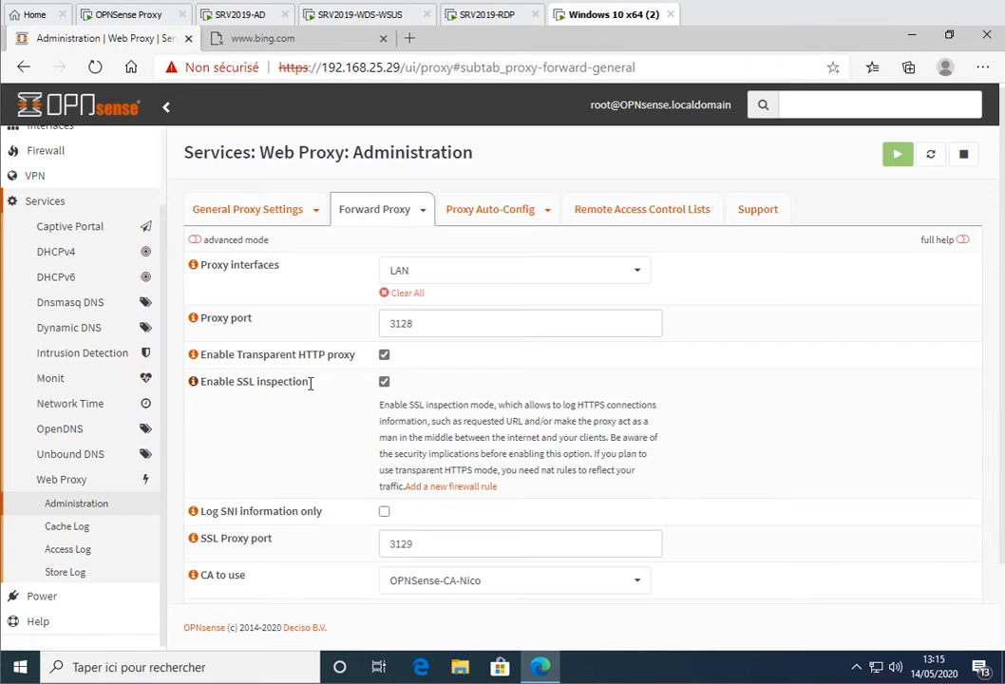
left_click(454, 487)
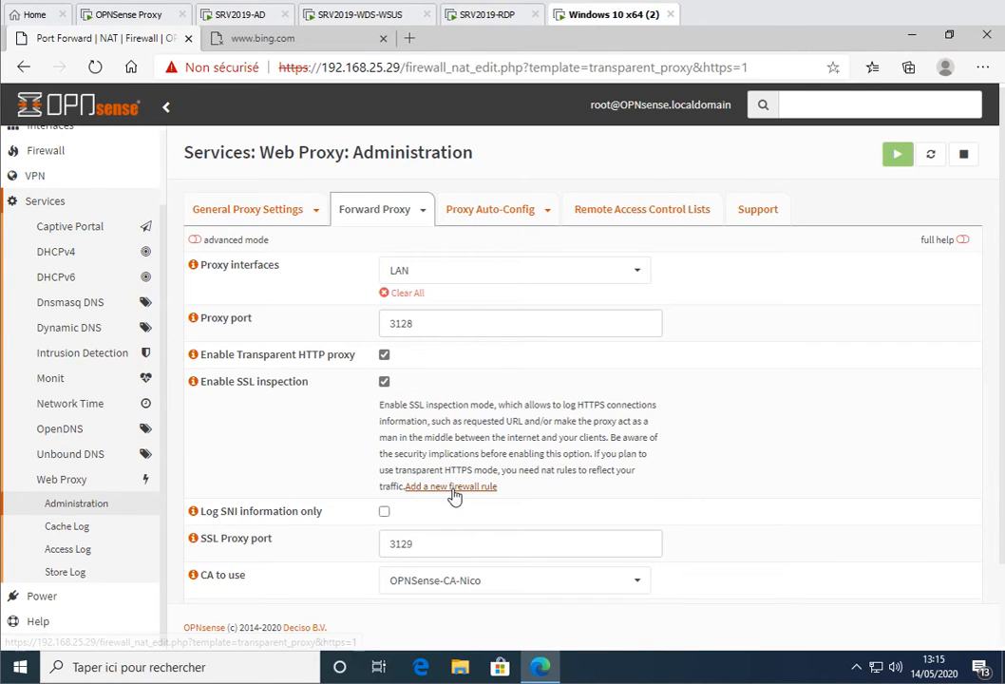
scroll(606, 441, "down", 1)
scroll(606, 441, "down", 1)
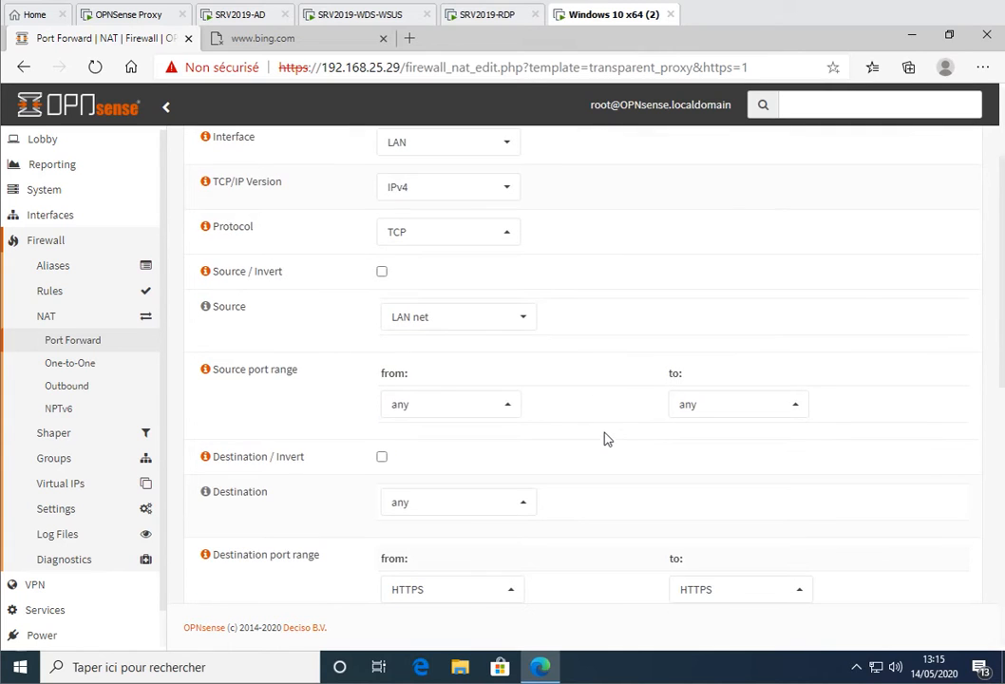
scroll(518, 558, "down", 2)
scroll(518, 559, "down", 5)
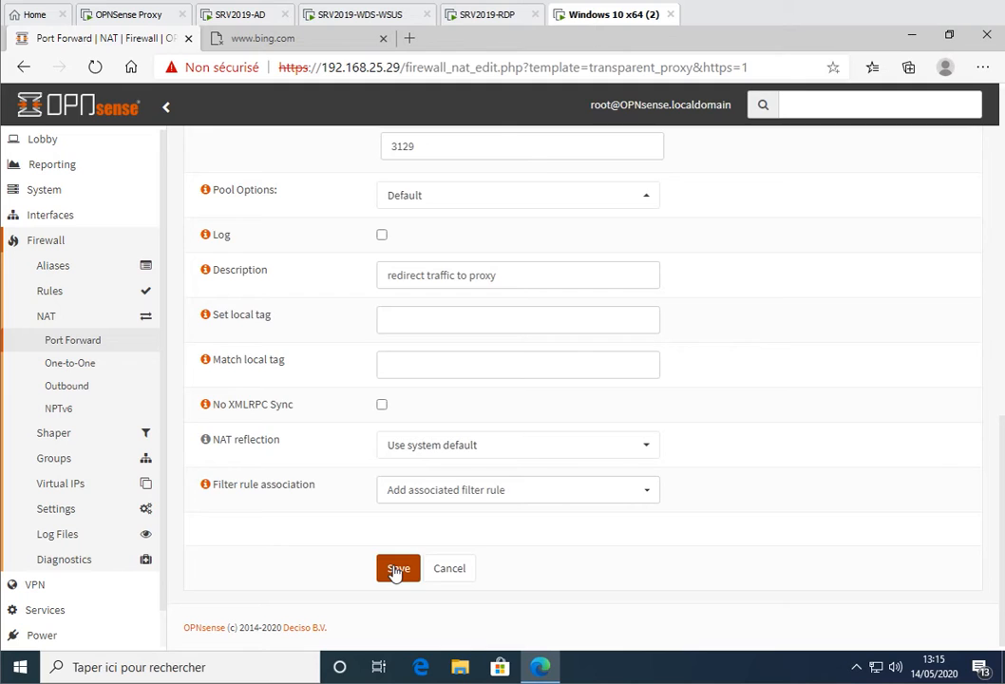
left_click(397, 570)
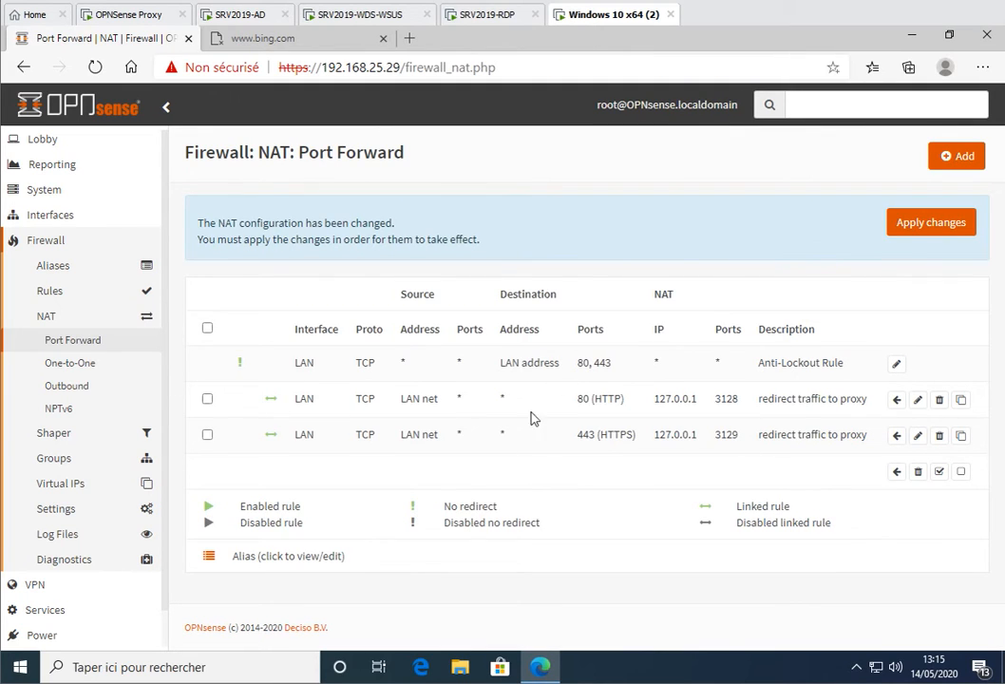
left_click(921, 226)
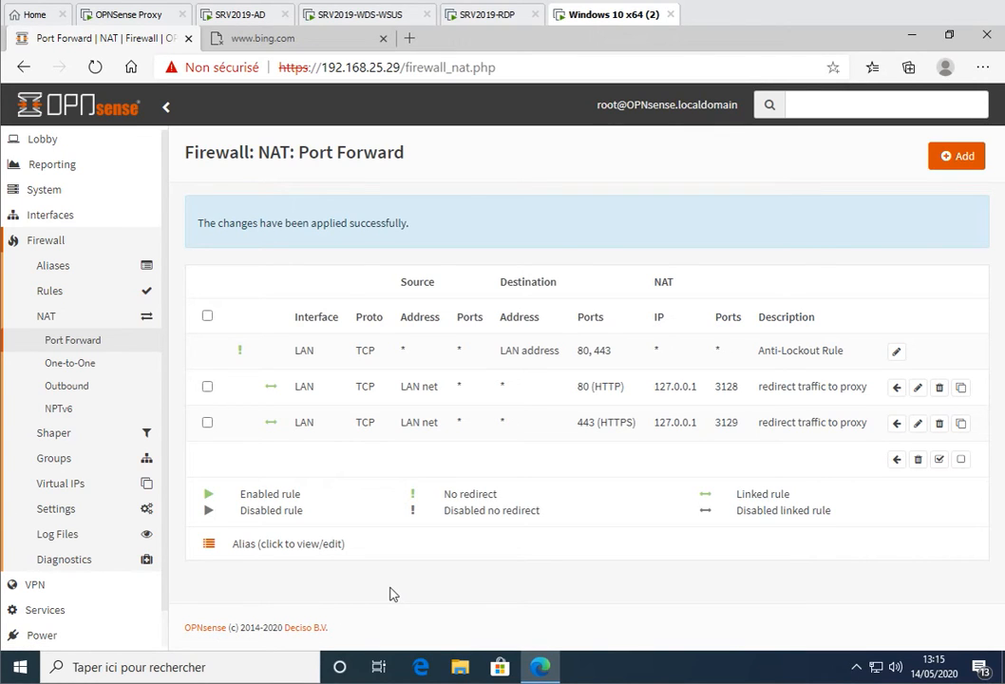
Step: Display the firewall rules of the LAN interface to check the associated redirect rules
left_click(51, 319)
left_click(55, 292)
left_click(59, 346)
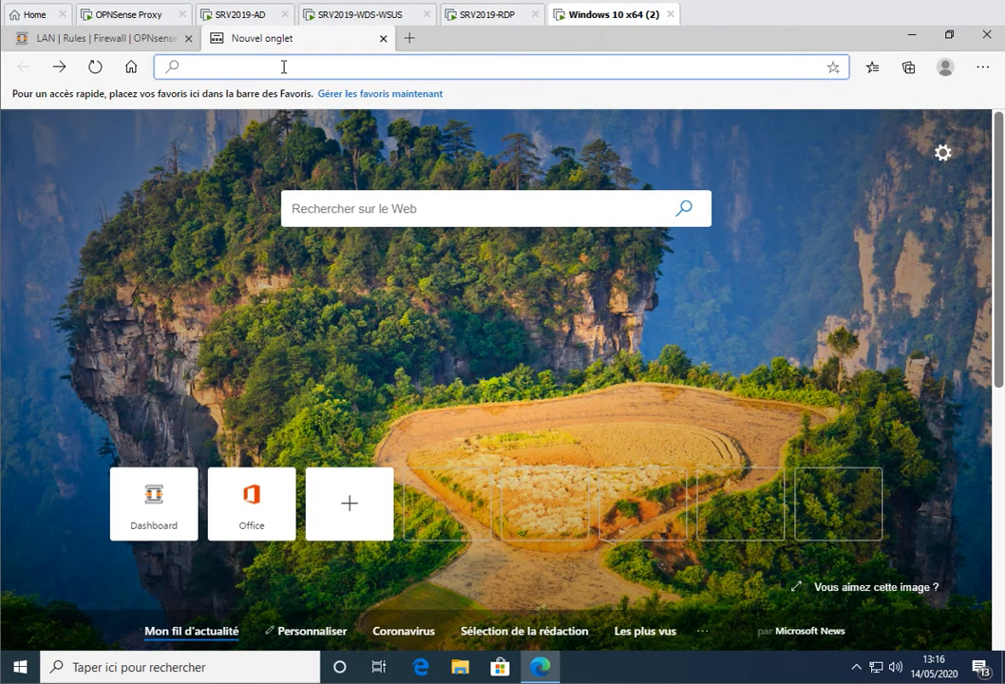
Step: Test transparent browsing by searching the web for phonandroid, opening the PhonAndroid site and accepting its privacy notice
type("pho")
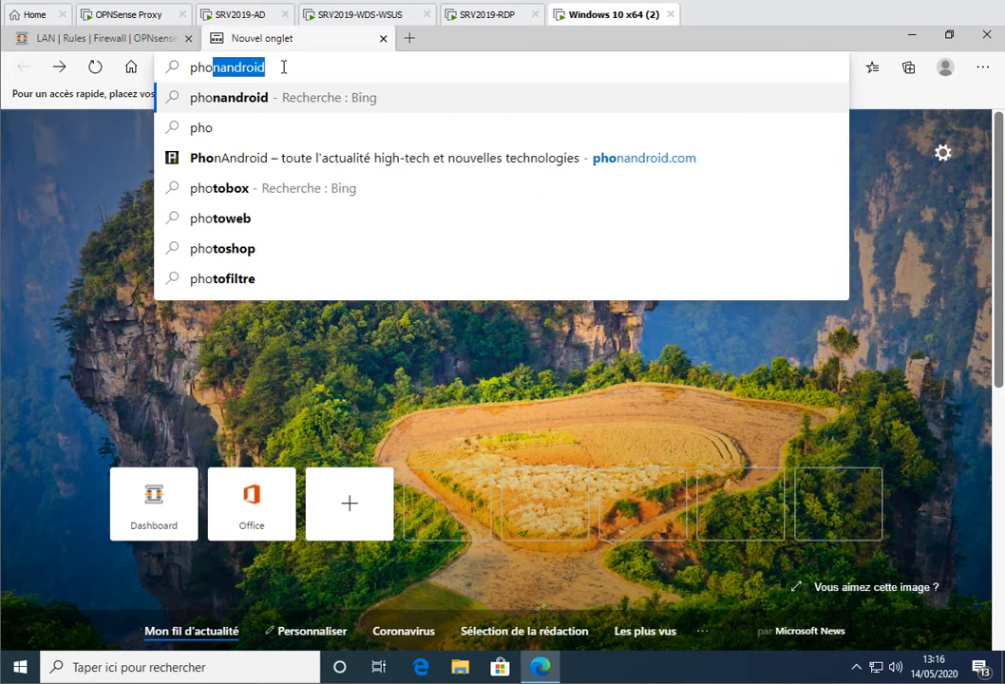
key("Return")
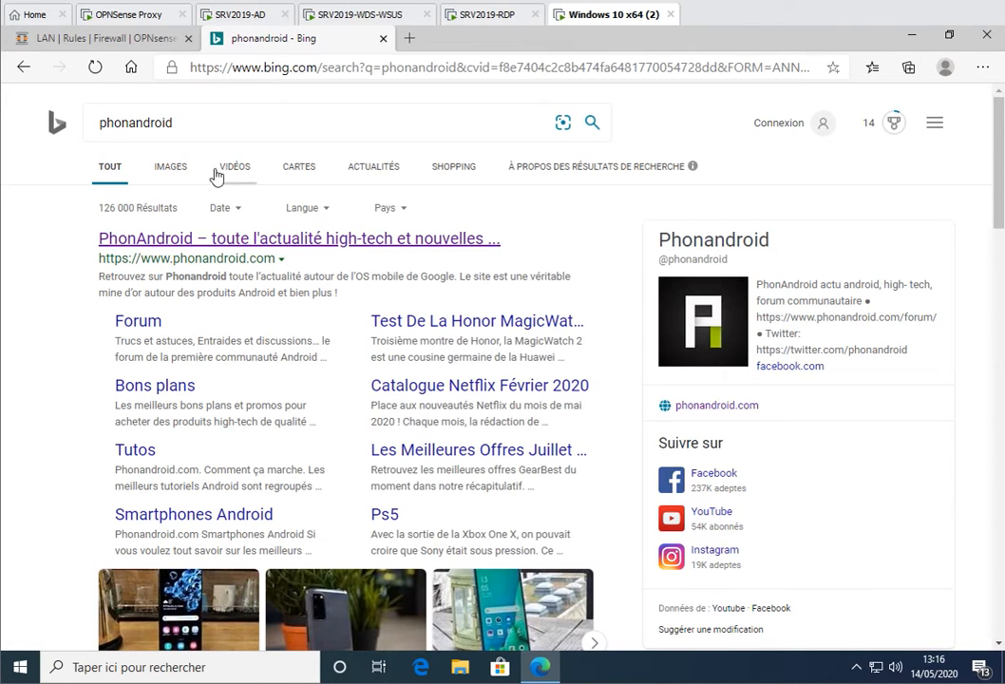
left_click(195, 239)
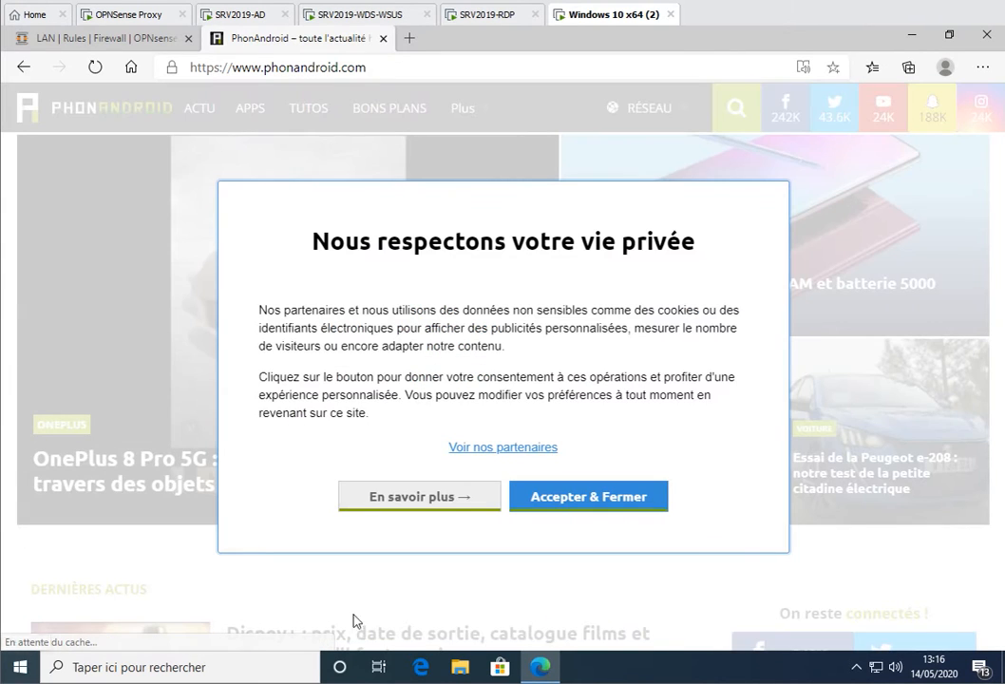
left_click(585, 495)
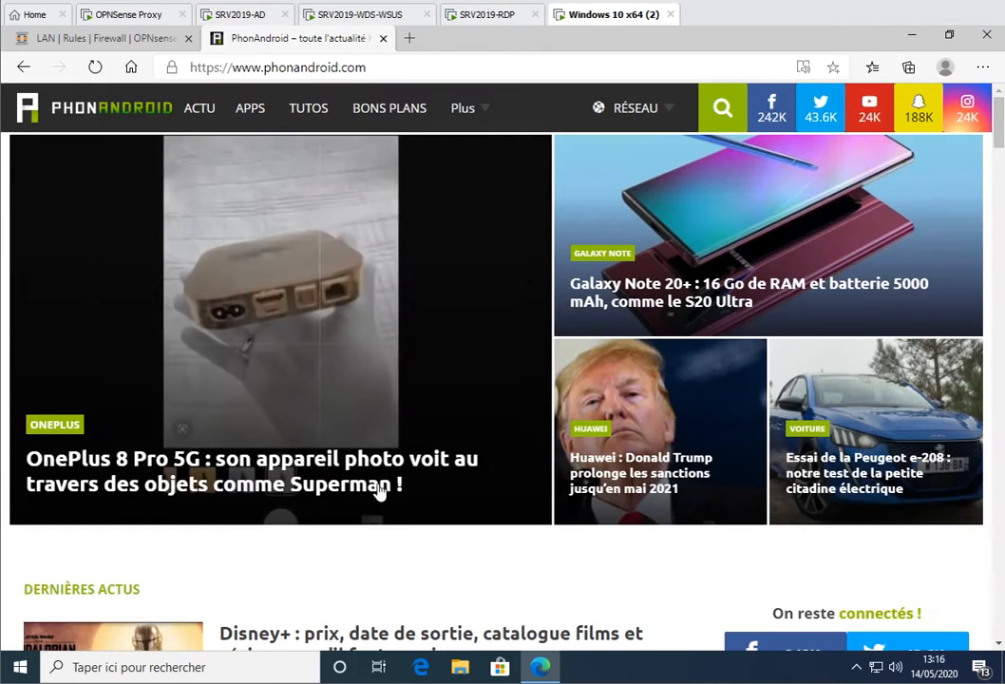
Step: Check the manual proxy state in the Windows proxy settings, then close the settings and the PhonAndroid tab
left_click(20, 666)
type("prox")
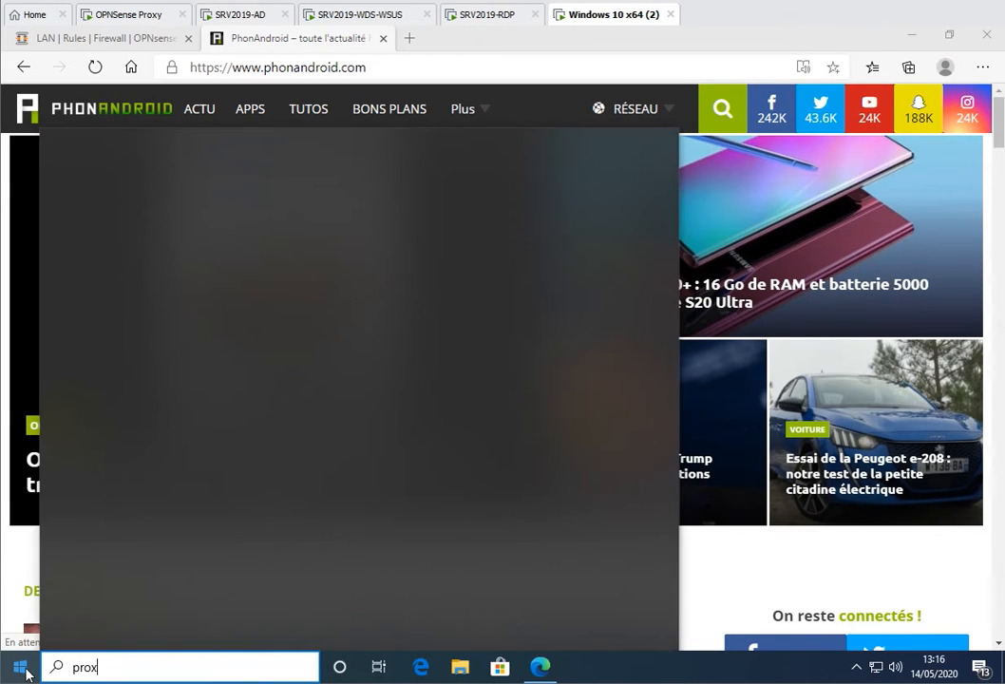
type("y")
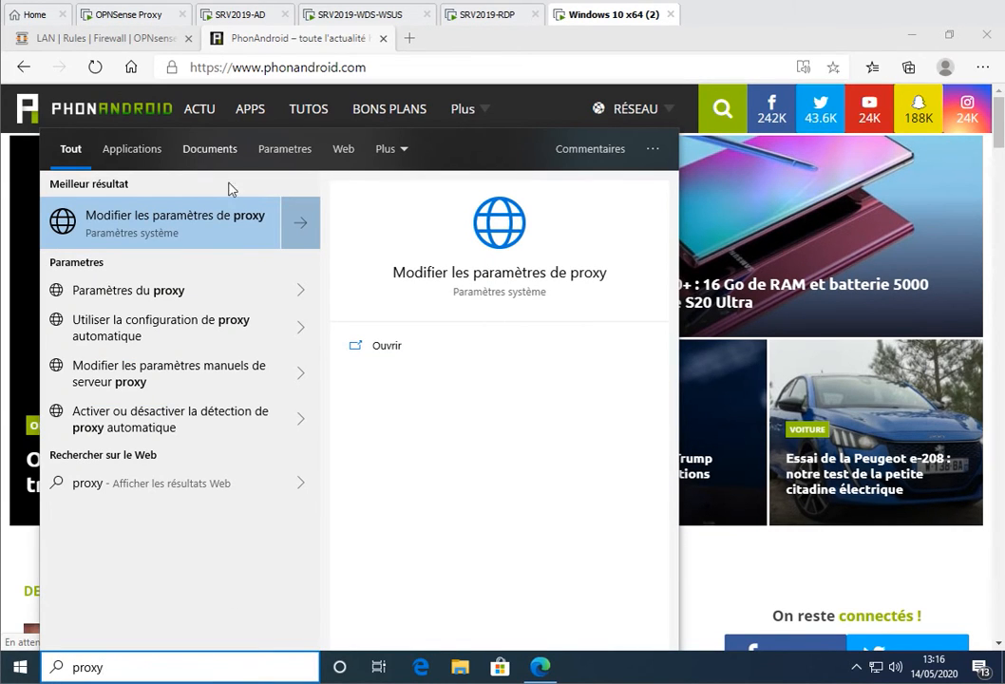
left_click(194, 233)
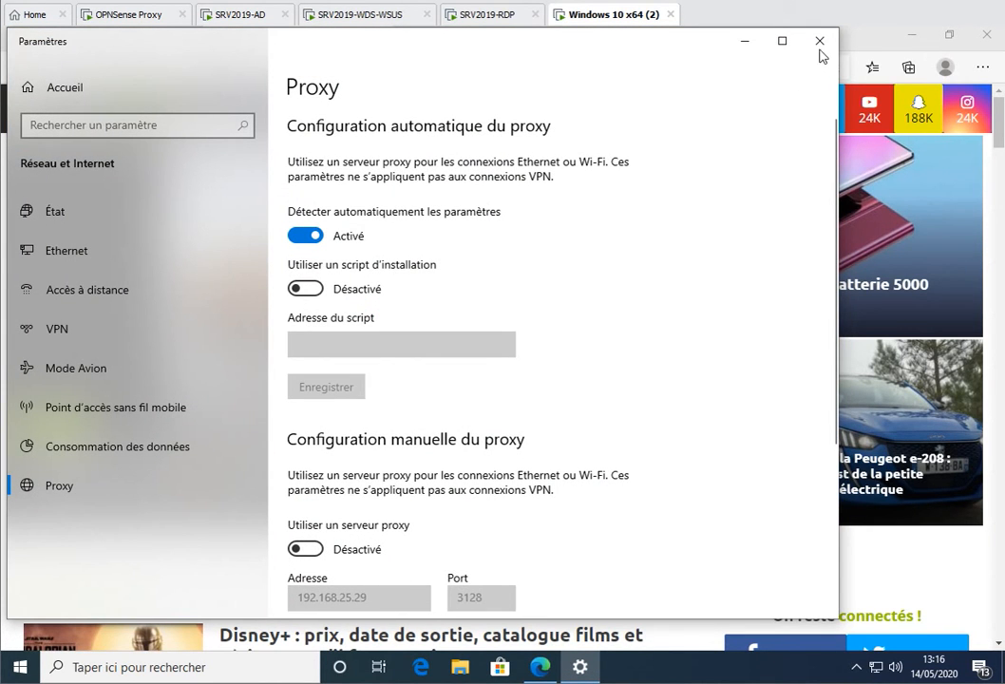
left_click(820, 48)
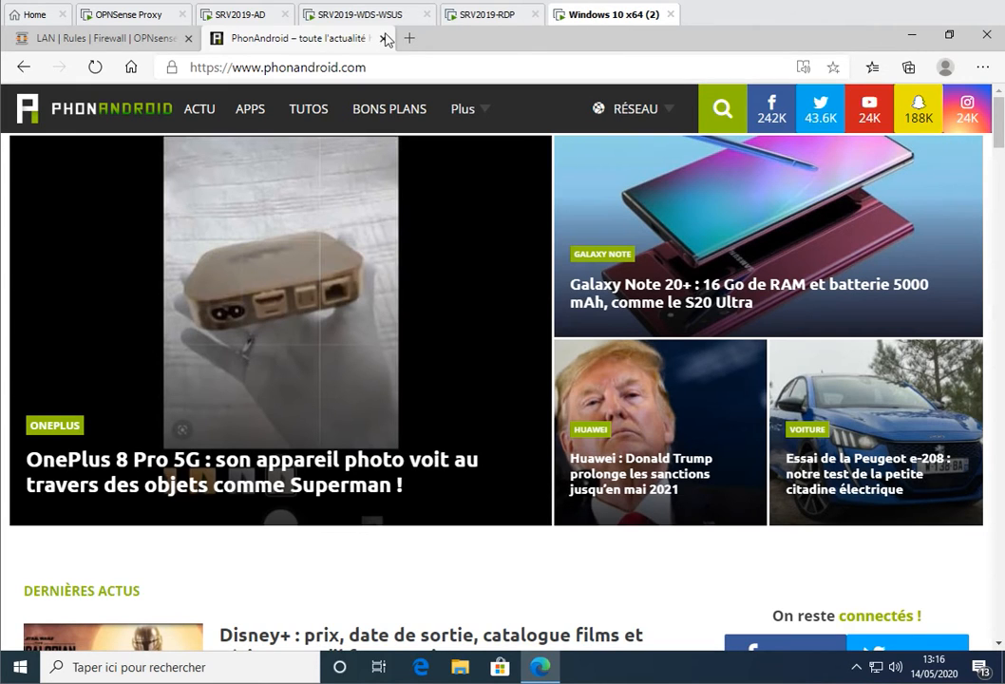
left_click(383, 38)
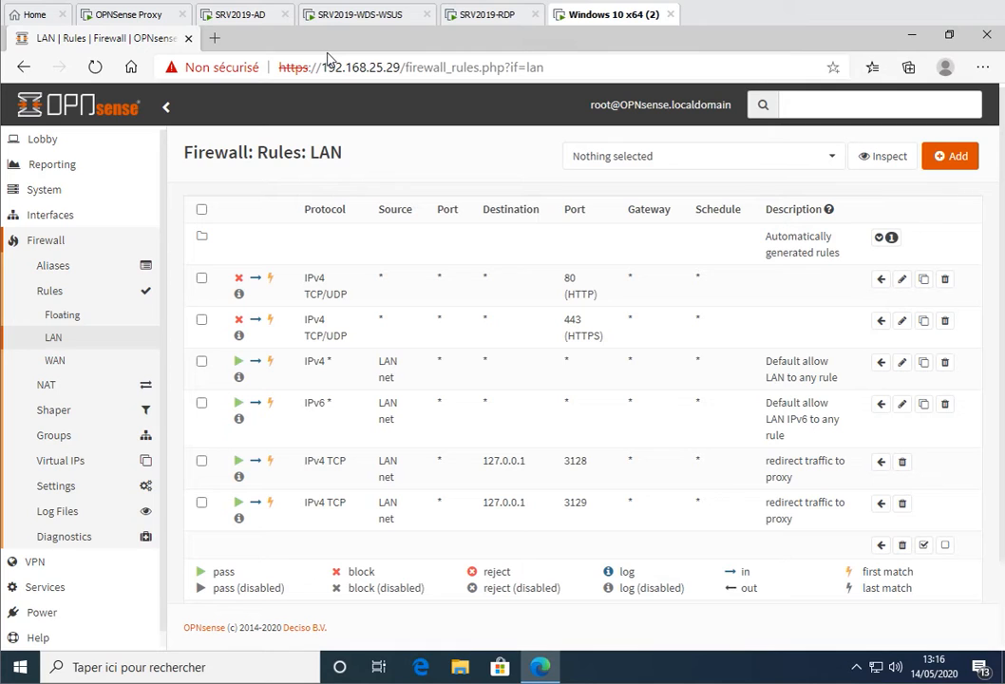
Step: Open the web proxy administration and review the general proxy settings in advanced mode
left_click(42, 586)
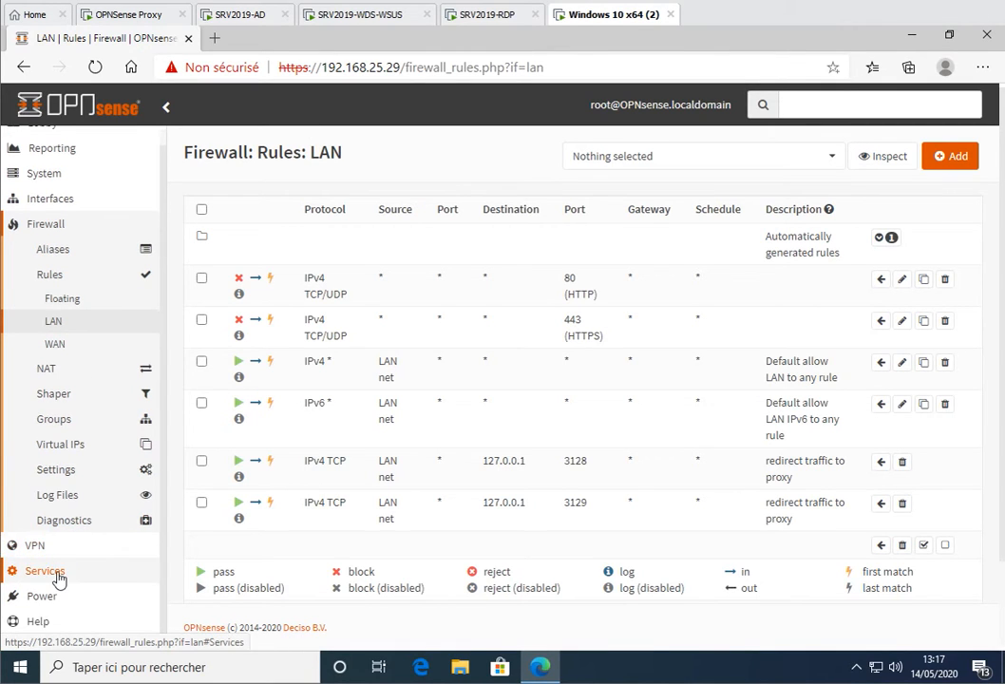
left_click(57, 568)
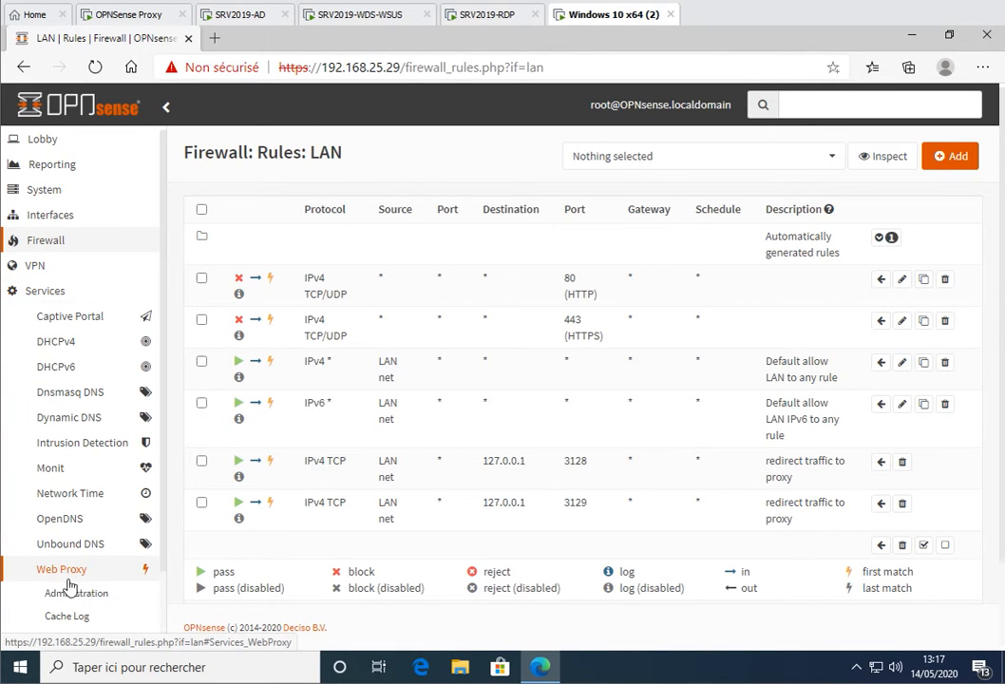
left_click(74, 599)
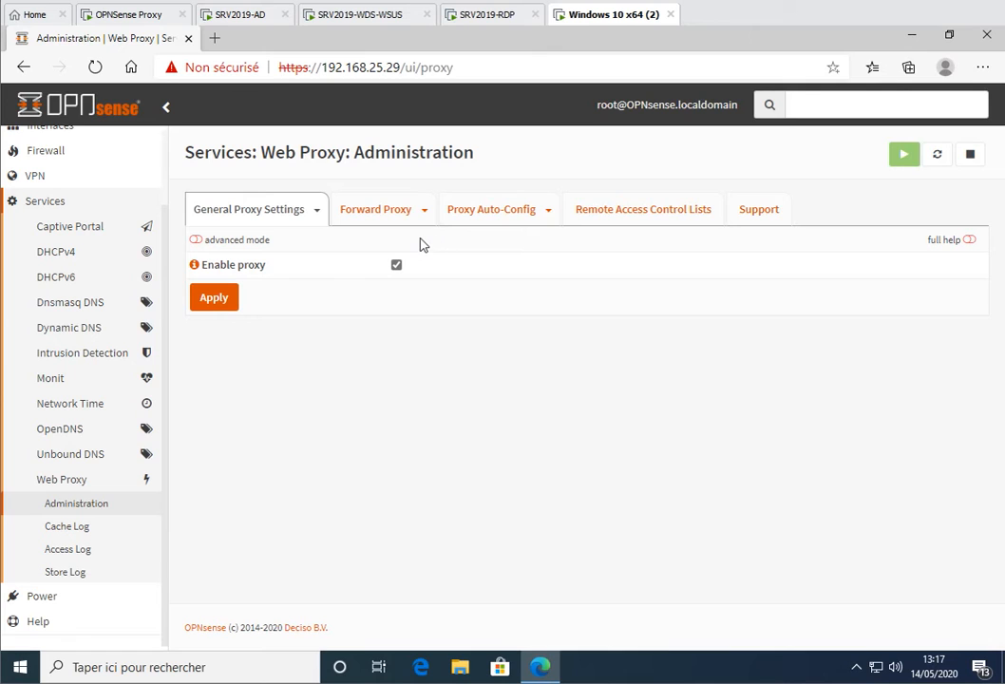
left_click(197, 242)
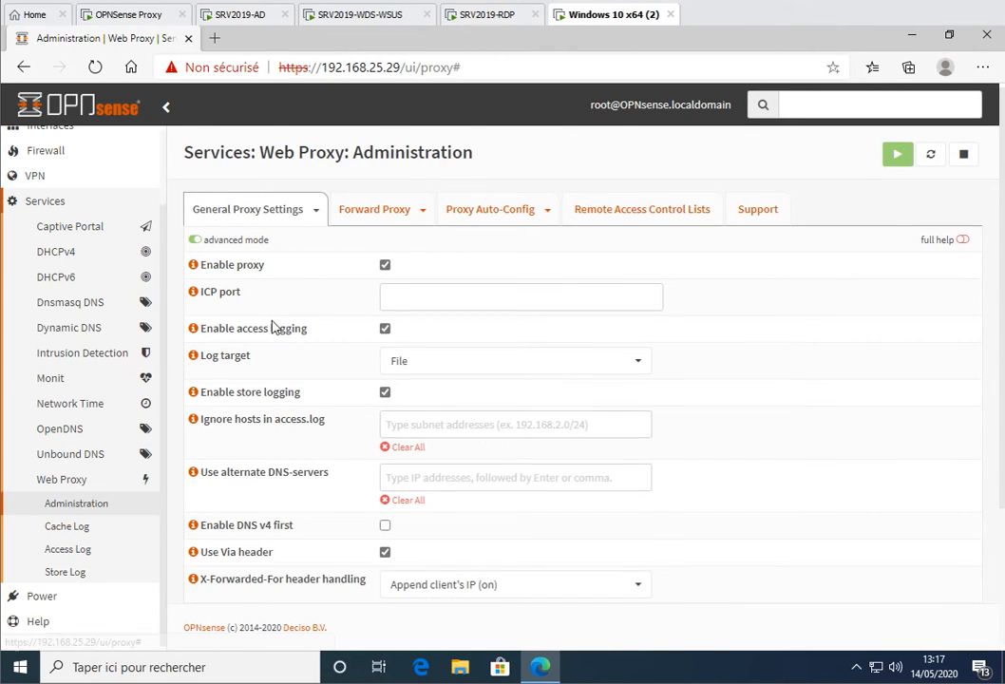
scroll(272, 329, "down", 2)
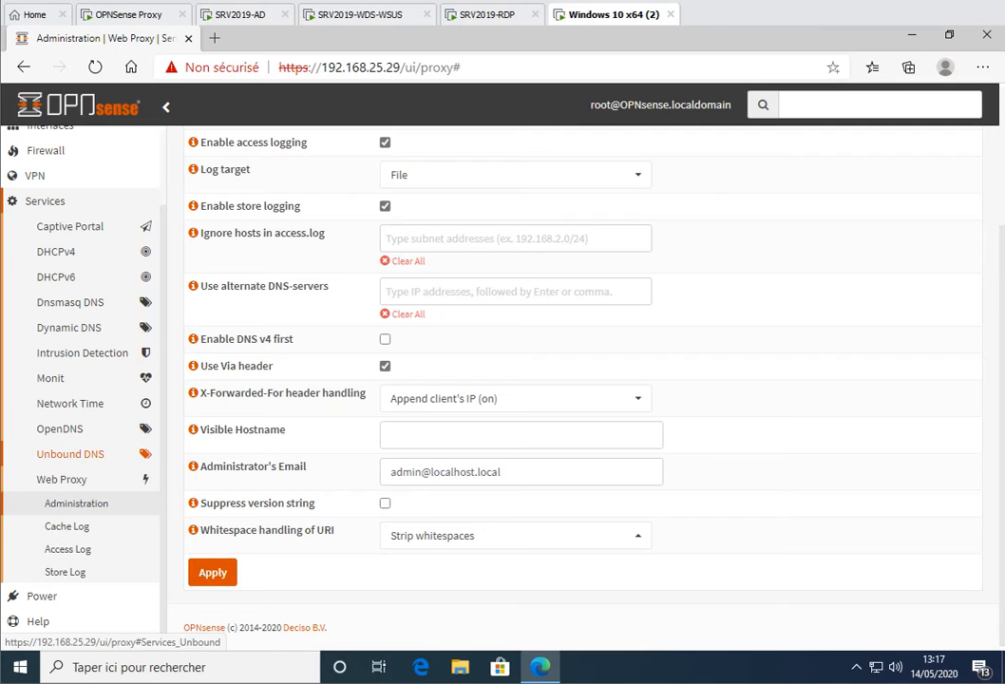
scroll(734, 176, "up", 2)
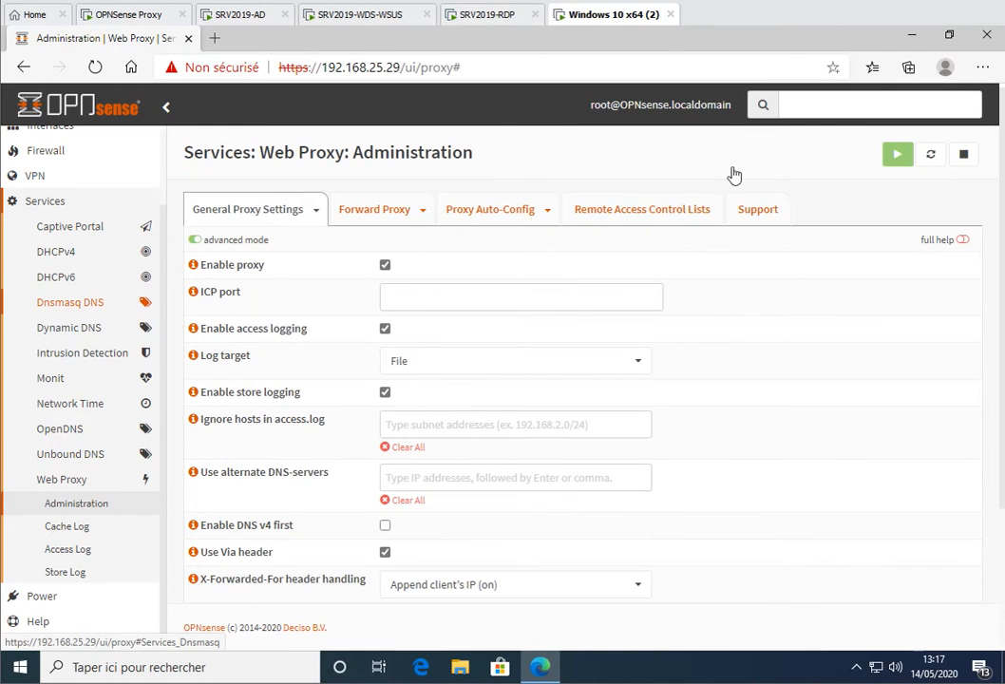
Step: Create a remote access control list entry with filename UT-OPN and URL ftp://ftp.ut-capitole.fr/pub/reseau/cache/squidguard_contrib/blacklists.tar.gz
left_click(635, 216)
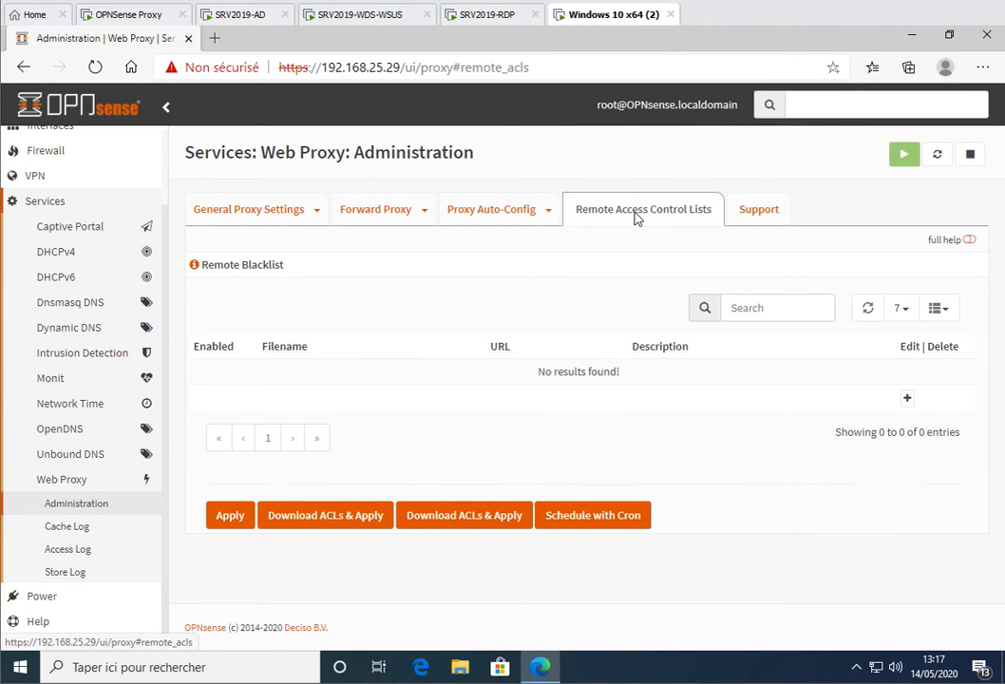
left_click(908, 400)
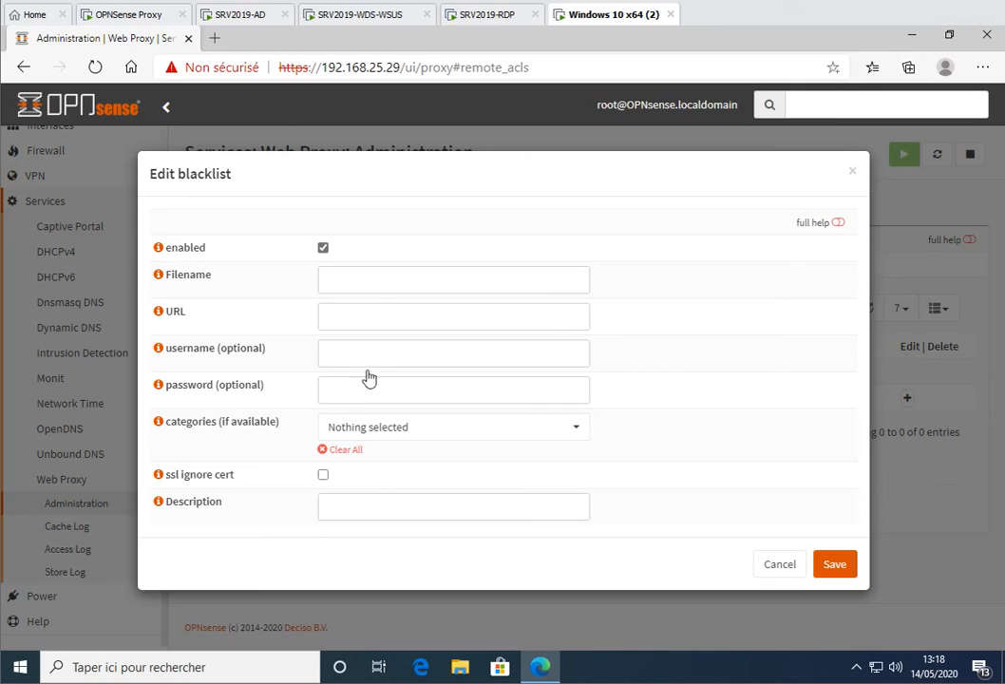
left_click(374, 279)
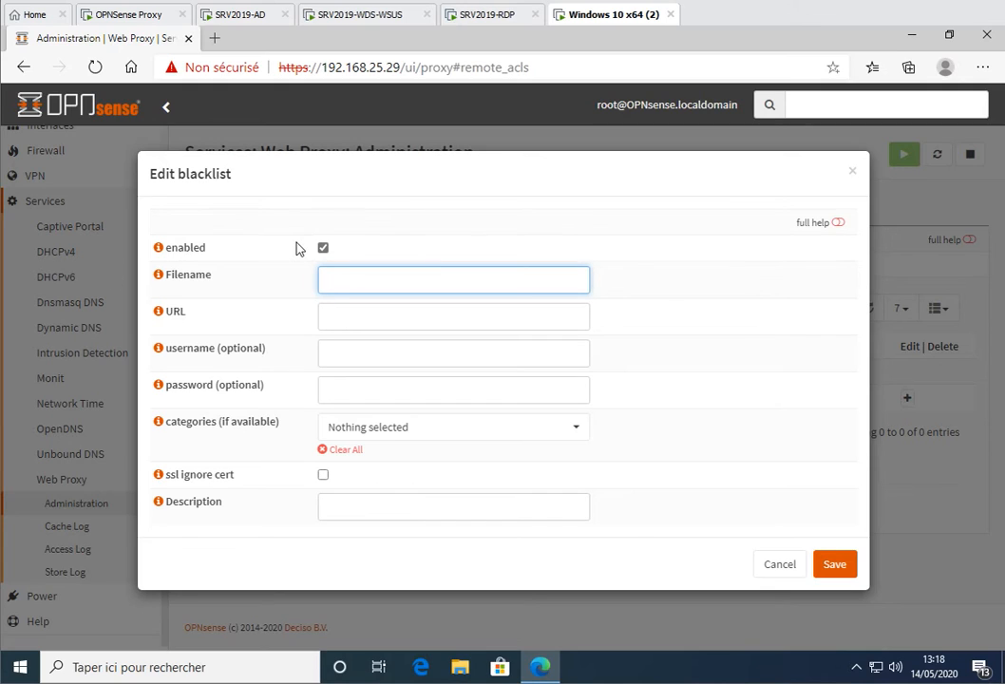
type("UT-OPN")
left_click(372, 319)
right_click(373, 319)
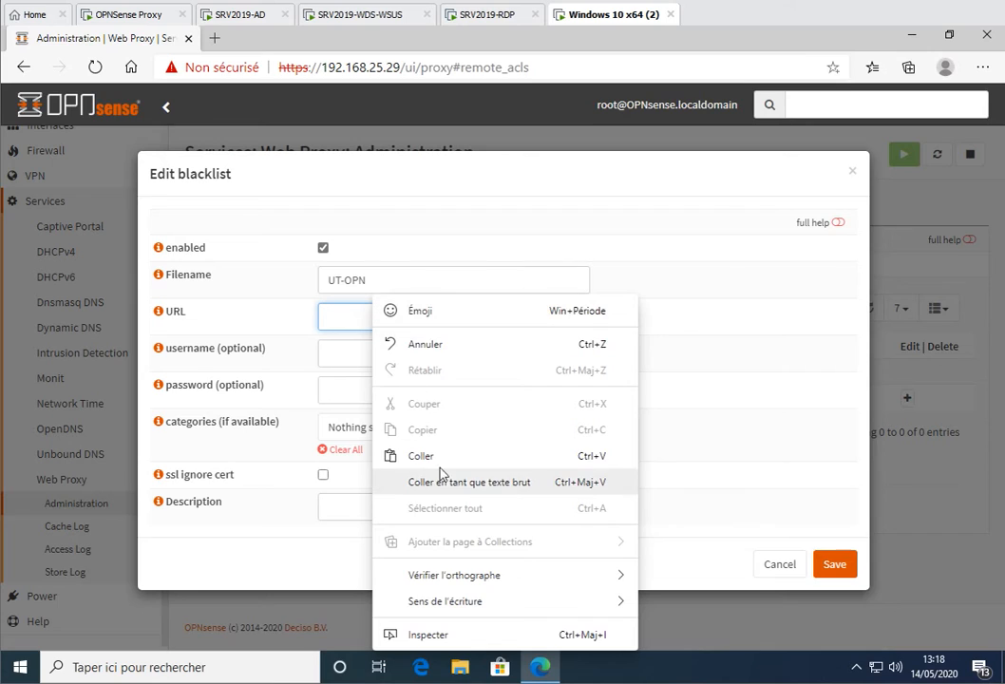
left_click(429, 455)
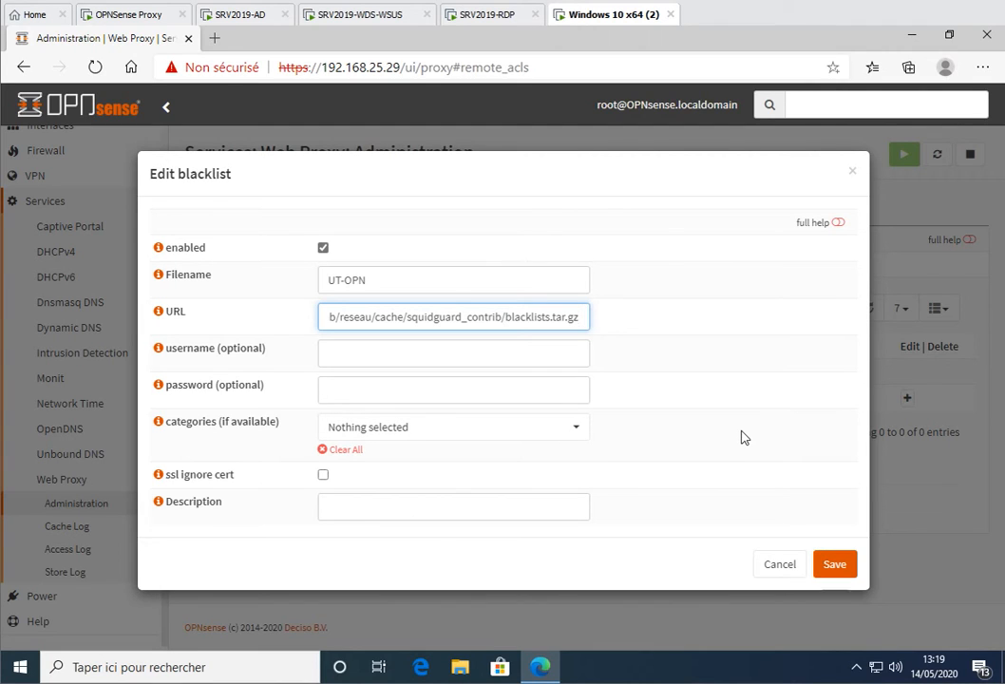
Step: Set the blacklist's description to "BlackList Université Toulouse" and try to save the entry
left_click(419, 503)
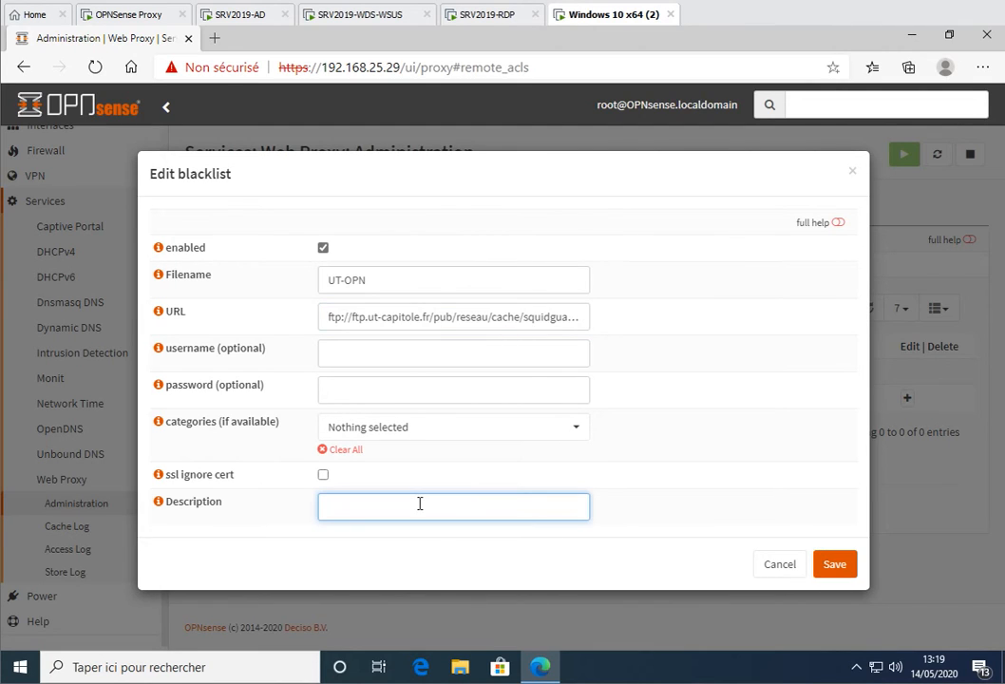
type("BlackList Université Toulouse")
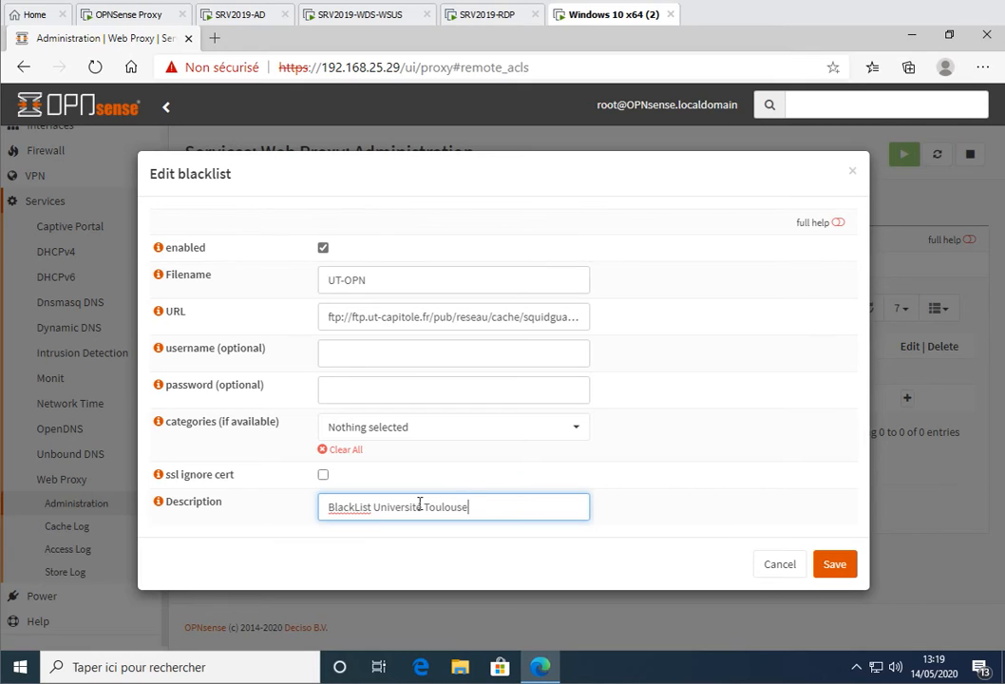
left_click(833, 568)
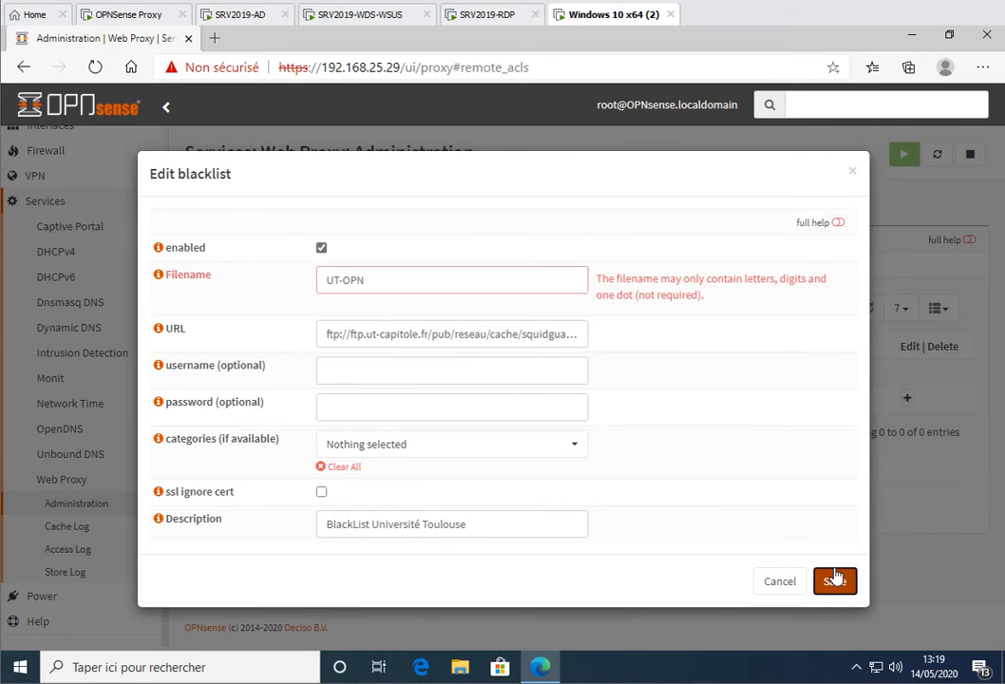
Step: Correct the blacklist's filename to UTOPN, save the entry, and download and apply the ACLs
left_click(374, 277)
left_click(344, 279)
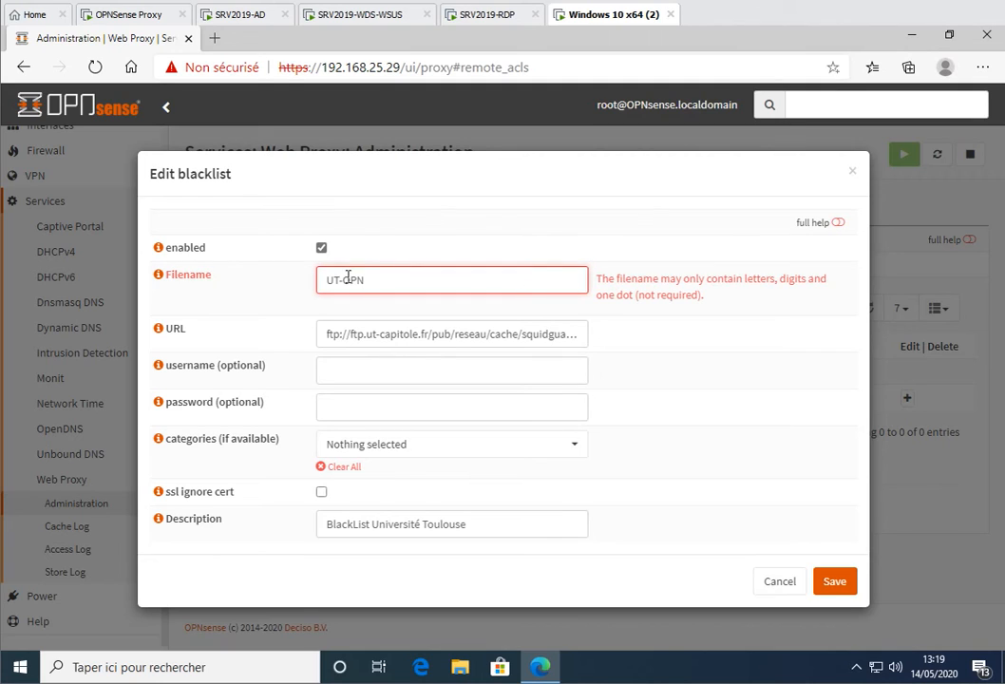
key("BackSpace")
left_click(837, 581)
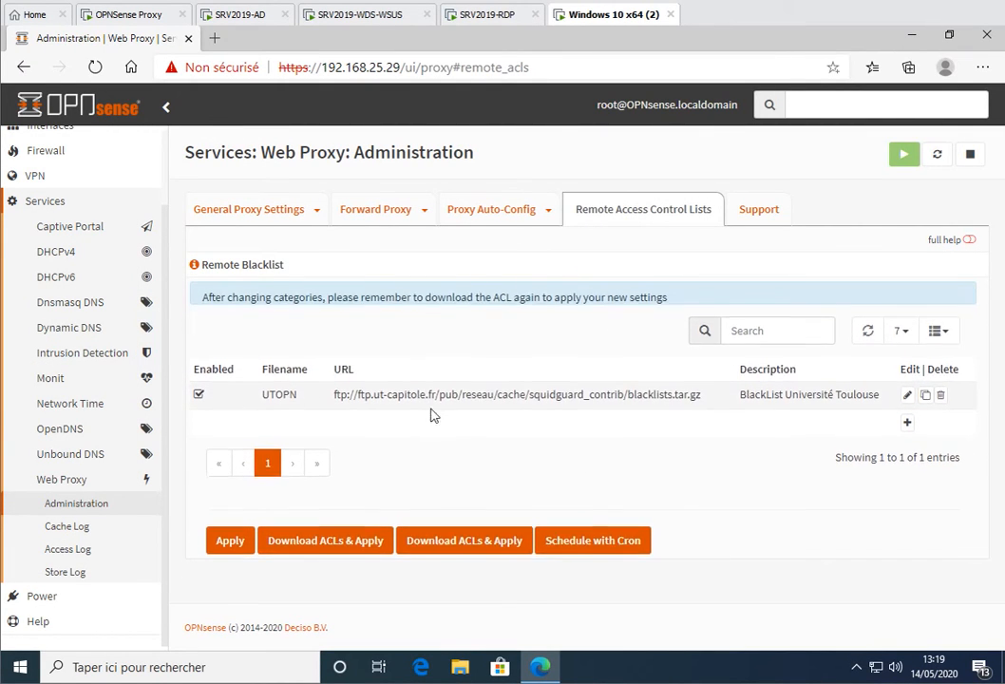
left_click(318, 523)
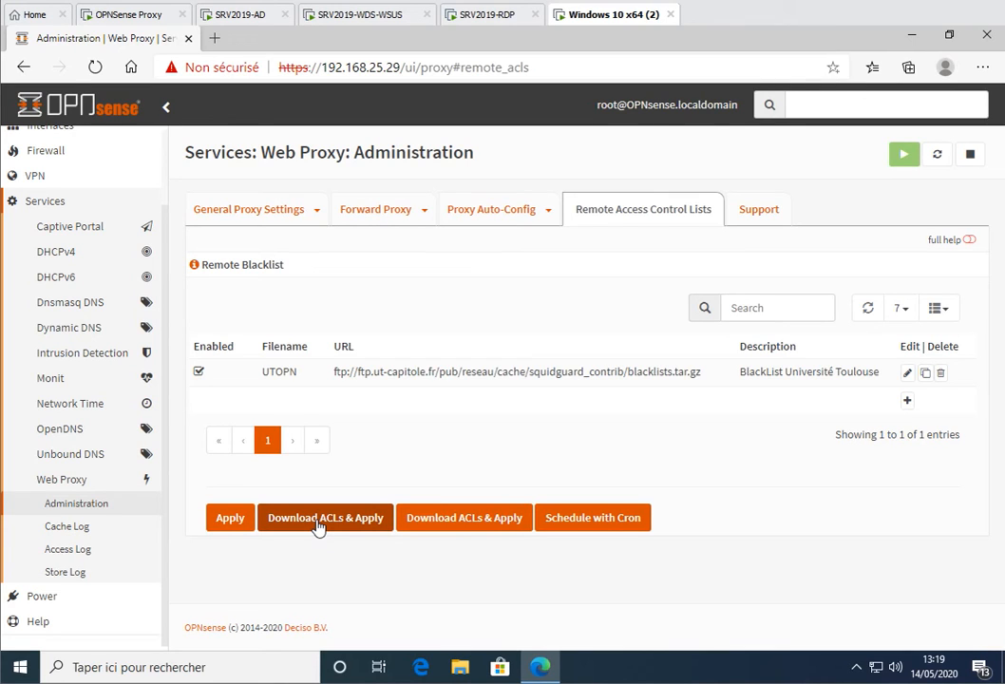
left_click(319, 522)
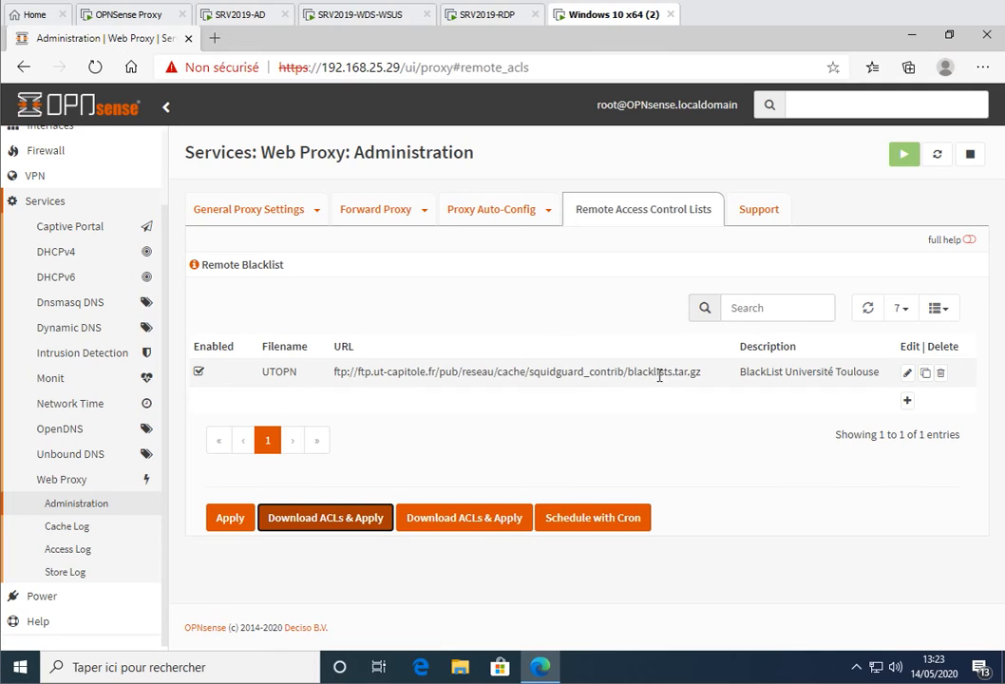
Step: Open the UTOPN blacklist entry for editing and examine its list of available categories
left_click(907, 375)
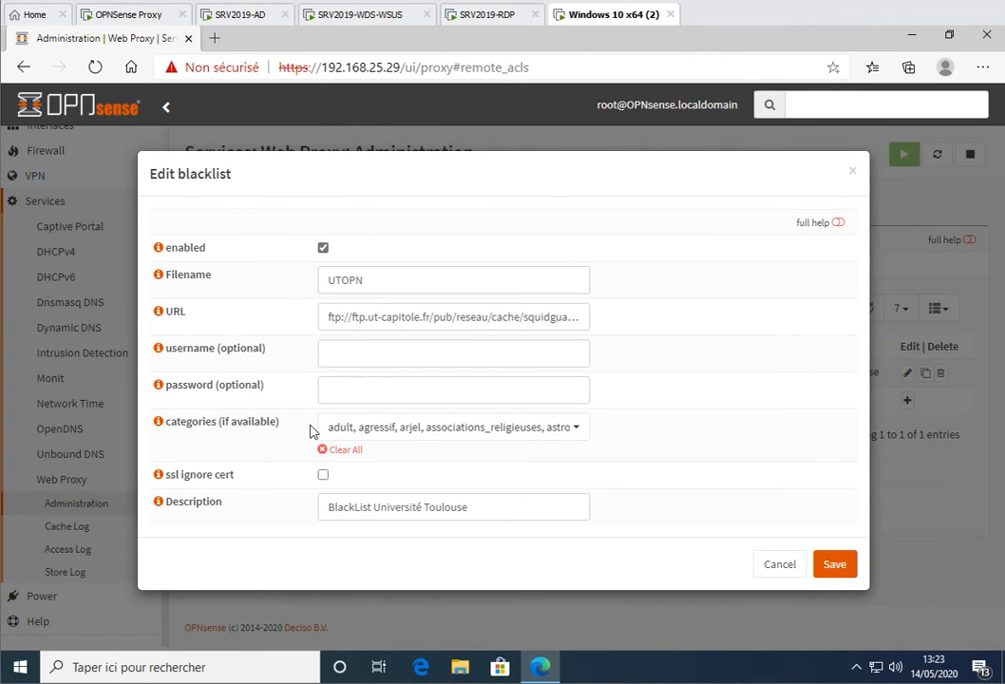
left_click(576, 435)
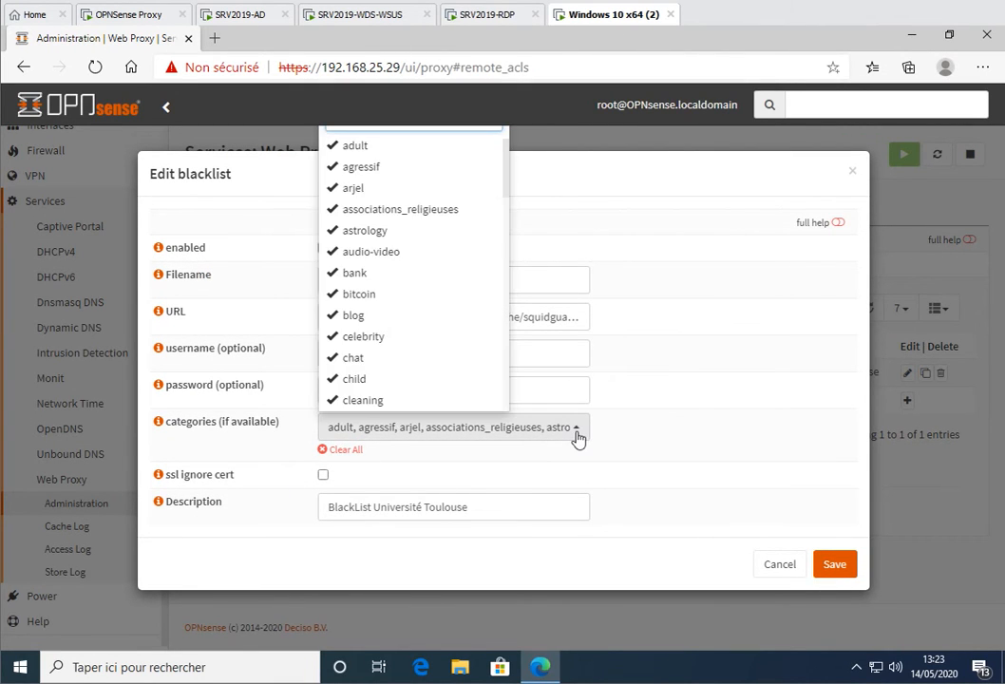
scroll(459, 315, "down", 5)
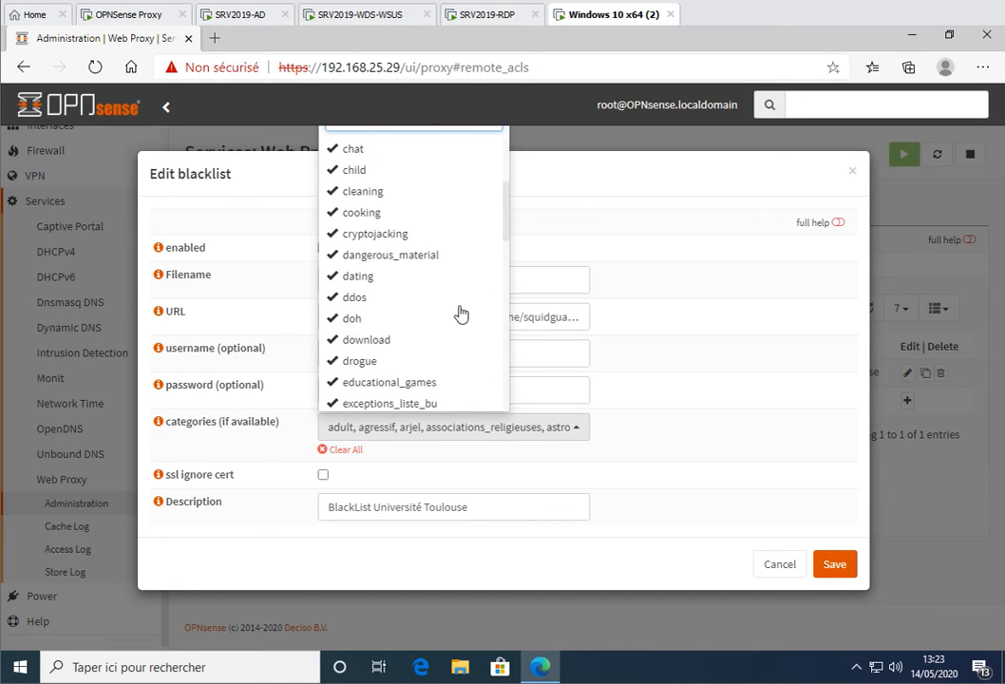
scroll(460, 315, "down", 8)
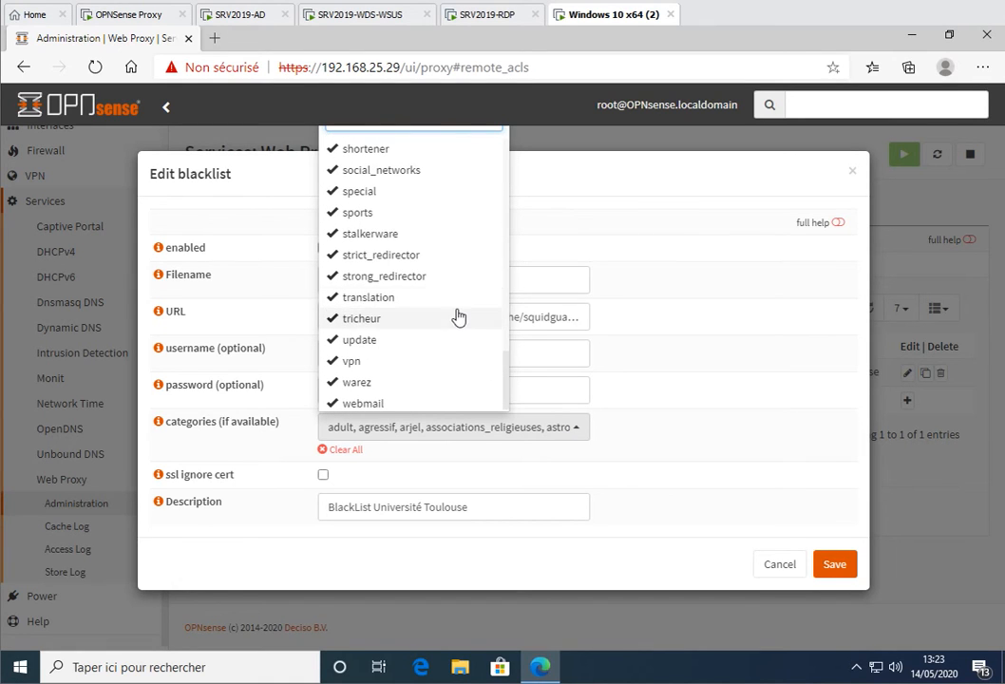
scroll(446, 342, "up", 12)
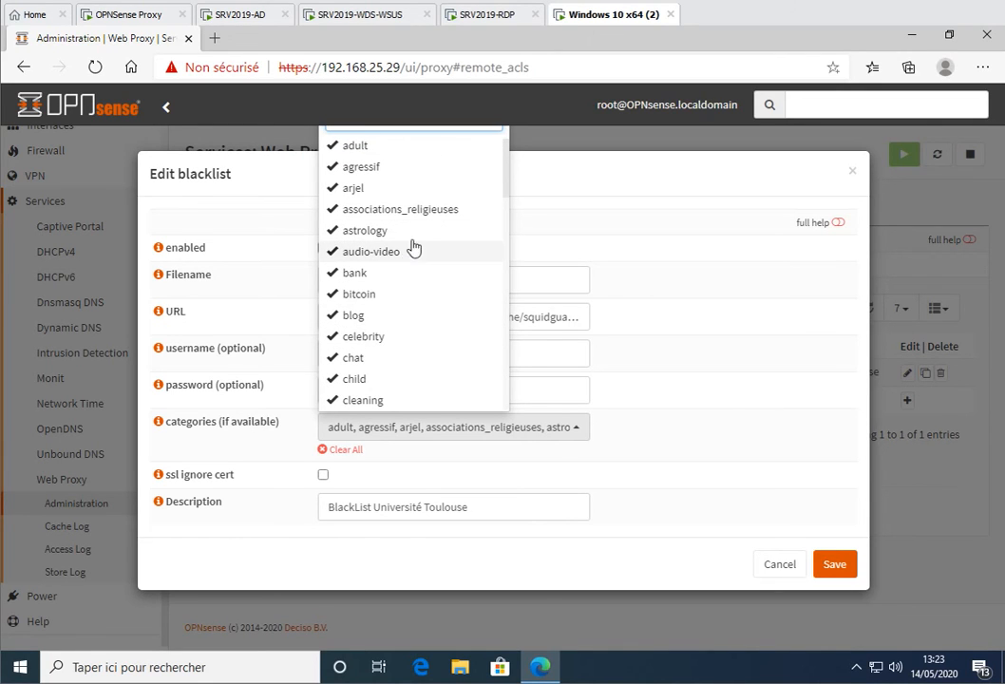
scroll(406, 373, "down", 6)
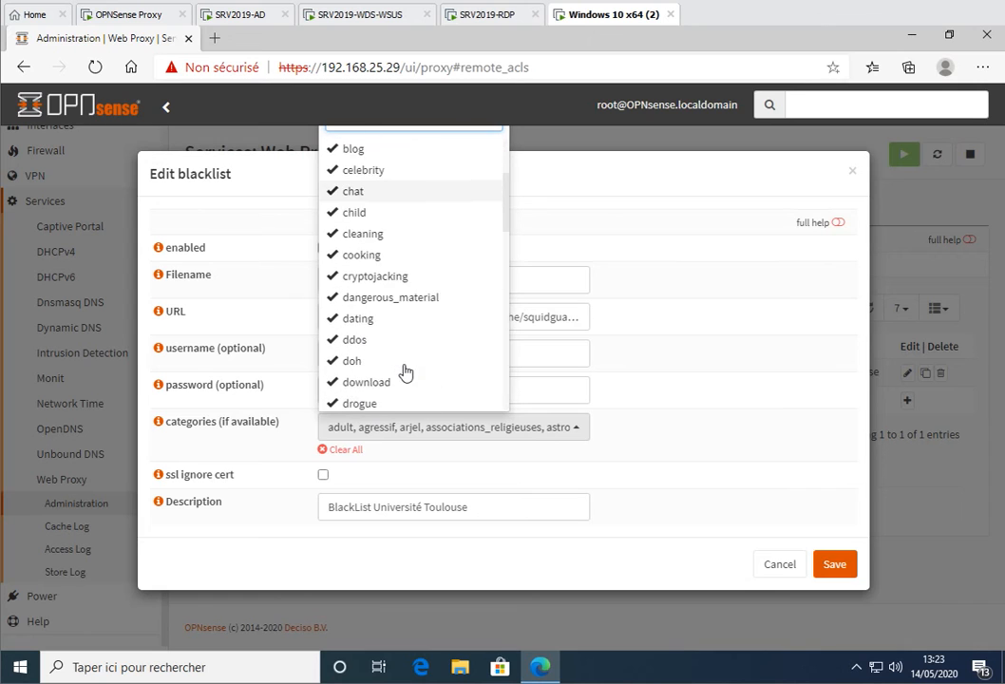
scroll(406, 372, "down", 5)
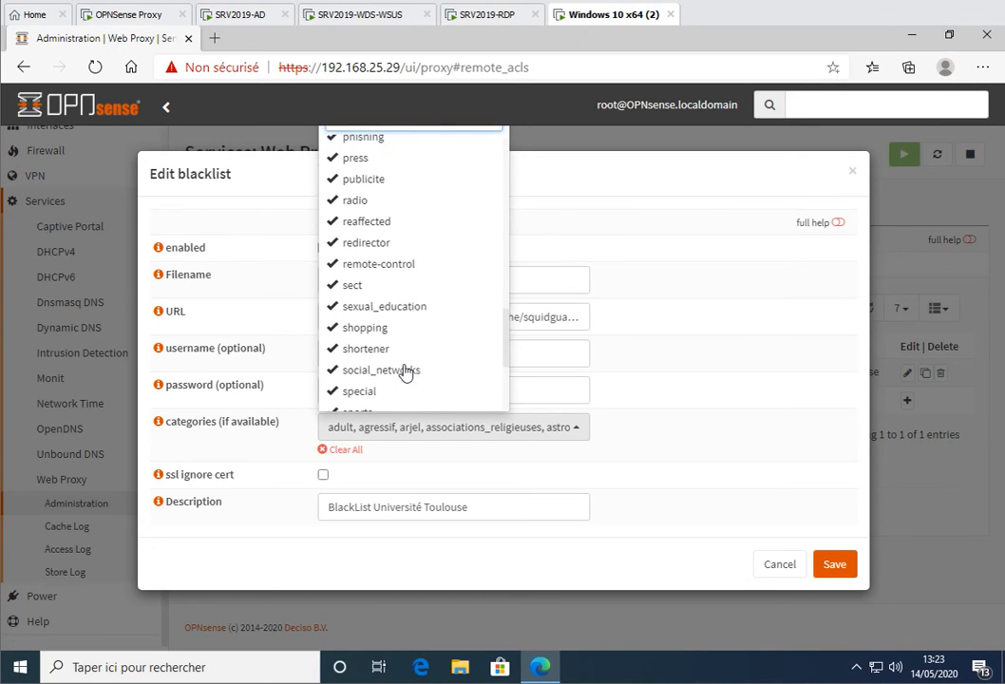
scroll(414, 372, "up", 11)
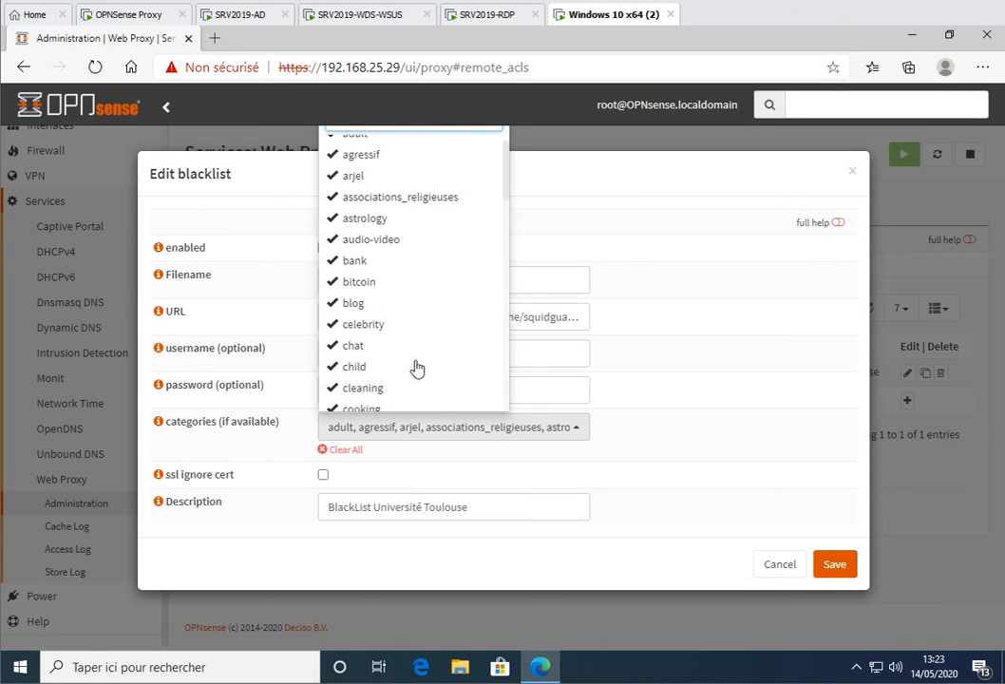
Step: Deselect the UTOPN blacklist categories from agressif through dangerous_material, leaving adult selected
left_click(356, 167)
left_click(355, 188)
left_click(359, 209)
left_click(360, 230)
left_click(367, 254)
left_click(361, 273)
left_click(359, 295)
left_click(354, 315)
left_click(354, 338)
left_click(355, 358)
left_click(357, 379)
left_click(371, 400)
scroll(397, 352, "down", 3)
left_click(361, 296)
left_click(365, 317)
left_click(380, 339)
key("Escape")
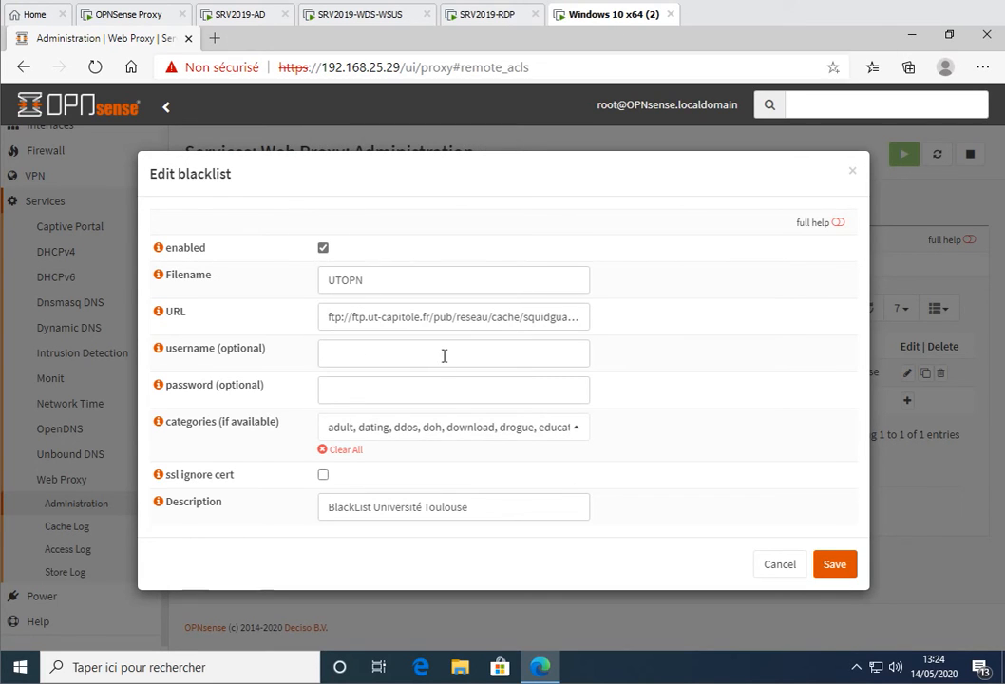
Step: Deselect the blacklist categories from dating through games
left_click(445, 428)
scroll(427, 309, "down", 1)
scroll(426, 310, "down", 3)
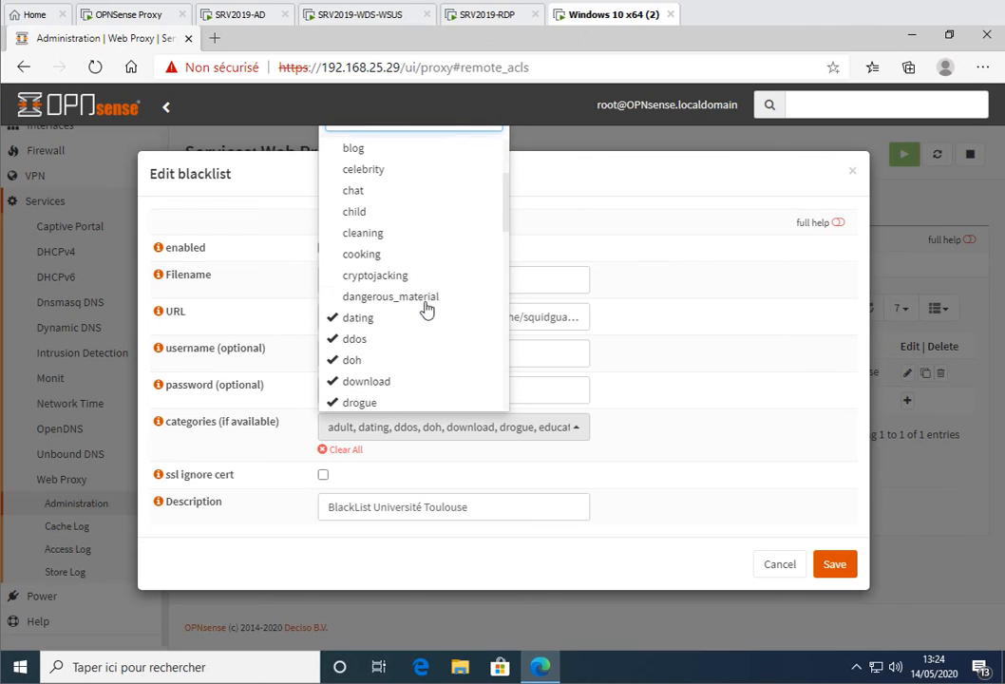
left_click(356, 319)
left_click(357, 340)
left_click(357, 362)
left_click(362, 381)
scroll(399, 359, "down", 2)
left_click(354, 320)
left_click(375, 340)
left_click(373, 362)
left_click(369, 383)
scroll(389, 351, "down", 2)
left_click(385, 323)
left_click(376, 342)
left_click(378, 363)
left_click(374, 385)
Step: Deselect the blacklist categories from hacking through mobile-phone
scroll(409, 362, "down", 2)
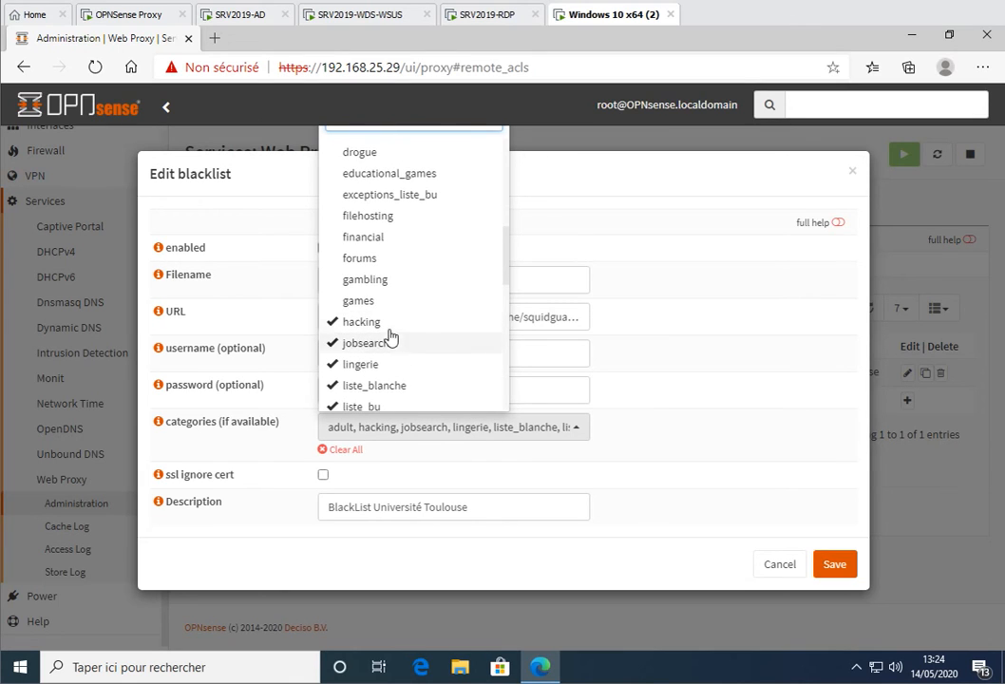
left_click(382, 323)
left_click(384, 343)
left_click(383, 364)
left_click(385, 381)
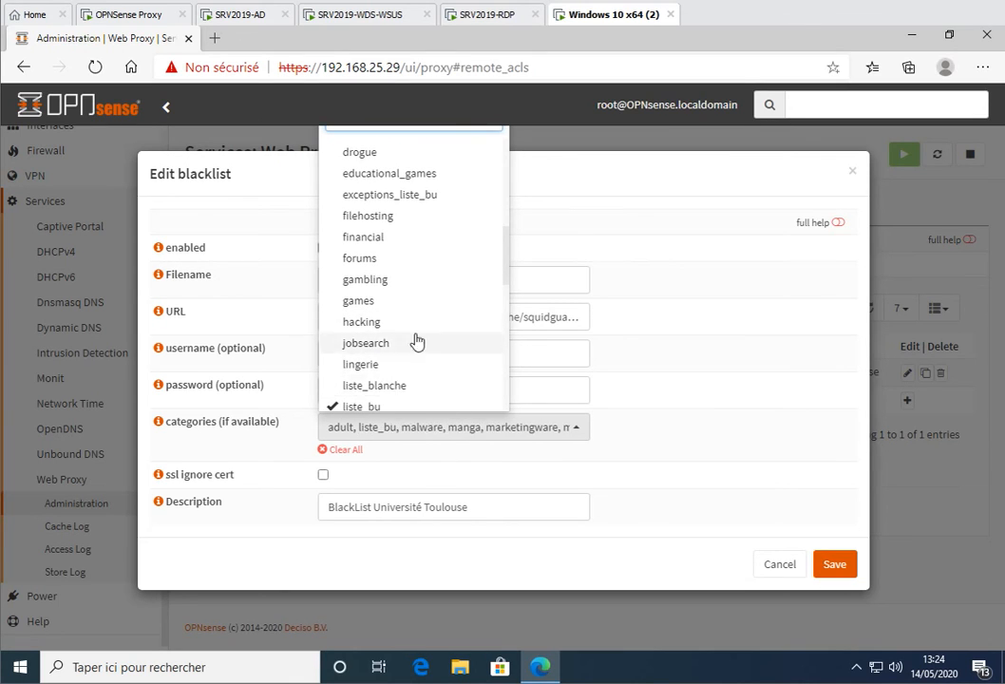
scroll(410, 349, "down", 3)
left_click(374, 282)
left_click(373, 304)
left_click(374, 325)
left_click(376, 346)
left_click(375, 369)
left_click(385, 383)
Step: Deselect the blacklist categories from phishing through social_networks, leaving publicite selected
scroll(397, 313, "down", 3)
left_click(377, 283)
left_click(376, 304)
left_click(370, 347)
left_click(368, 366)
left_click(380, 387)
scroll(399, 342, "down", 3)
left_click(378, 285)
left_click(361, 314)
left_click(363, 327)
left_click(365, 348)
left_click(366, 368)
left_click(368, 389)
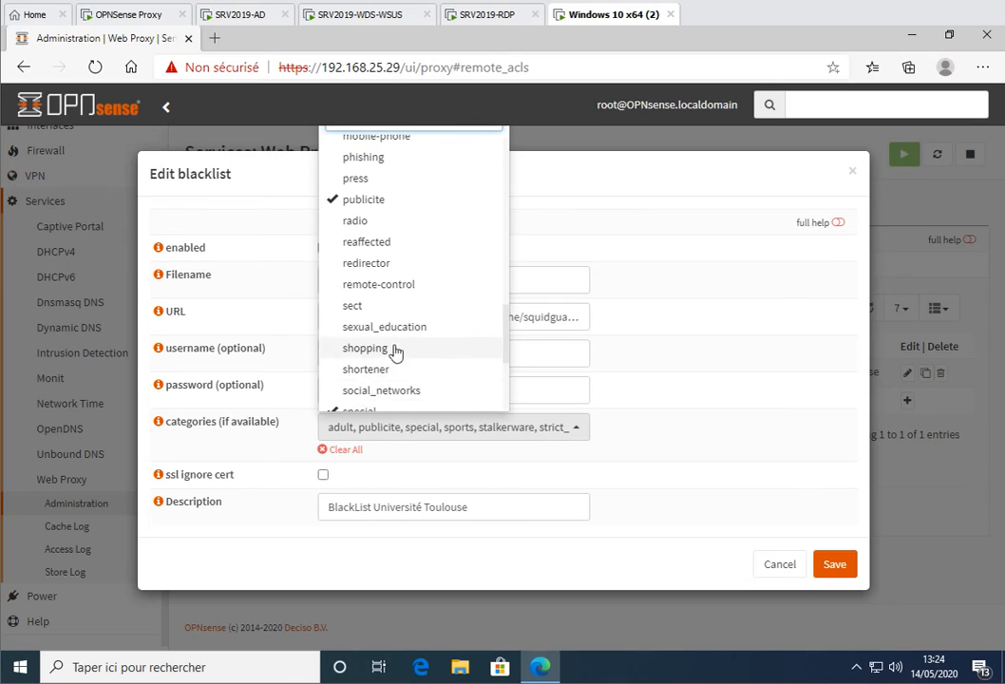
Step: Deselect the blacklist categories from special through webmail, and select social_networks again
scroll(389, 356, "down", 1)
left_click(372, 373)
left_click(399, 395)
scroll(406, 362, "down", 1)
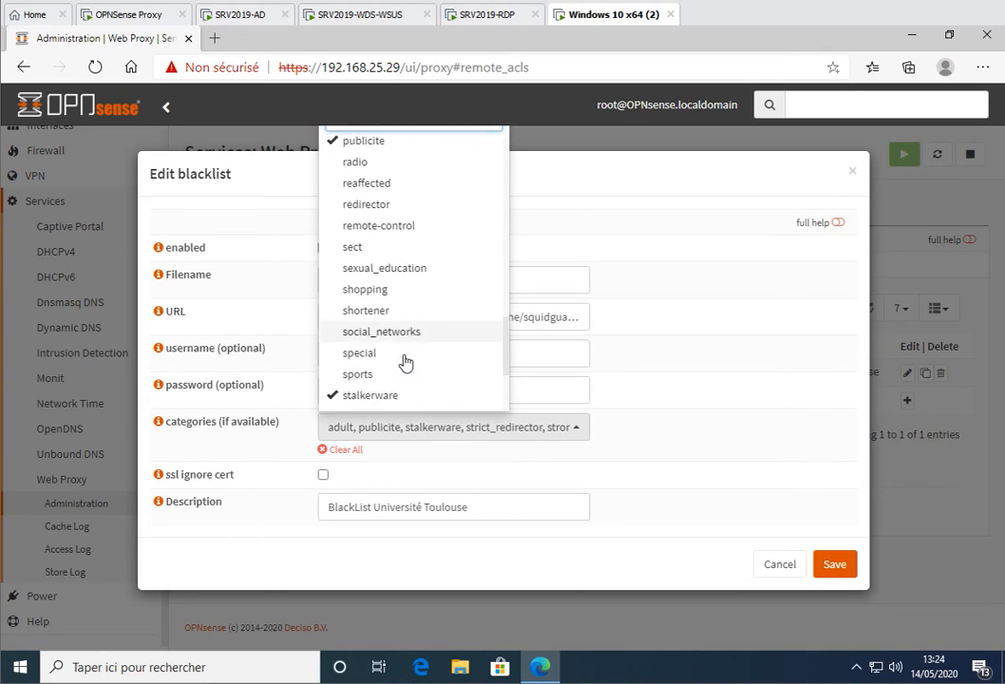
scroll(406, 361, "down", 2)
left_click(407, 286)
left_click(407, 307)
left_click(409, 328)
left_click(366, 351)
left_click(334, 226)
left_click(355, 375)
left_click(356, 393)
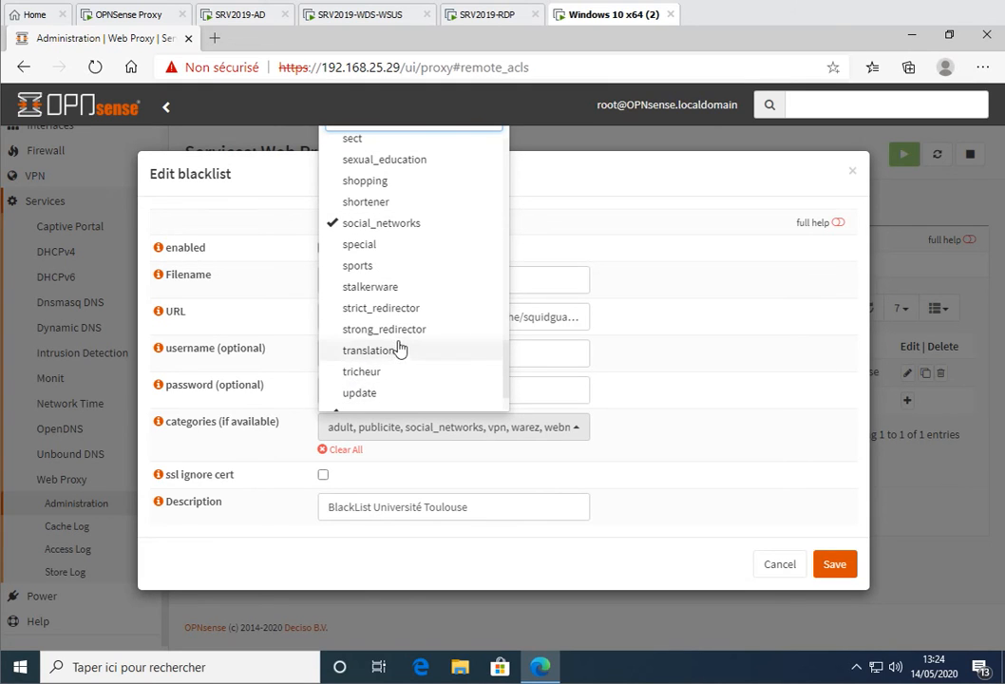
scroll(399, 349, "down", 2)
left_click(370, 362)
left_click(370, 382)
left_click(370, 403)
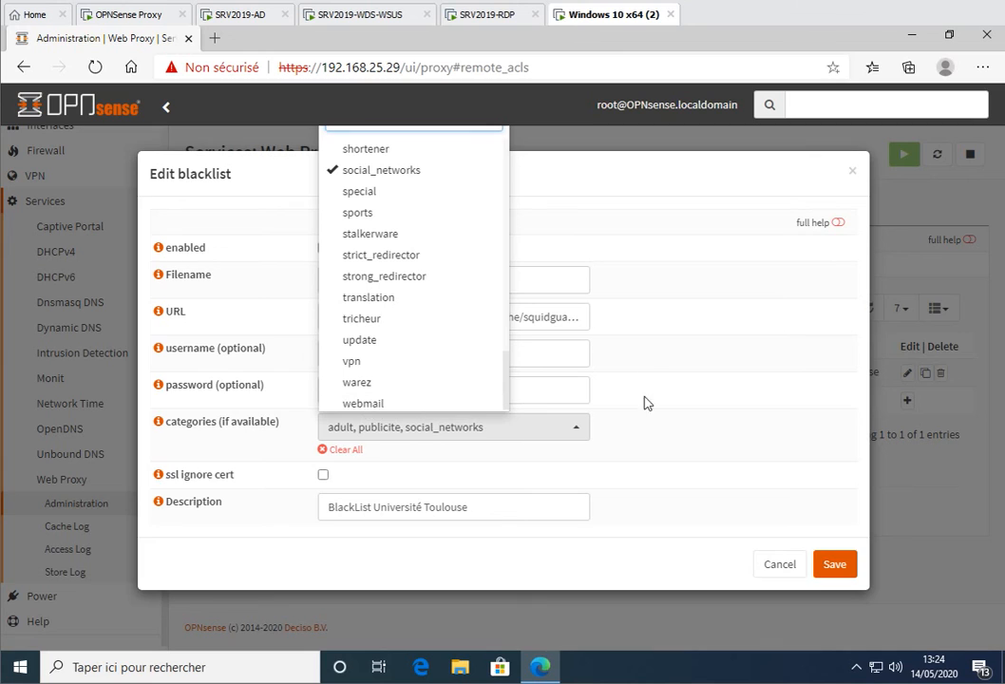
Step: Save the edited UTOPN blacklist entry, then download and apply the ACLs again
left_click(736, 387)
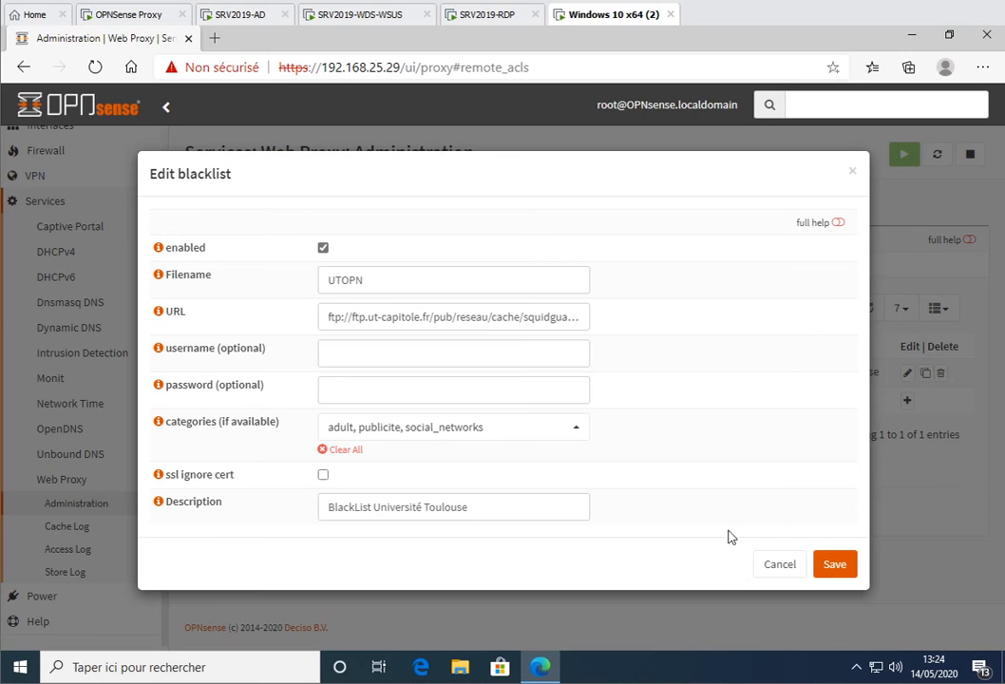
left_click(846, 570)
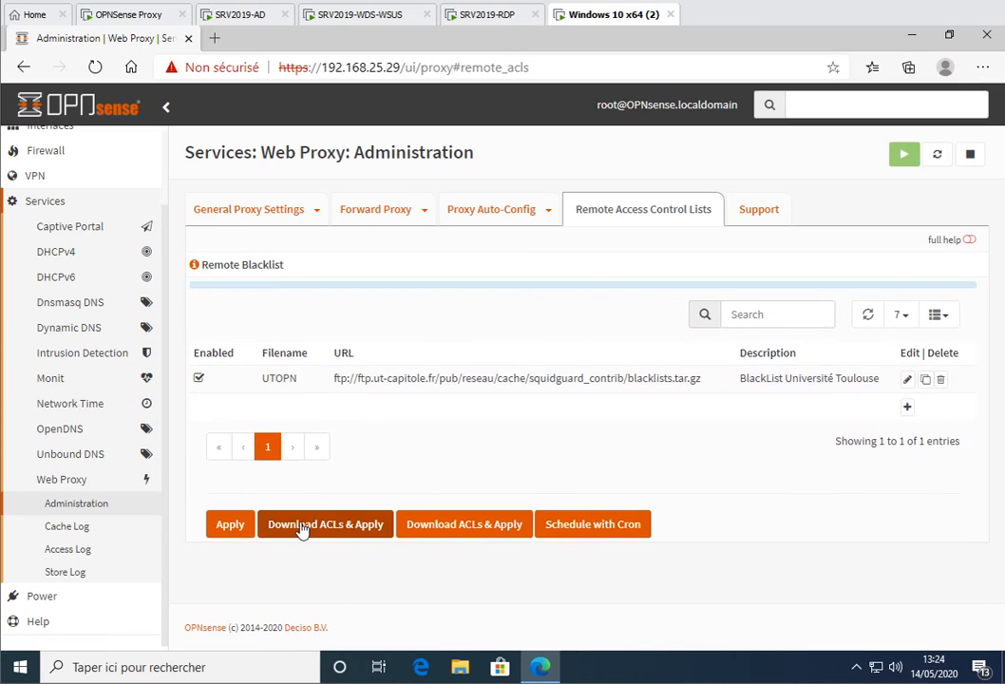
left_click(298, 526)
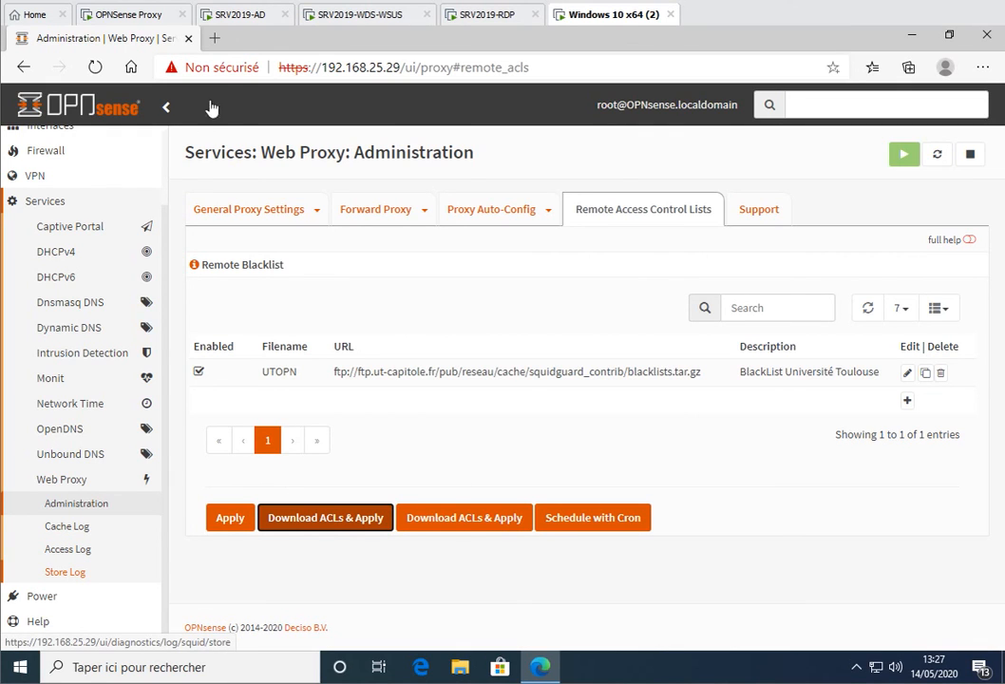
left_click(361, 69)
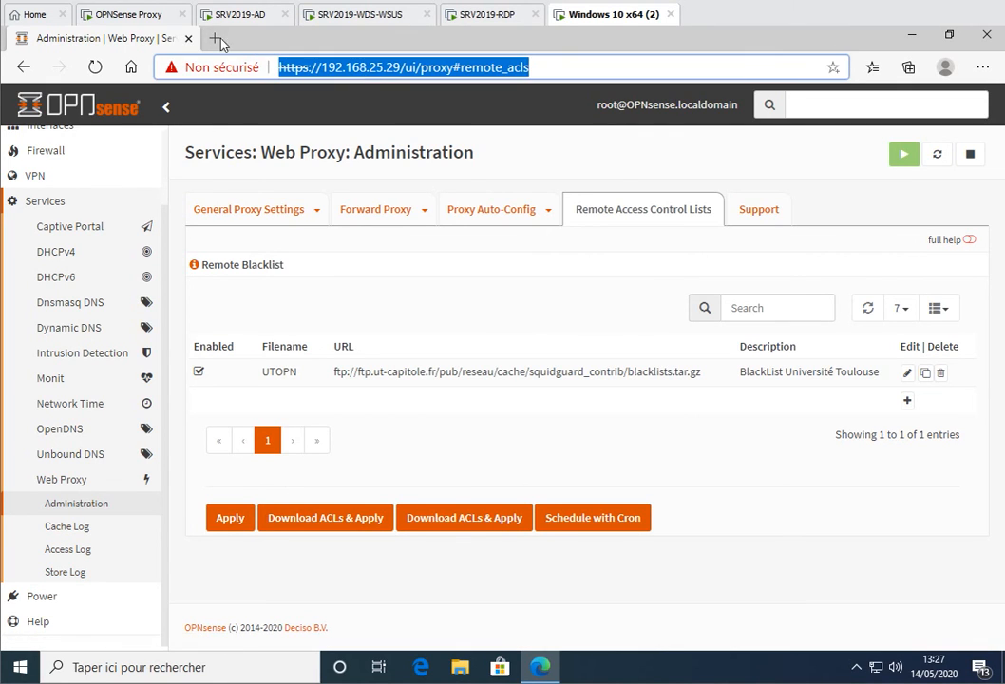
left_click(215, 38)
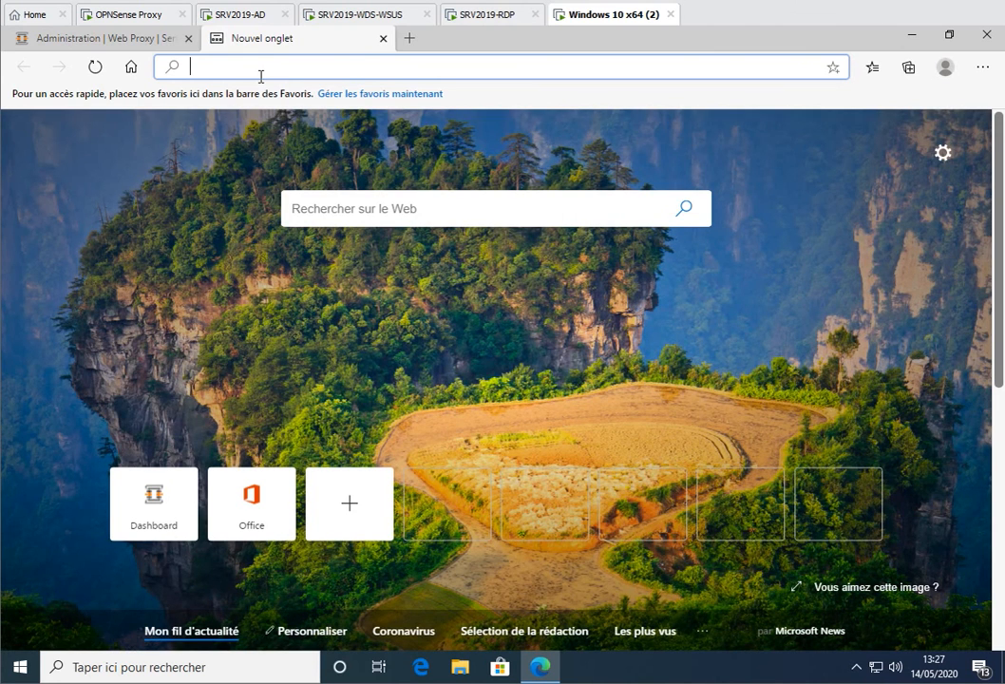
type("instr")
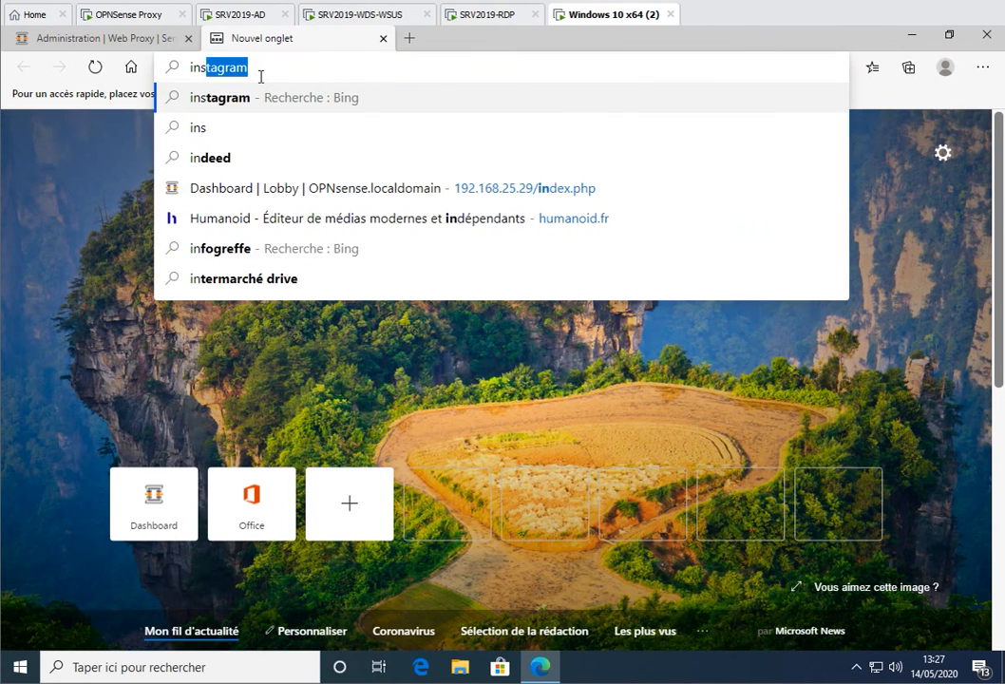
key("BackSpace")
type("a")
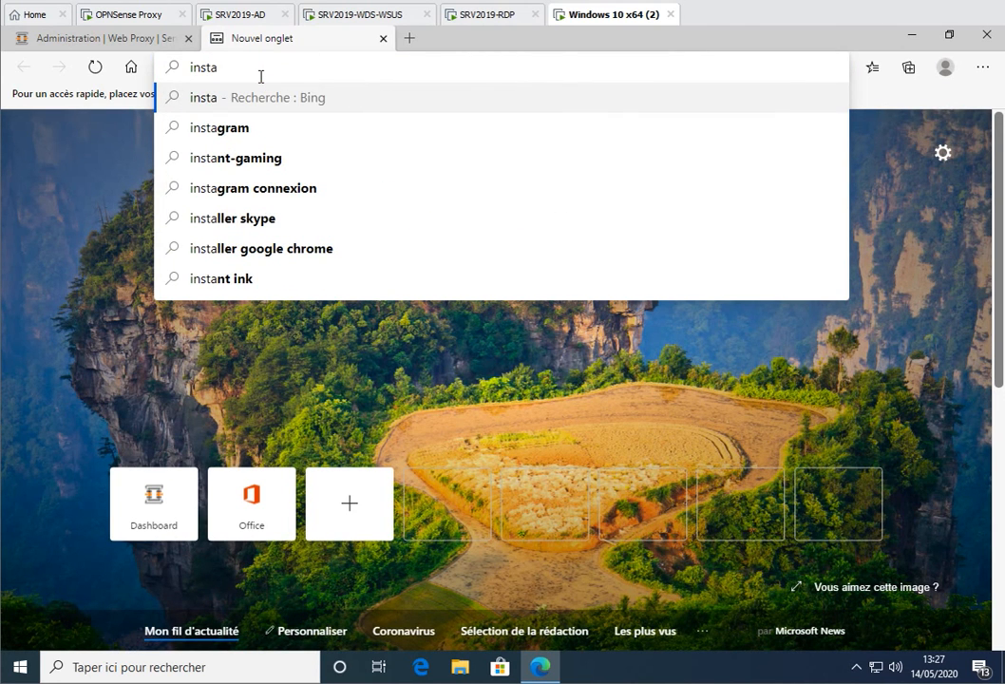
type("gram")
key("Return")
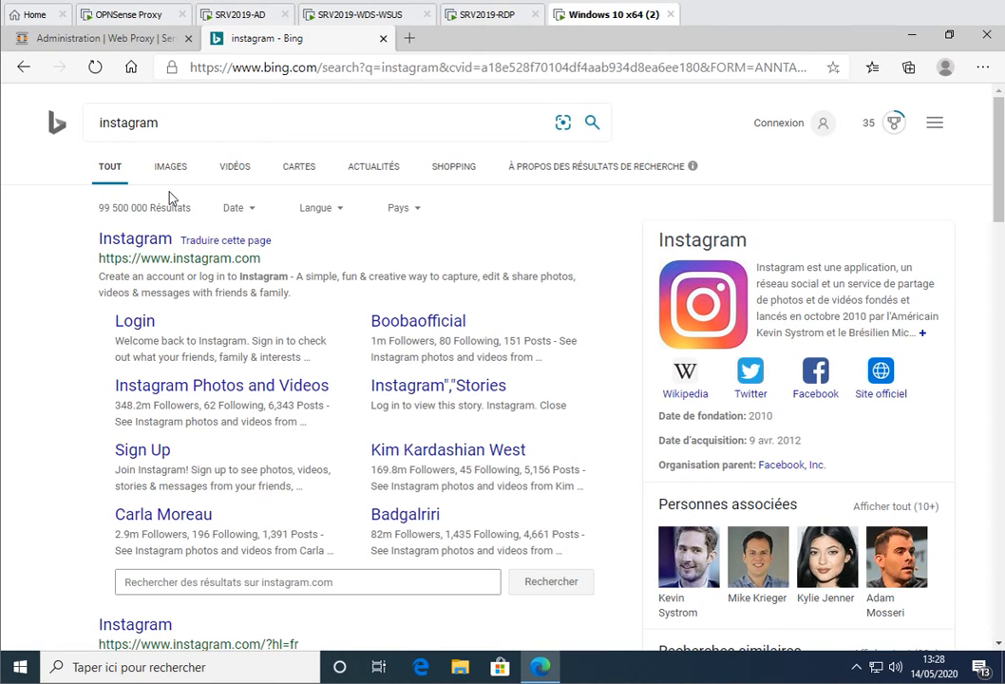
left_click(158, 240)
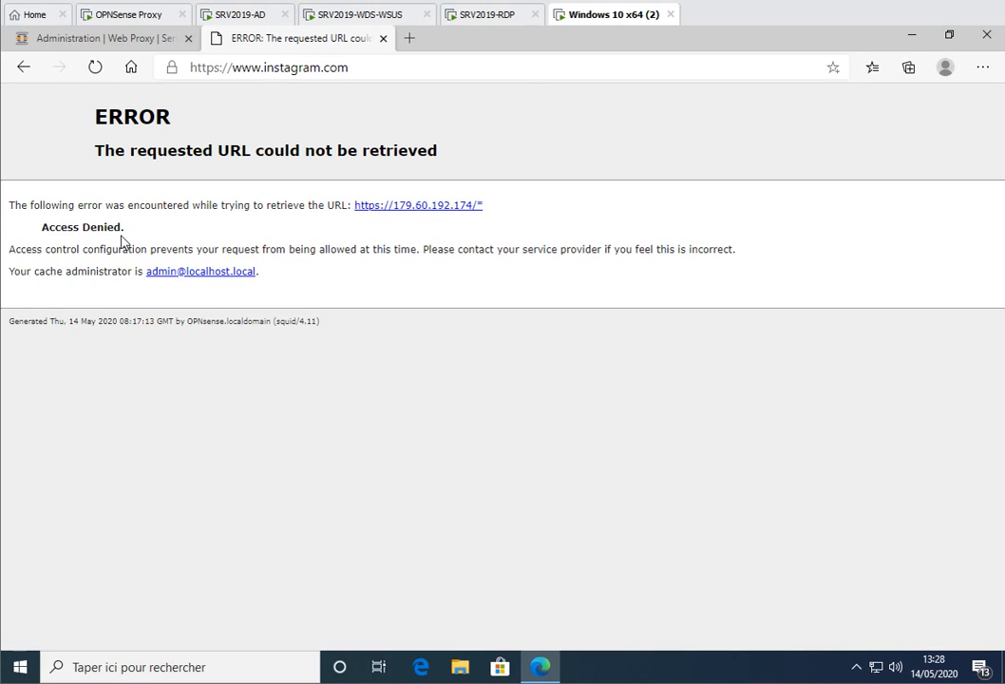
Step: Search for pornhub in another new tab and open the site's main result to test the adult filtering
left_click(410, 38)
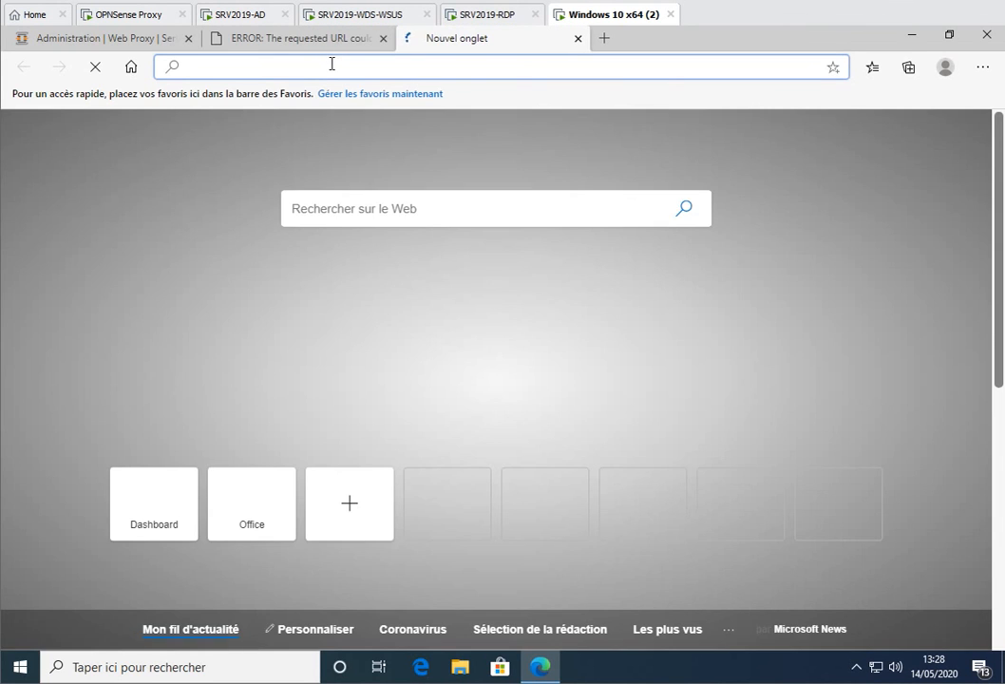
type("p")
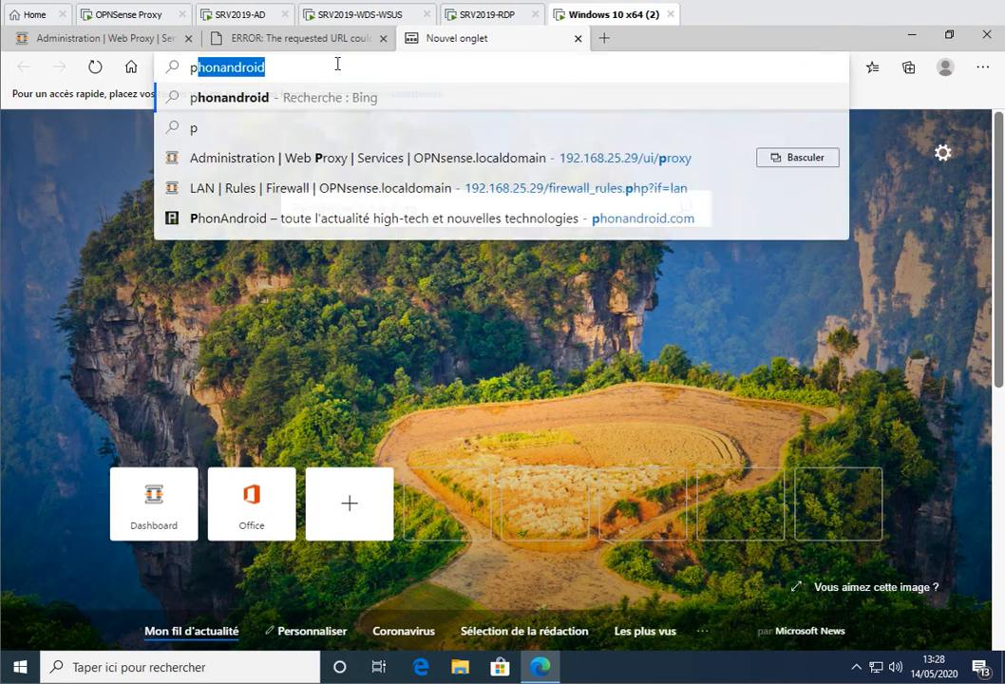
type("orn")
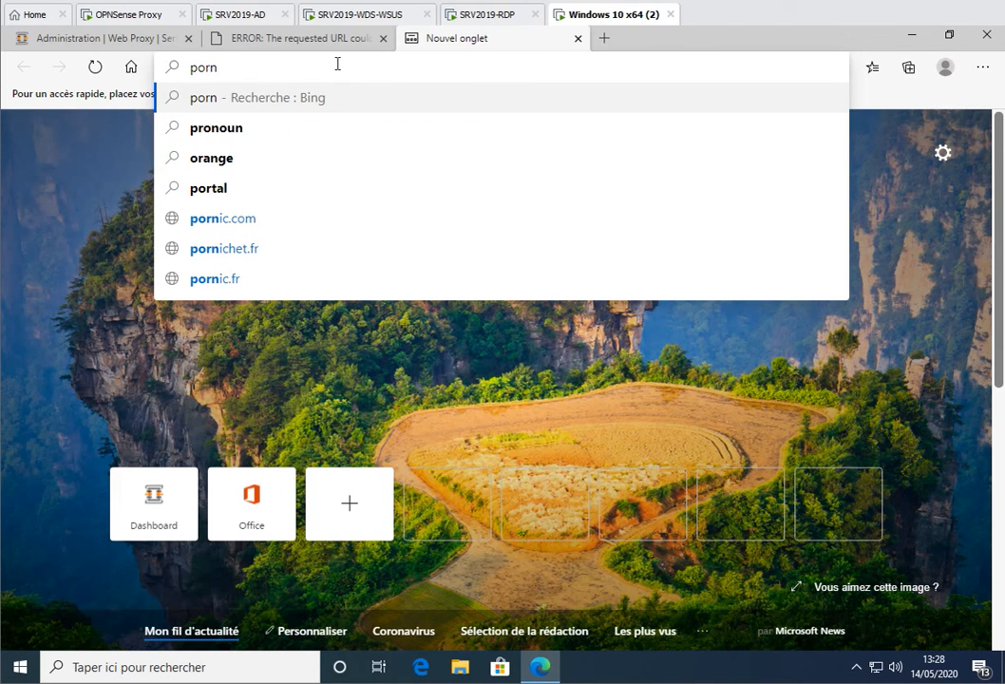
type("hub")
key("Return")
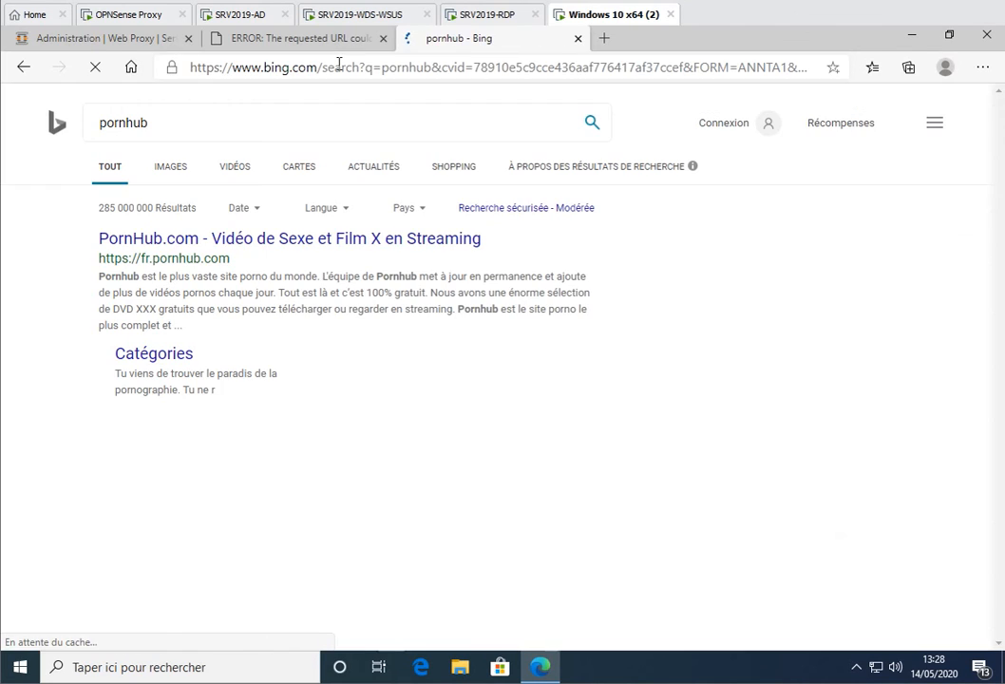
left_click(171, 242)
left_click(602, 39)
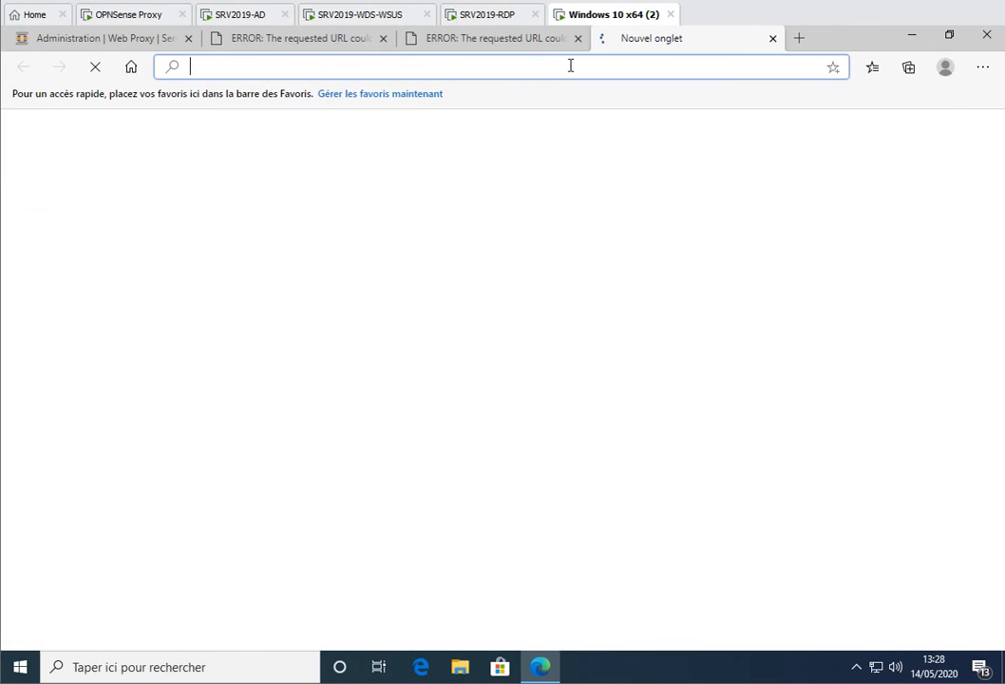
type("frandroid")
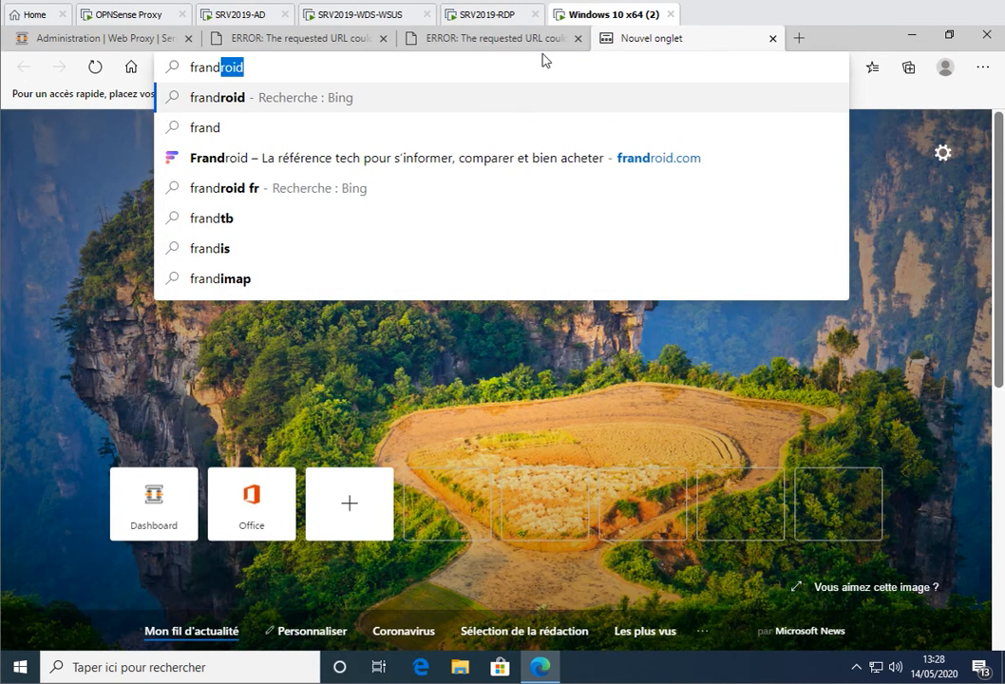
key("Return")
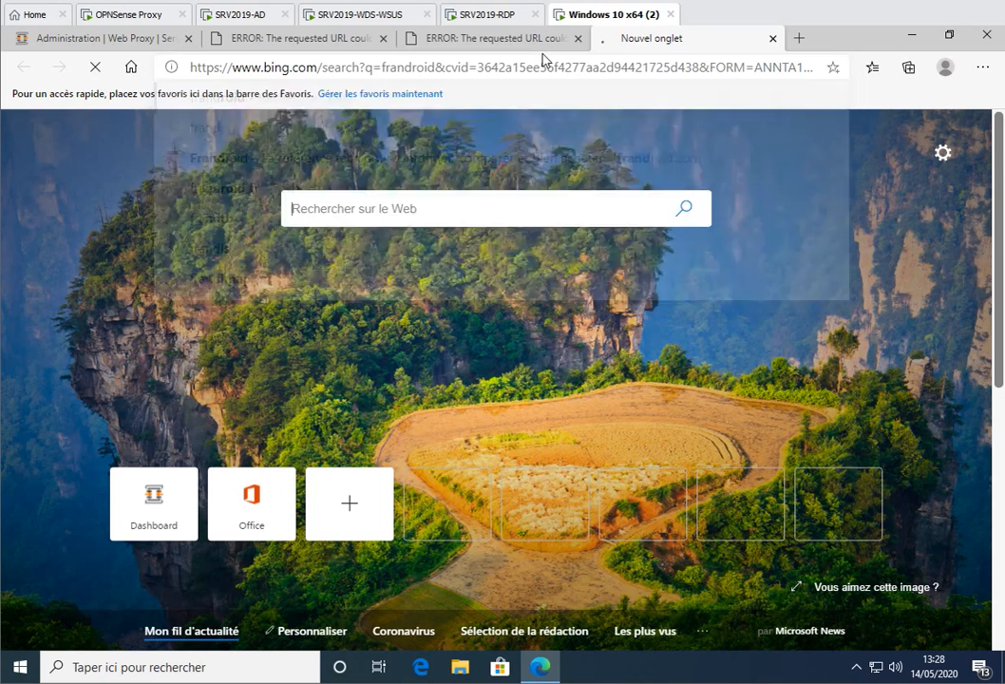
left_click(242, 241)
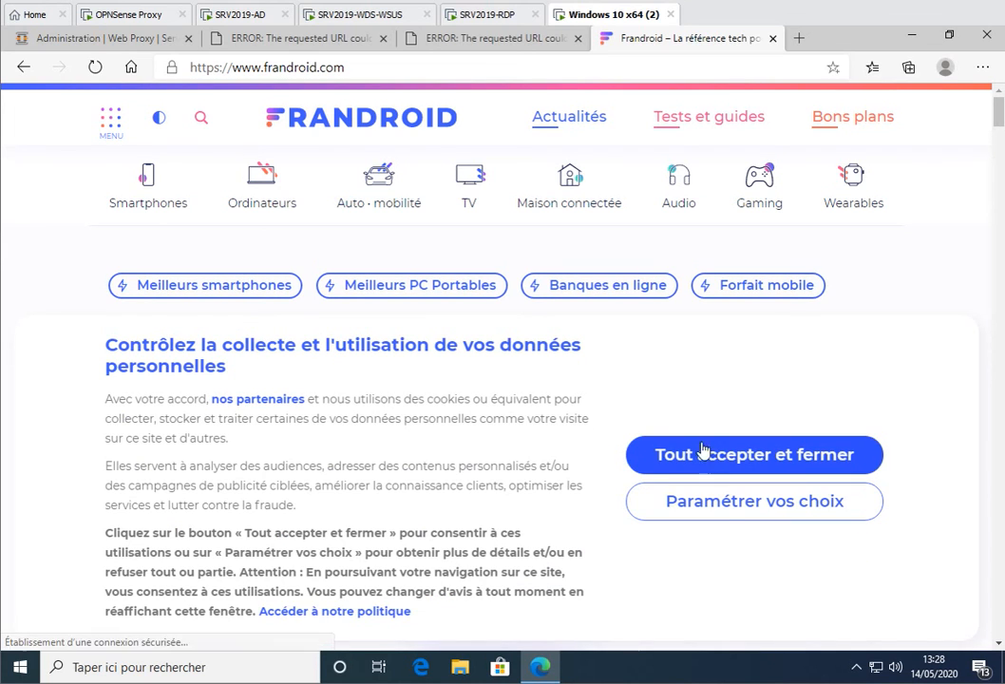
left_click(714, 457)
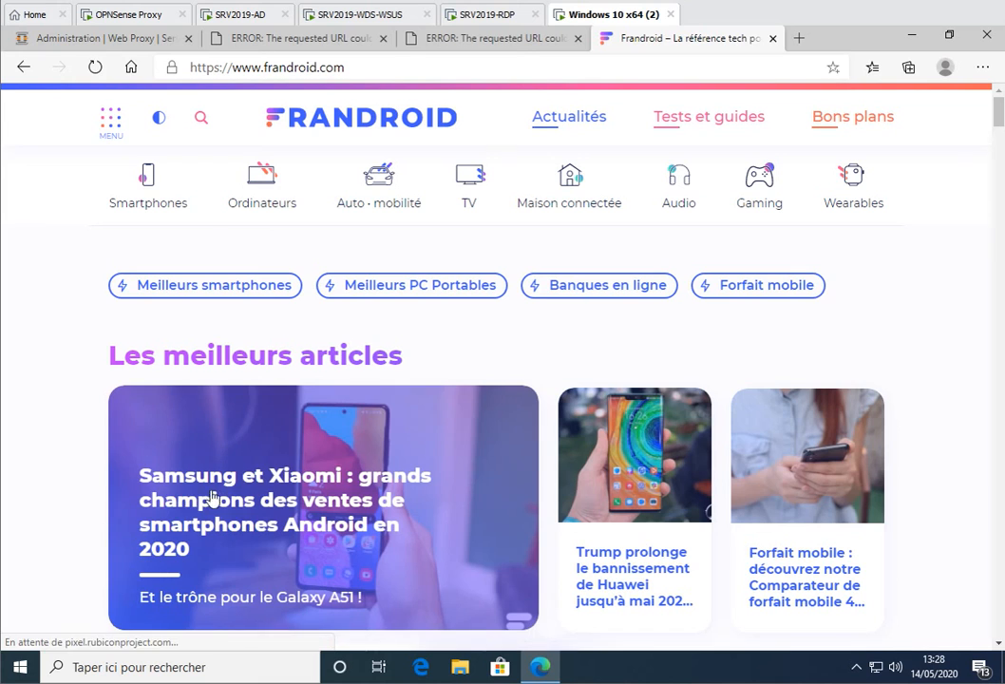
Step: Open the featured Samsung et Xiaomi article and examine its Publicité areas to test the ad filtering
left_click(520, 404)
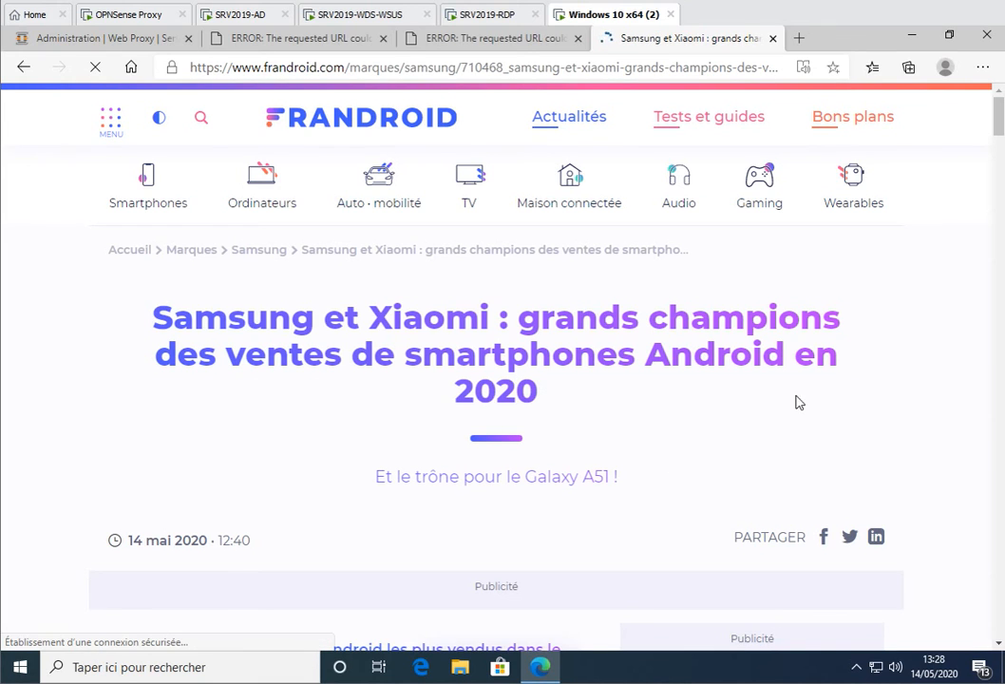
scroll(323, 300, "down", 2)
scroll(456, 323, "down", 1)
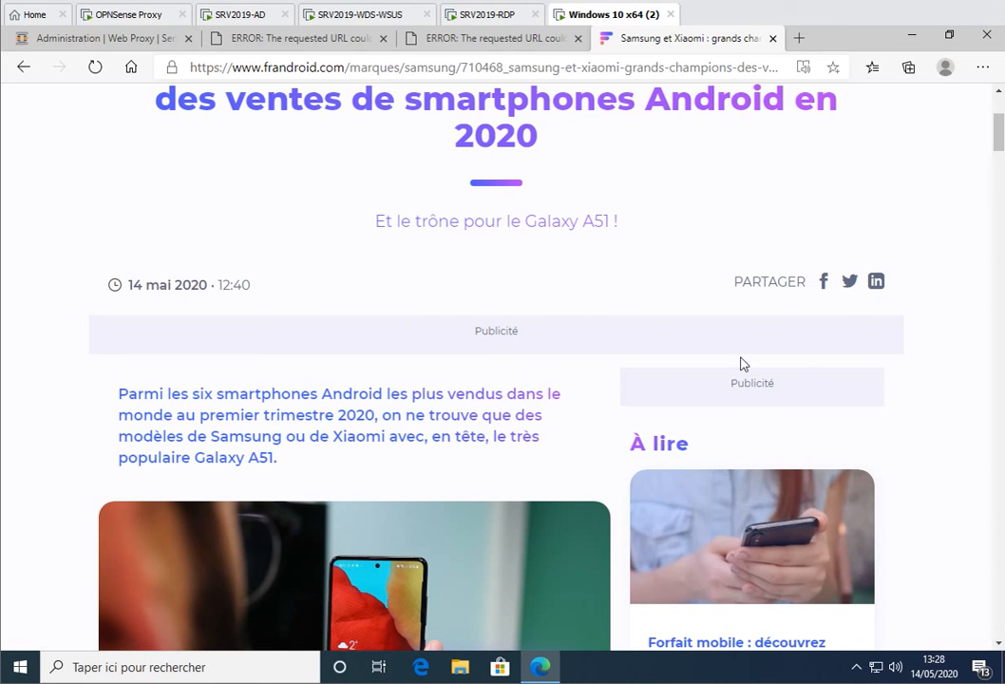
scroll(747, 364, "down", 10)
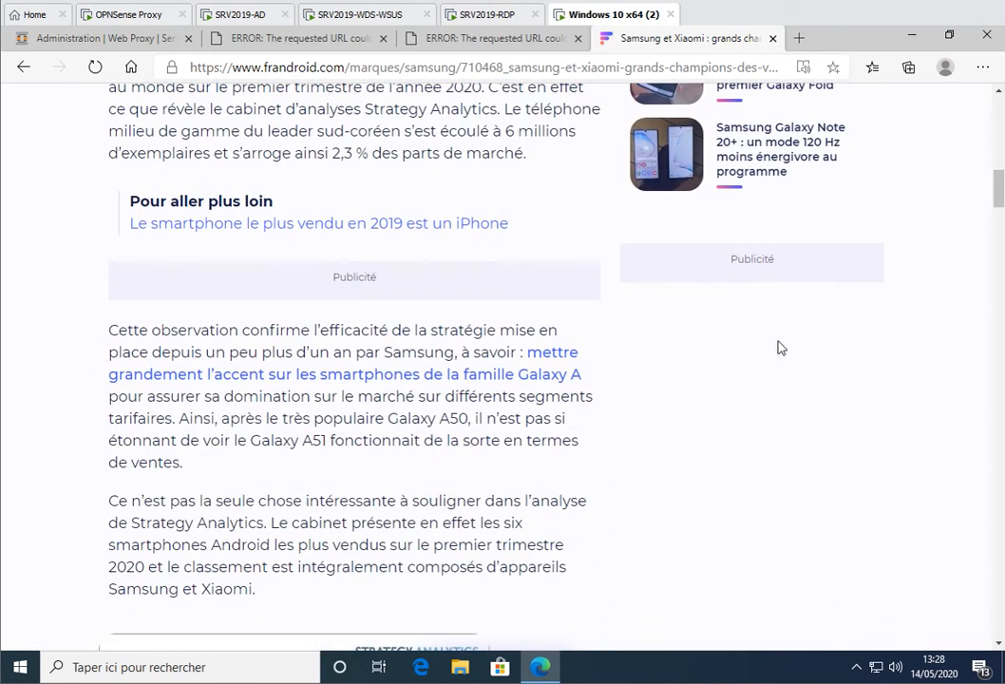
scroll(669, 410, "down", 6)
scroll(614, 397, "down", 12)
scroll(614, 400, "up", 20)
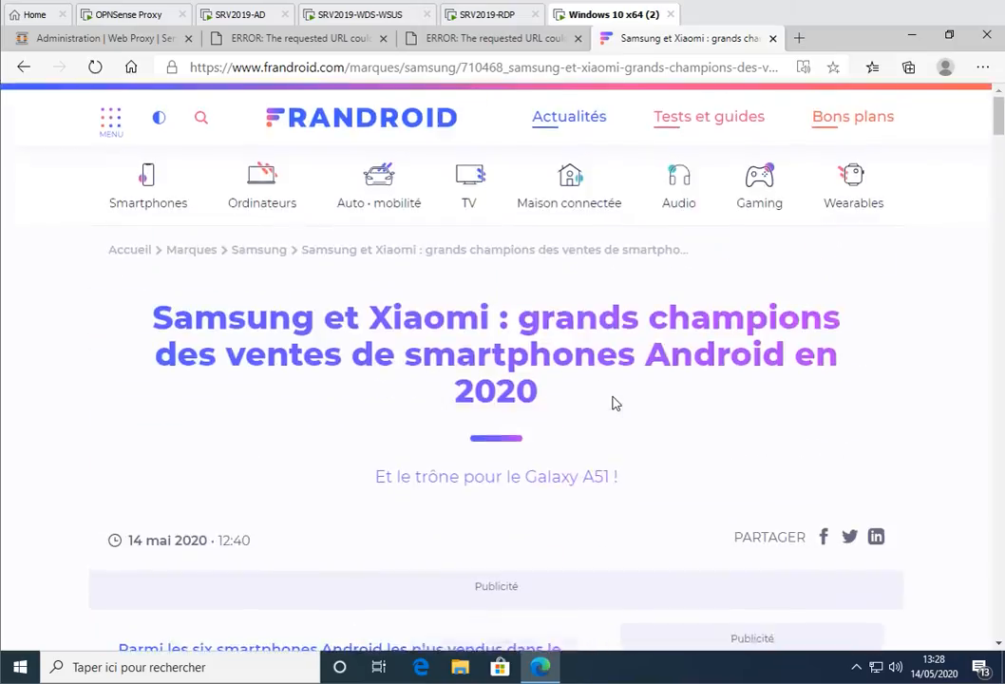
Step: Review the pornhub and instagram test pages, then close all three test tabs to return to the OPNsense Remote Access Control Lists
left_click(484, 39)
left_click(323, 42)
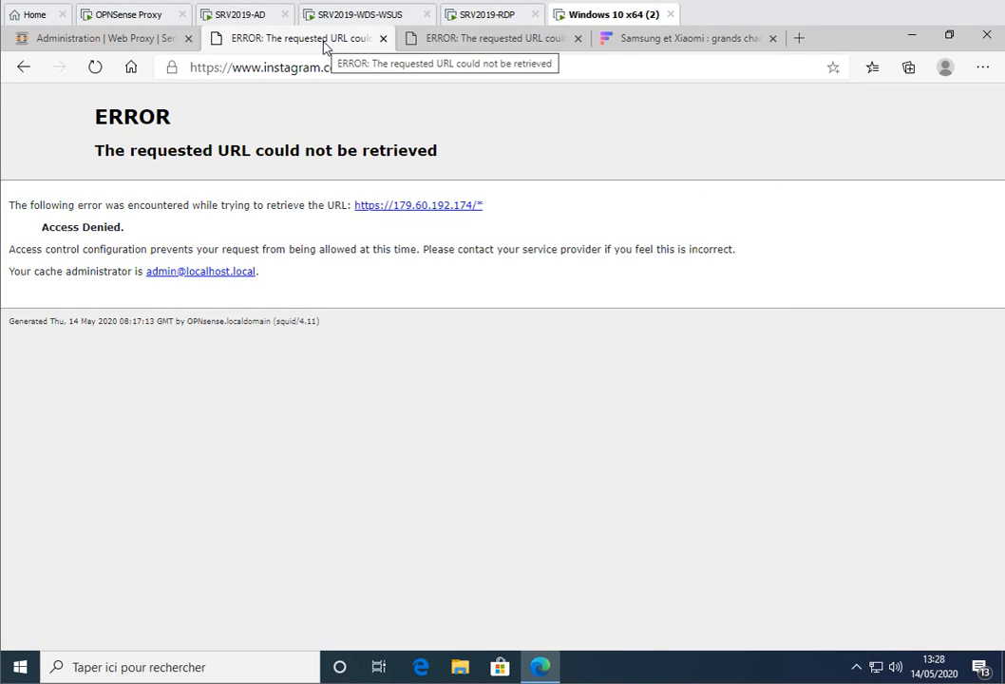
left_click(575, 39)
left_click(383, 38)
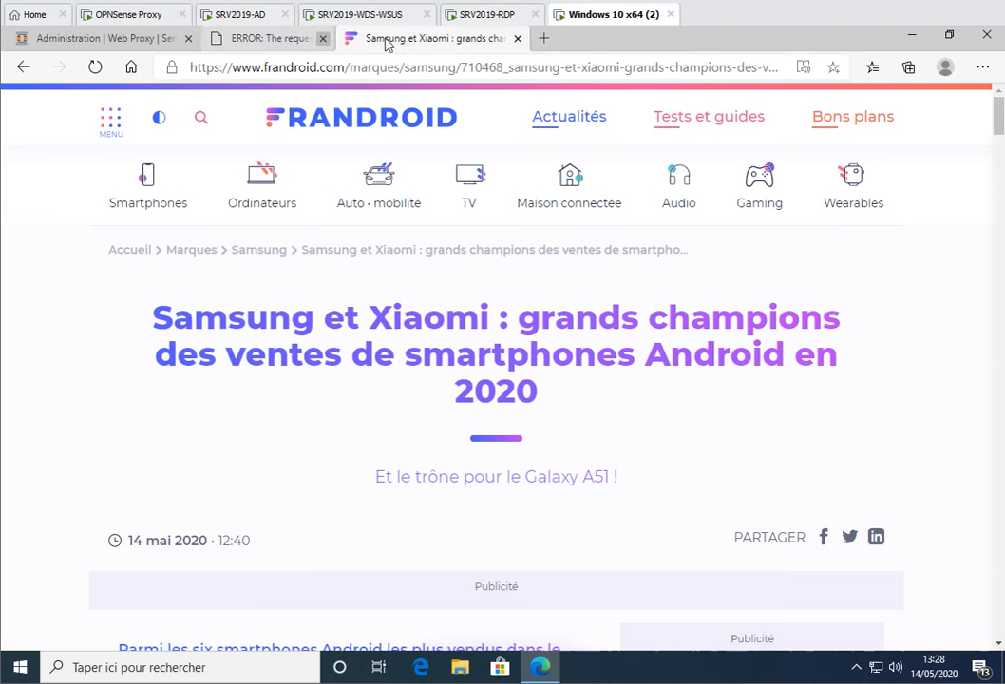
left_click(385, 38)
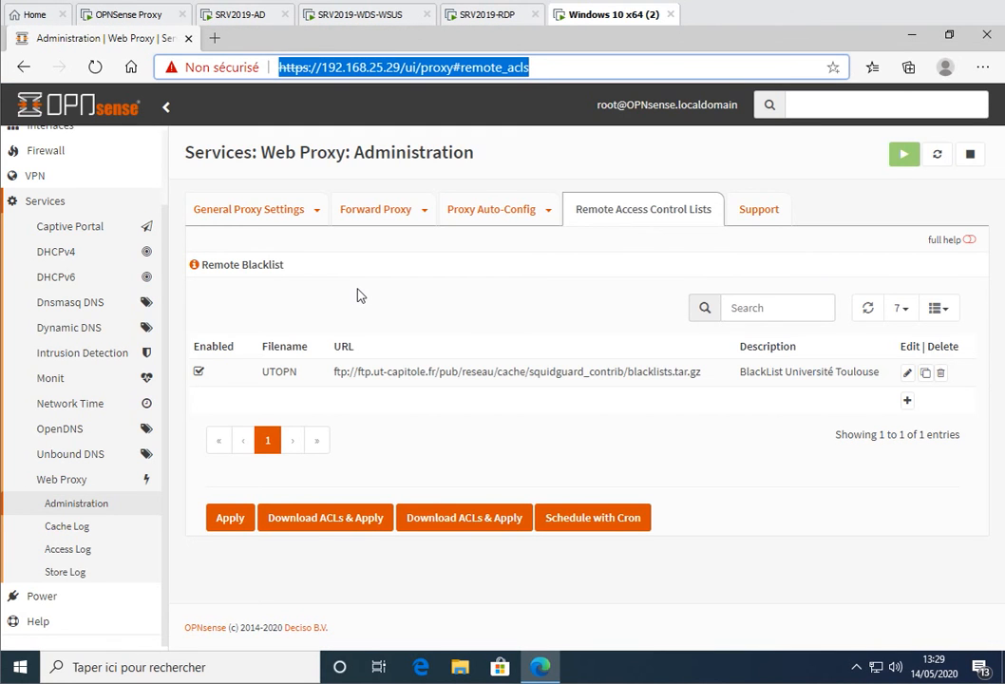